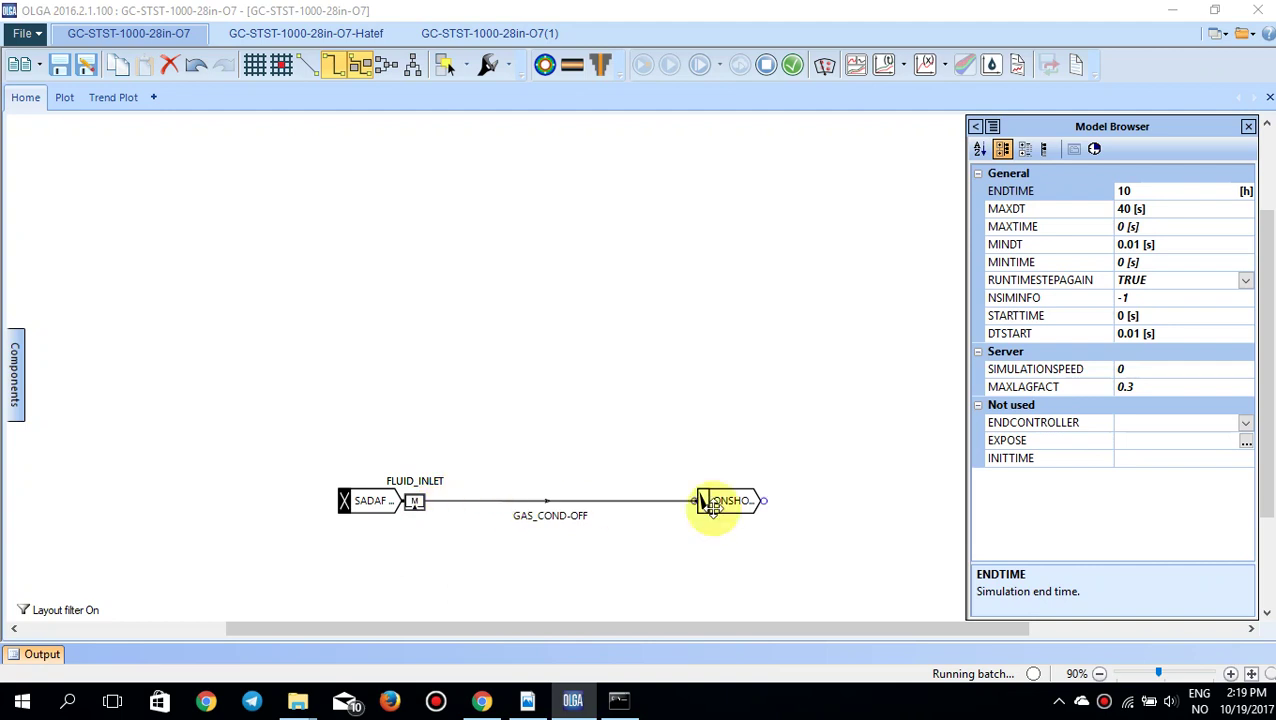
Step: Open the flowpath geometry data for the GAS_COND-OFF pipe from the network diagram
double_click(655, 500)
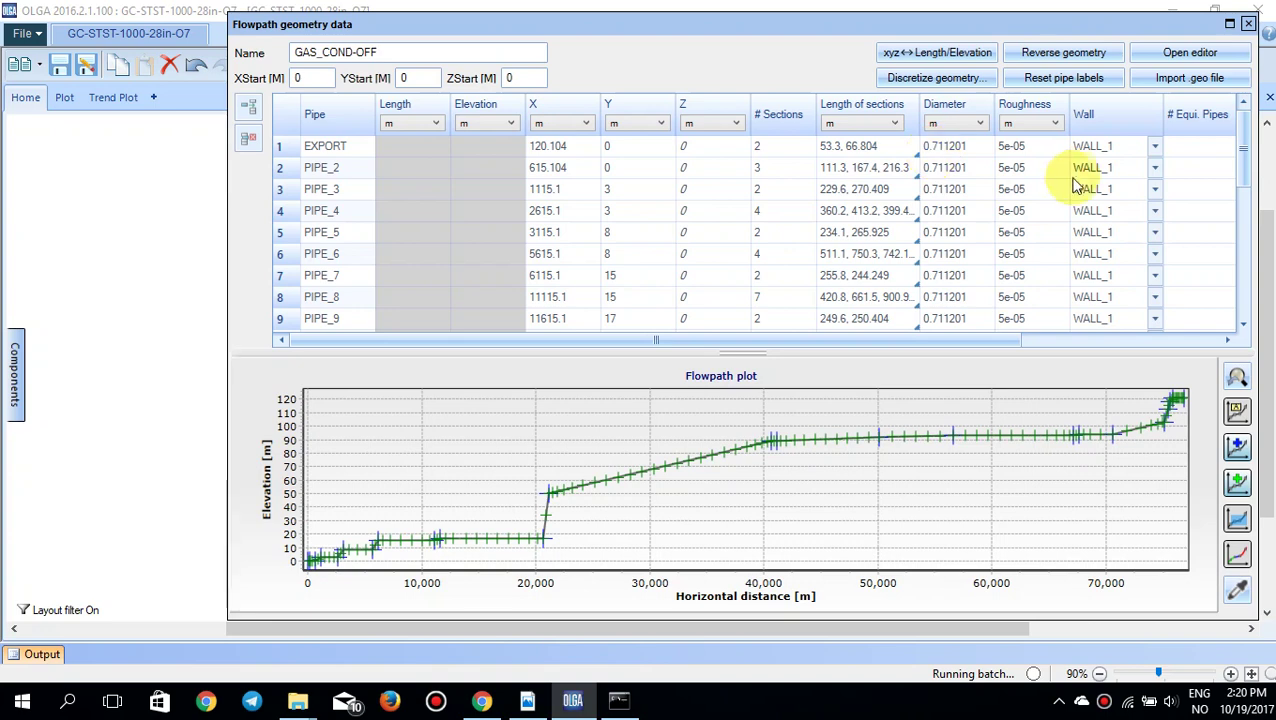
Step: Close the GAS_COND-OFF geometry window after reviewing its 0–120 m elevation profile
left_click(1248, 23)
Step: Inspect WALL_1, STEEL, then SOIL material properties (910 J/kg-C, 2.6 W/m-K, 1600 kg/m3)
left_click(977, 126)
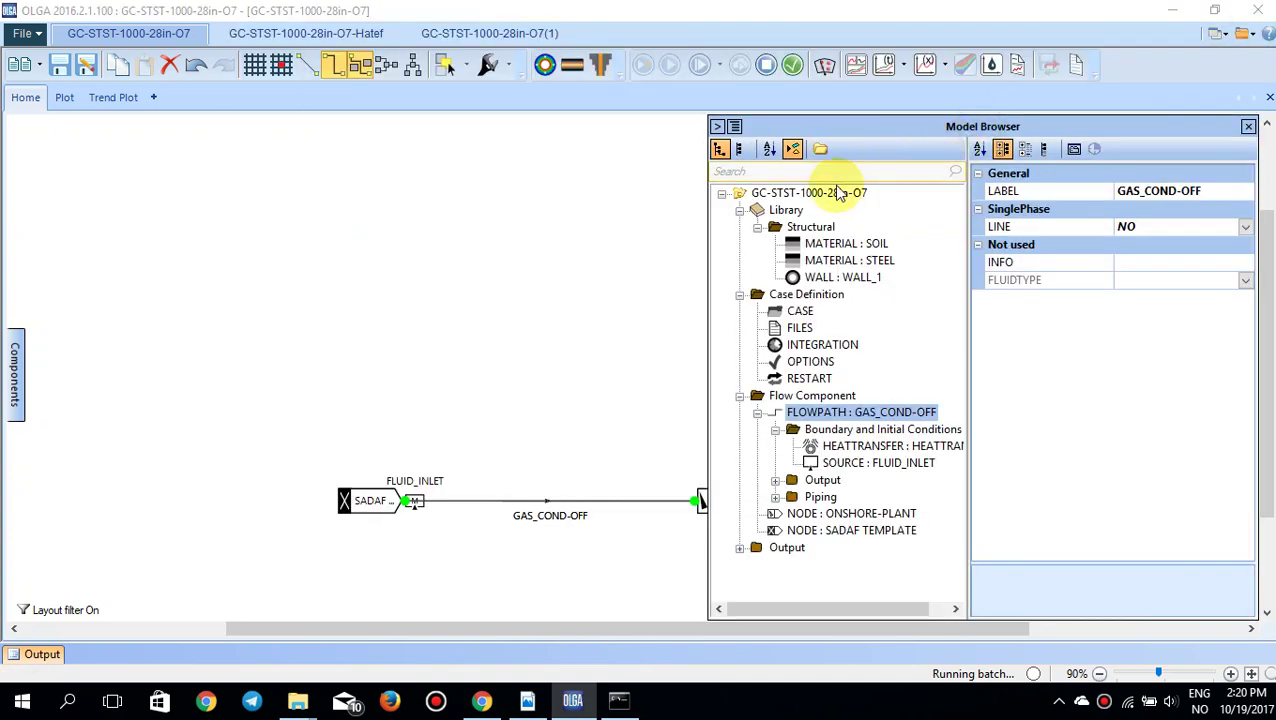
left_click(808, 278)
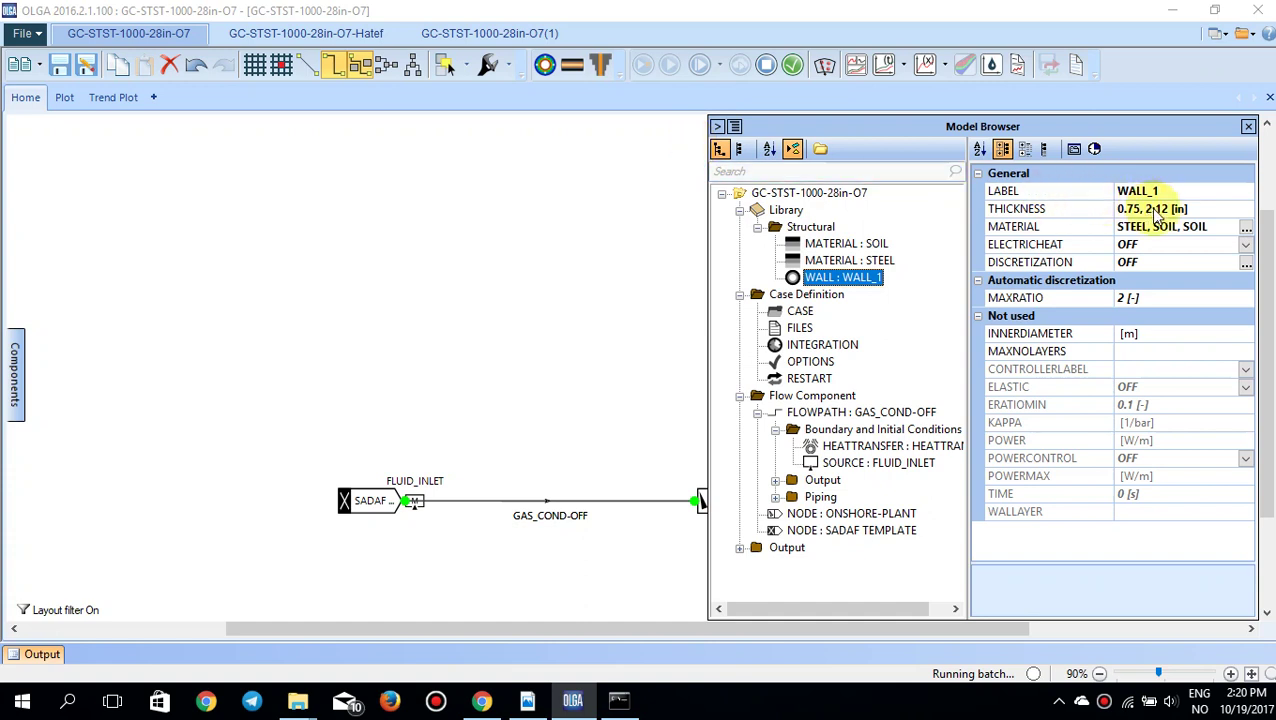
left_click(840, 260)
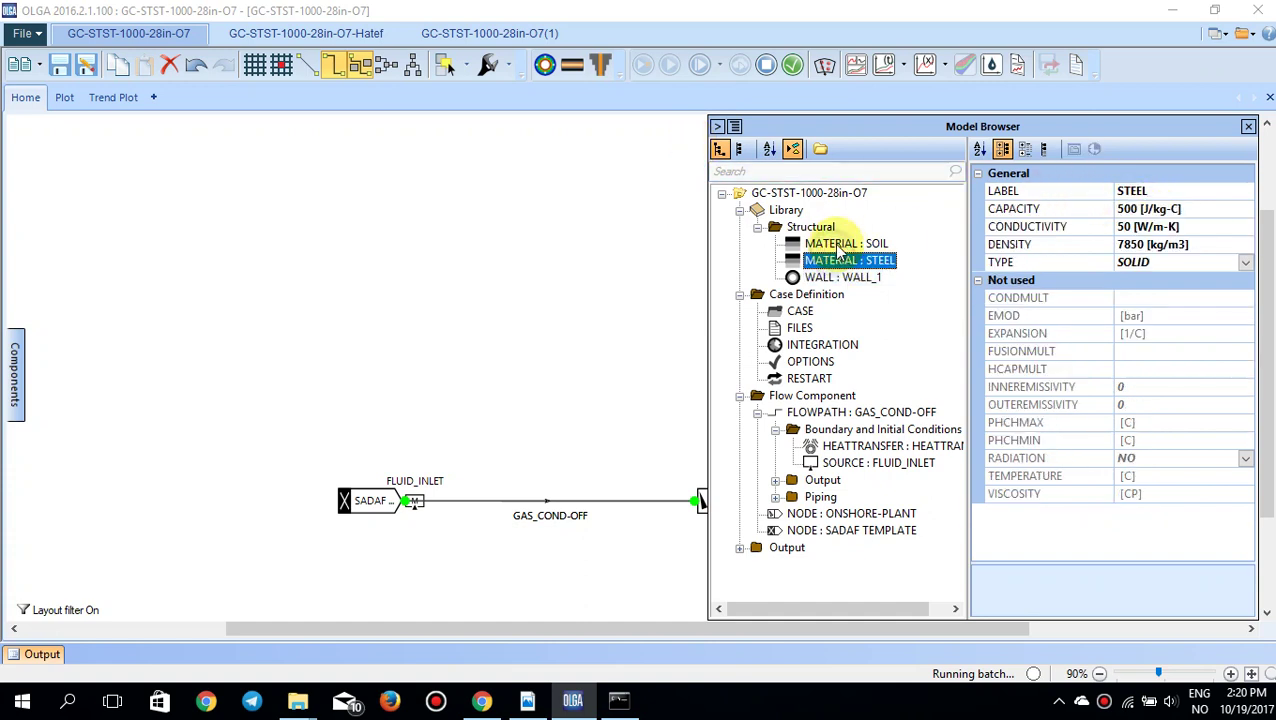
left_click(845, 244)
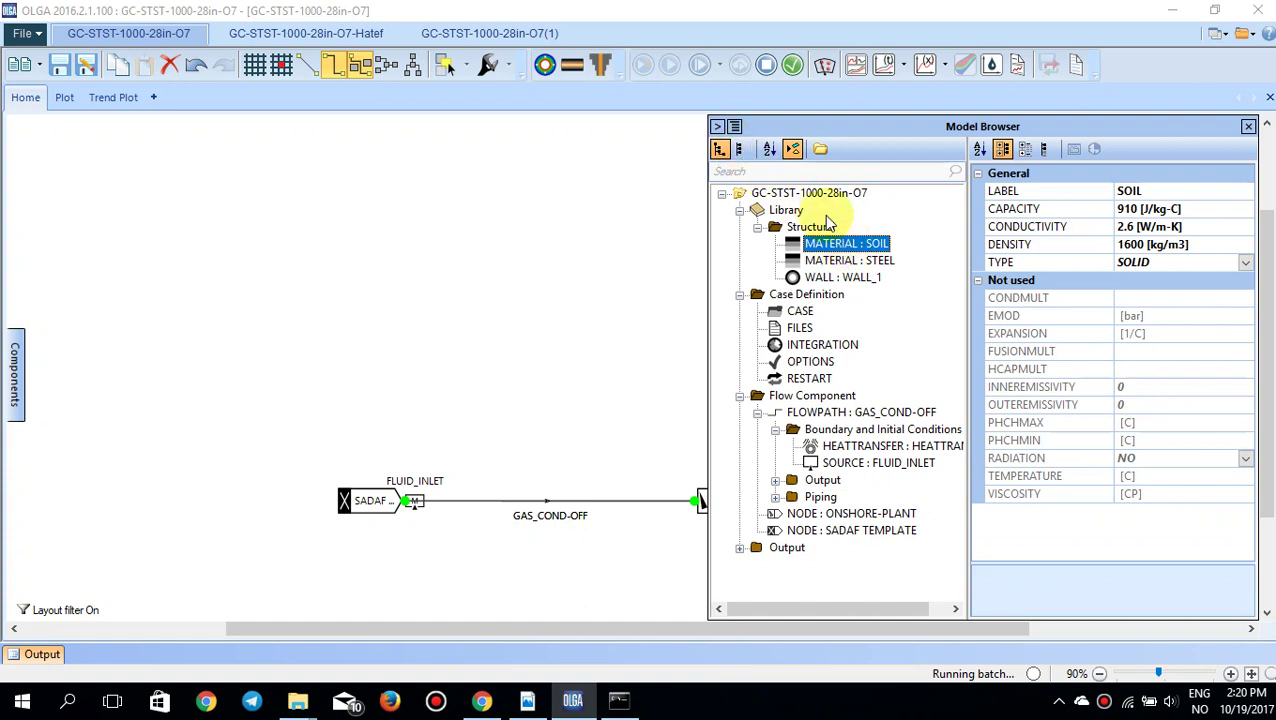
left_click(846, 261)
left_click(845, 244)
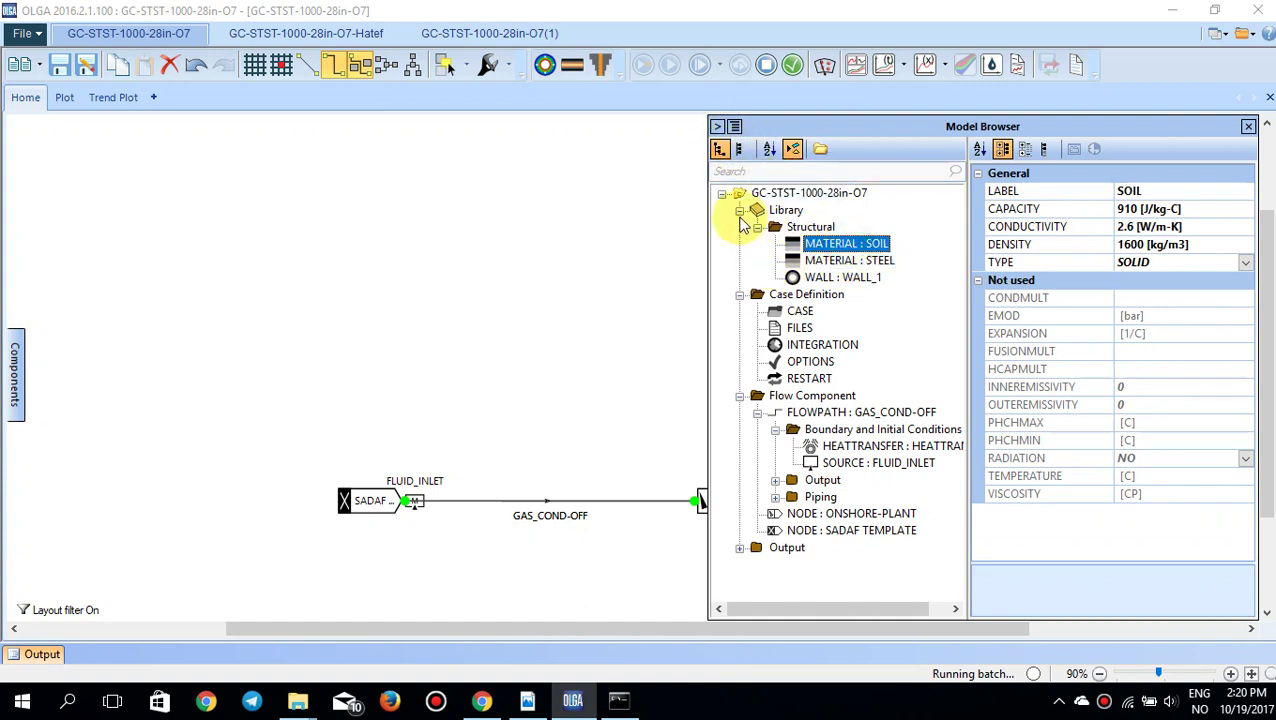
Step: Review the FLUID_INLET source, then show INTEGRATION settings: 10 h end time, 40 s maximum timestep
left_click(417, 498)
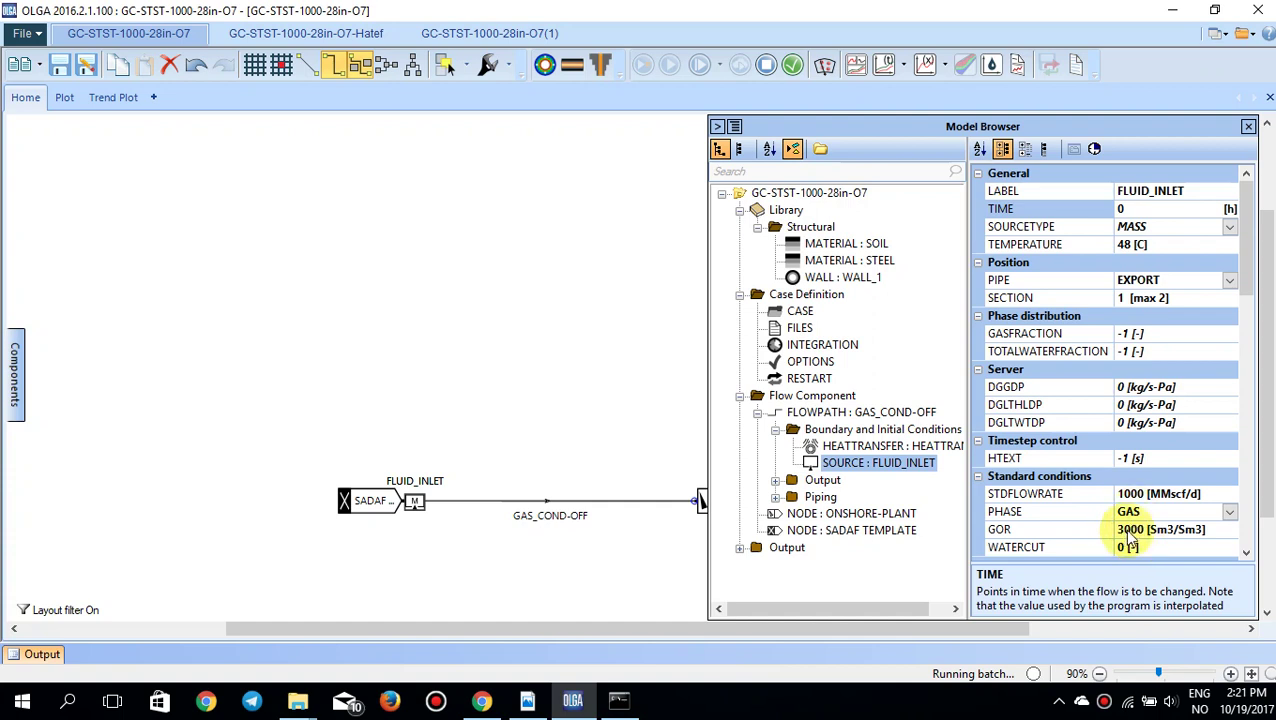
scroll(1126, 535, "down", 1)
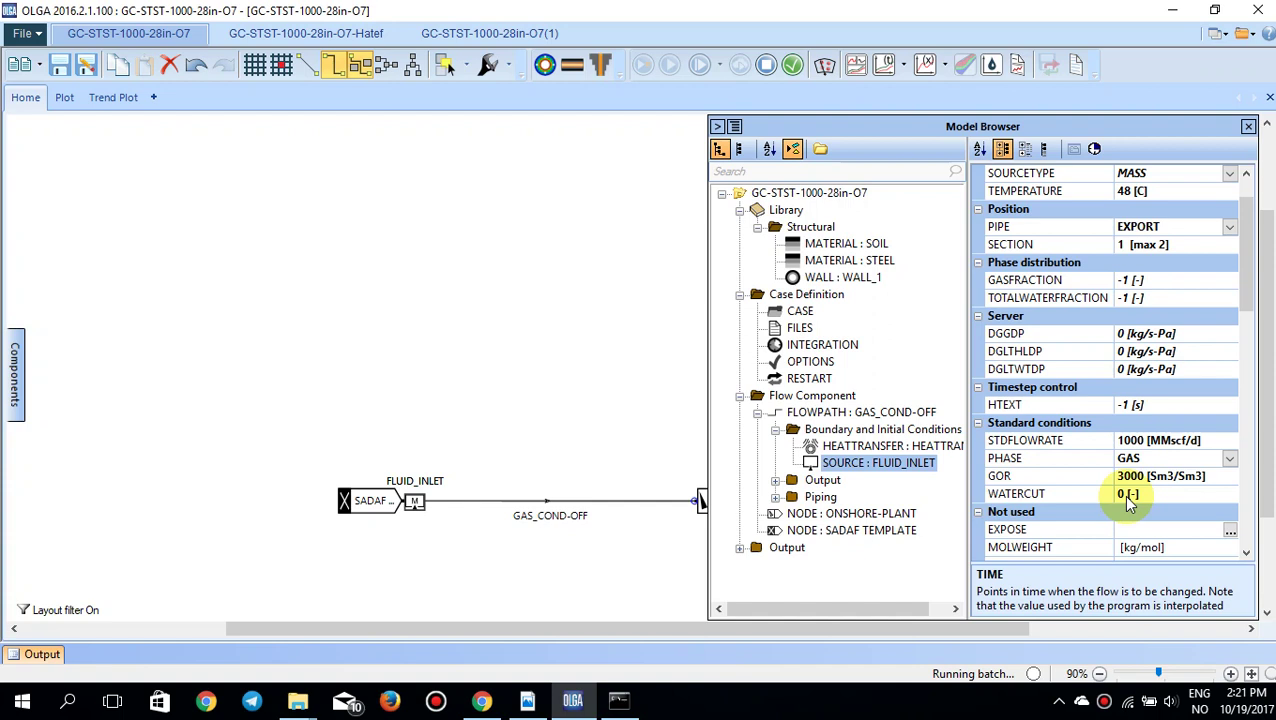
scroll(1122, 489, "up", 1)
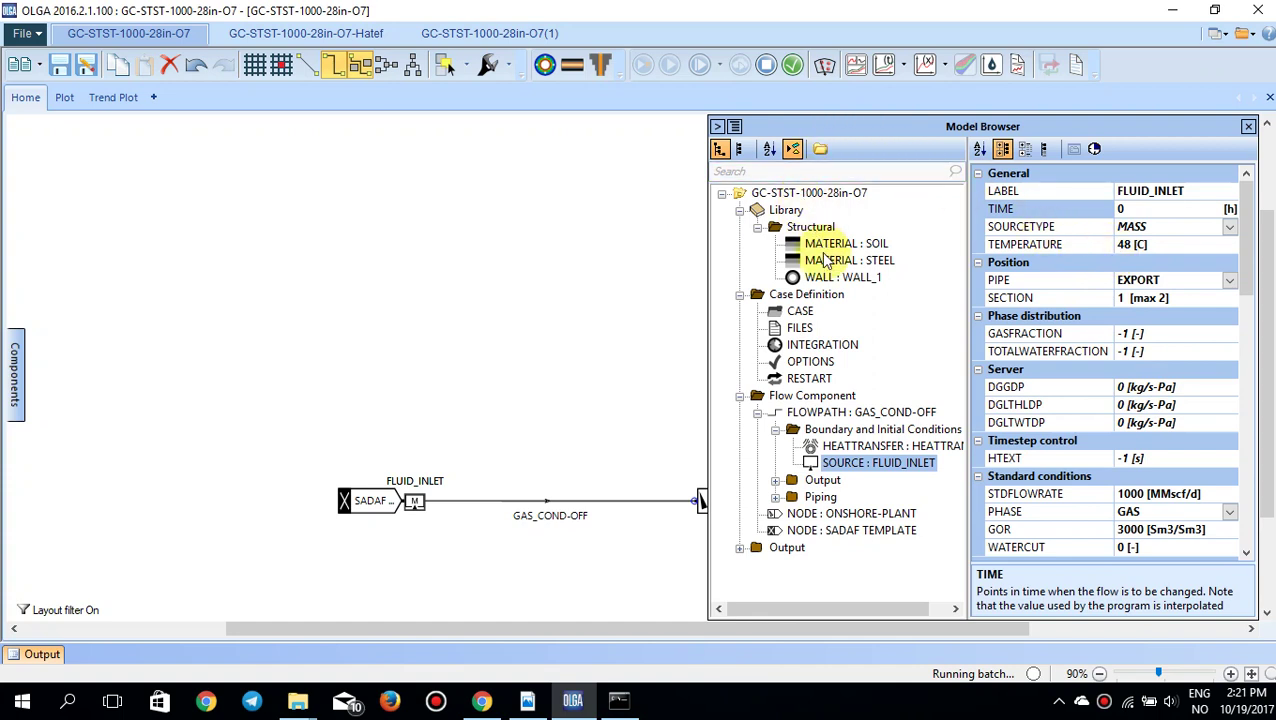
left_click(822, 345)
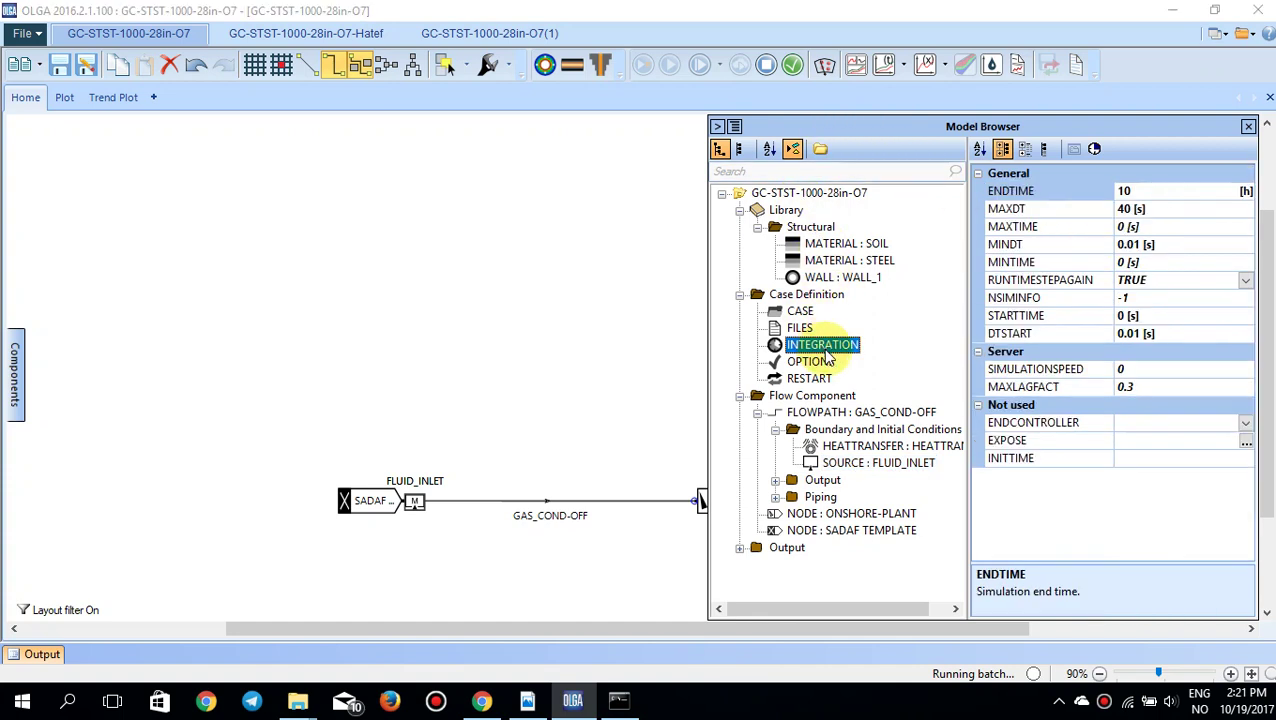
Step: Stop the running batch, rerun it, and list the GC-STST-1000-28in-O7.tpl trend variables
left_click(716, 127)
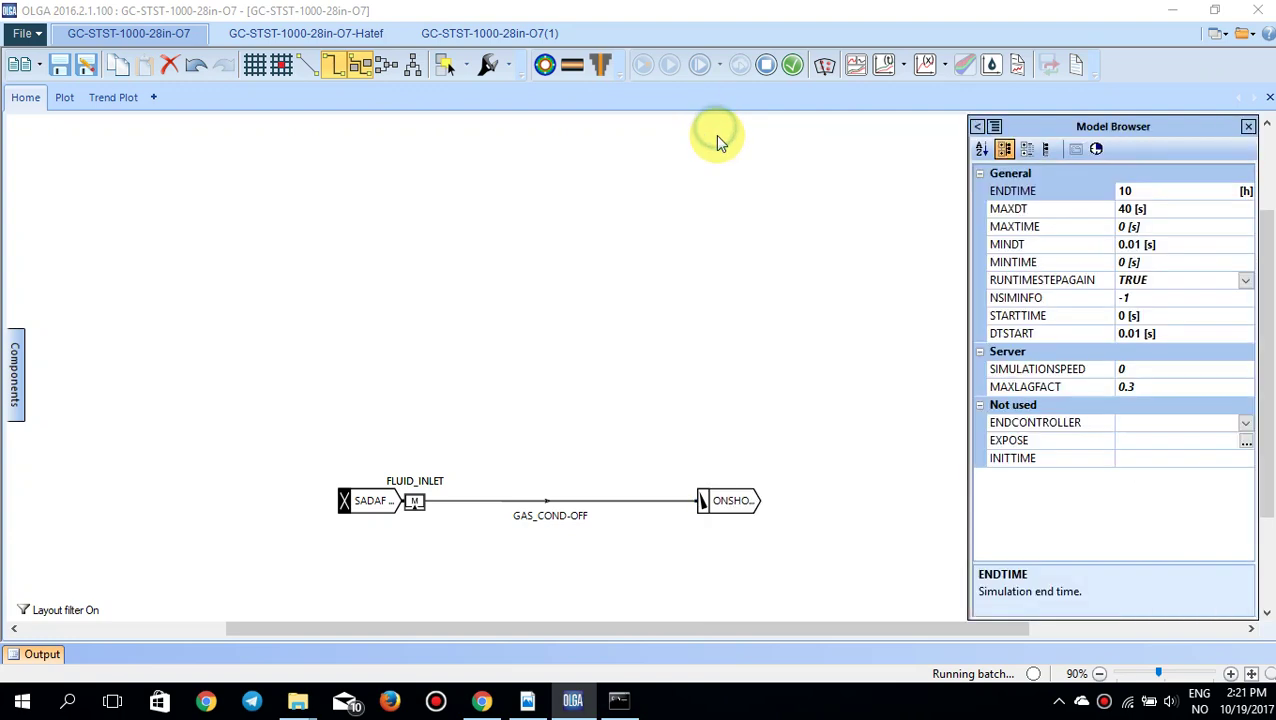
left_click(740, 499)
left_click(766, 64)
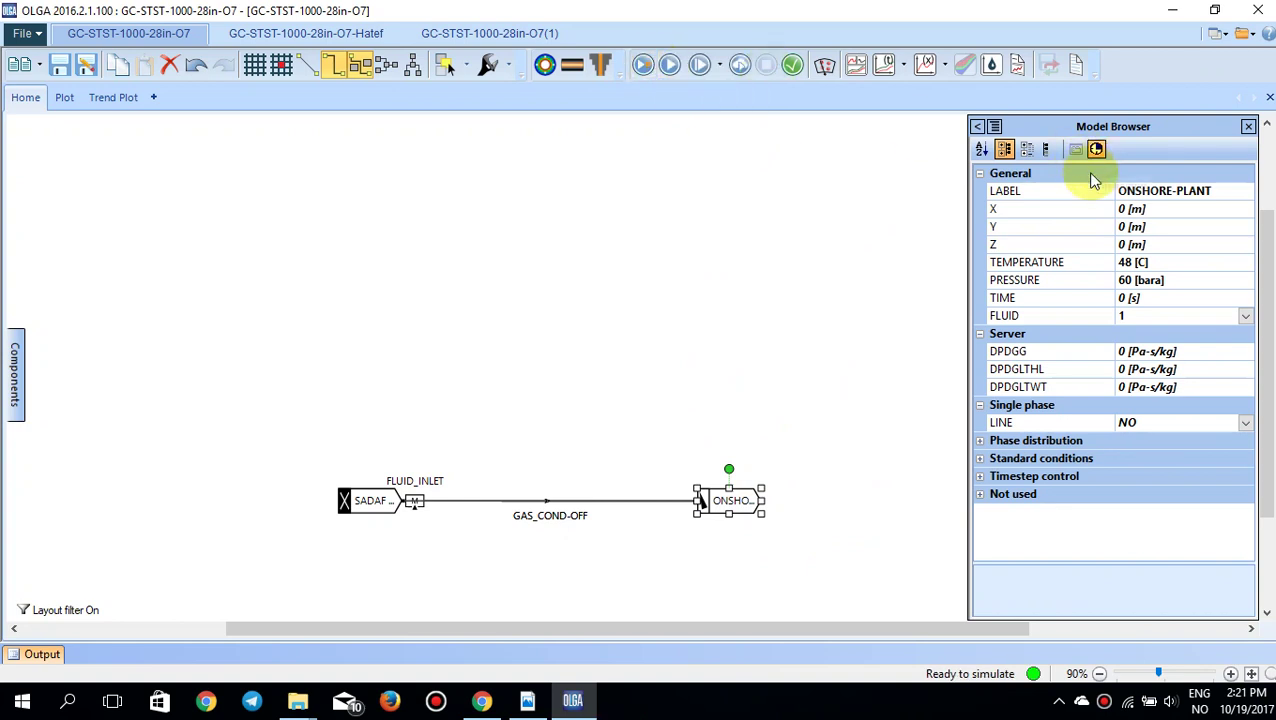
left_click(977, 127)
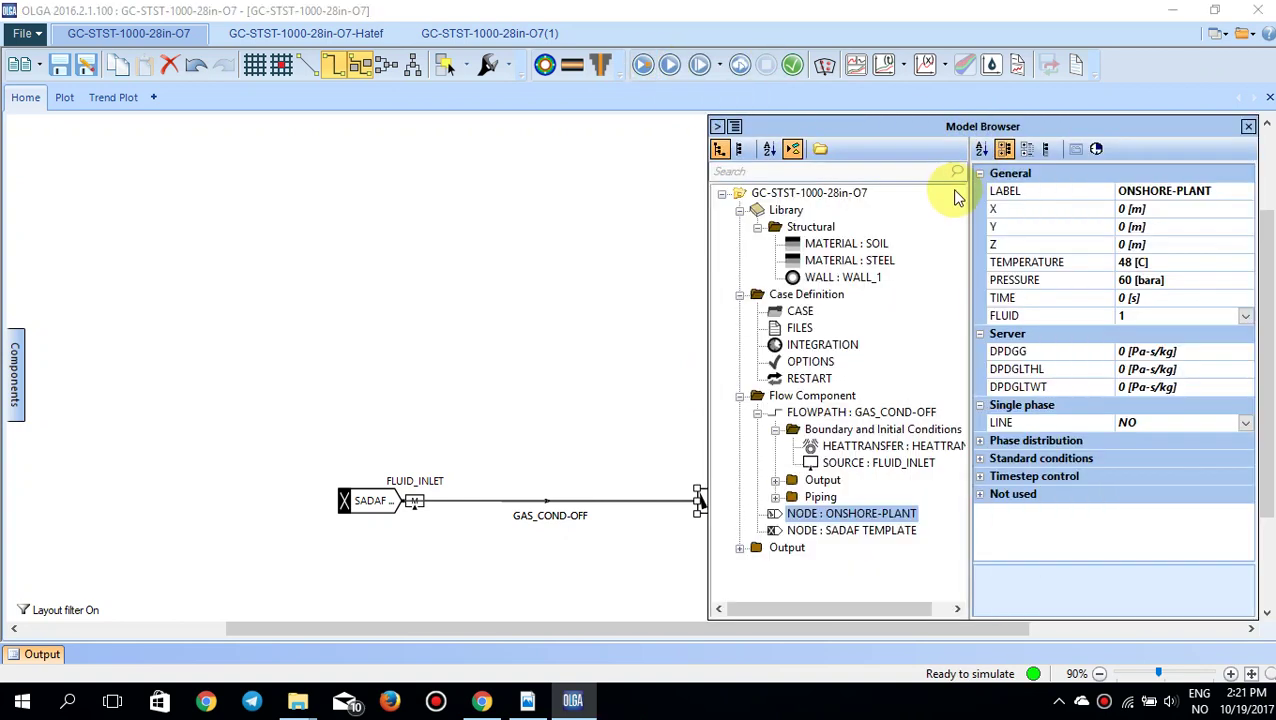
left_click(818, 345)
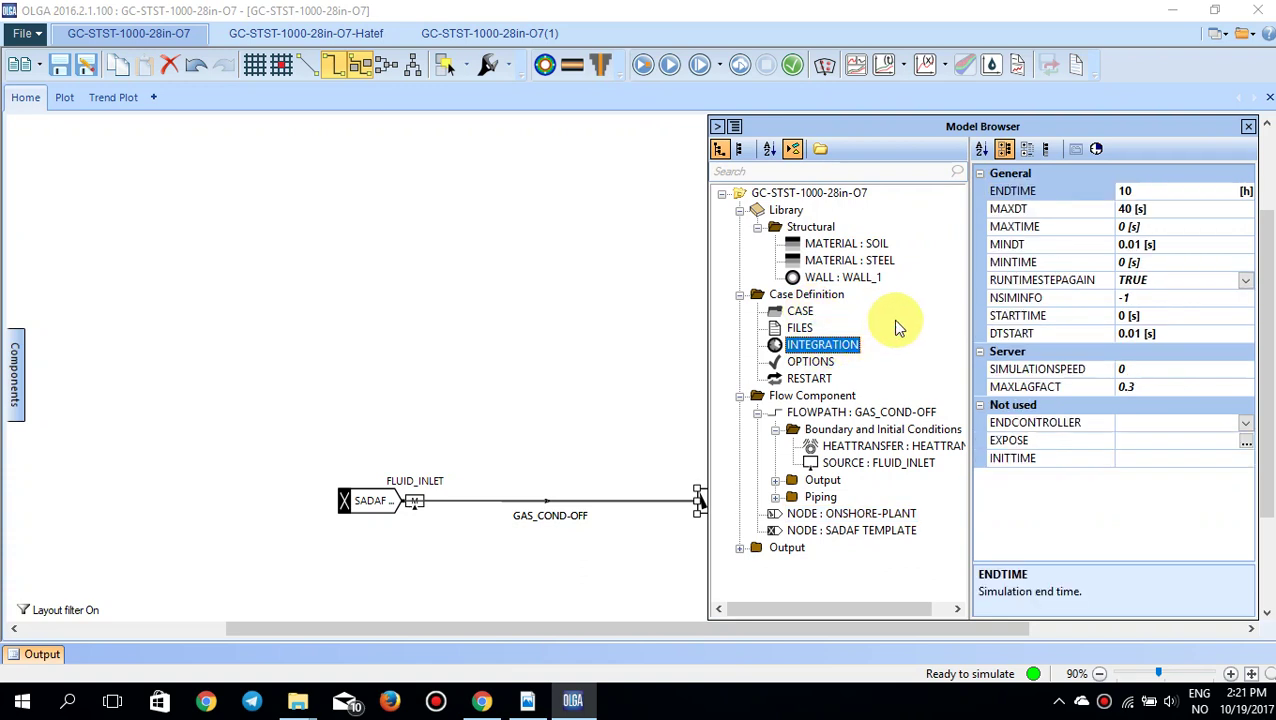
left_click(645, 65)
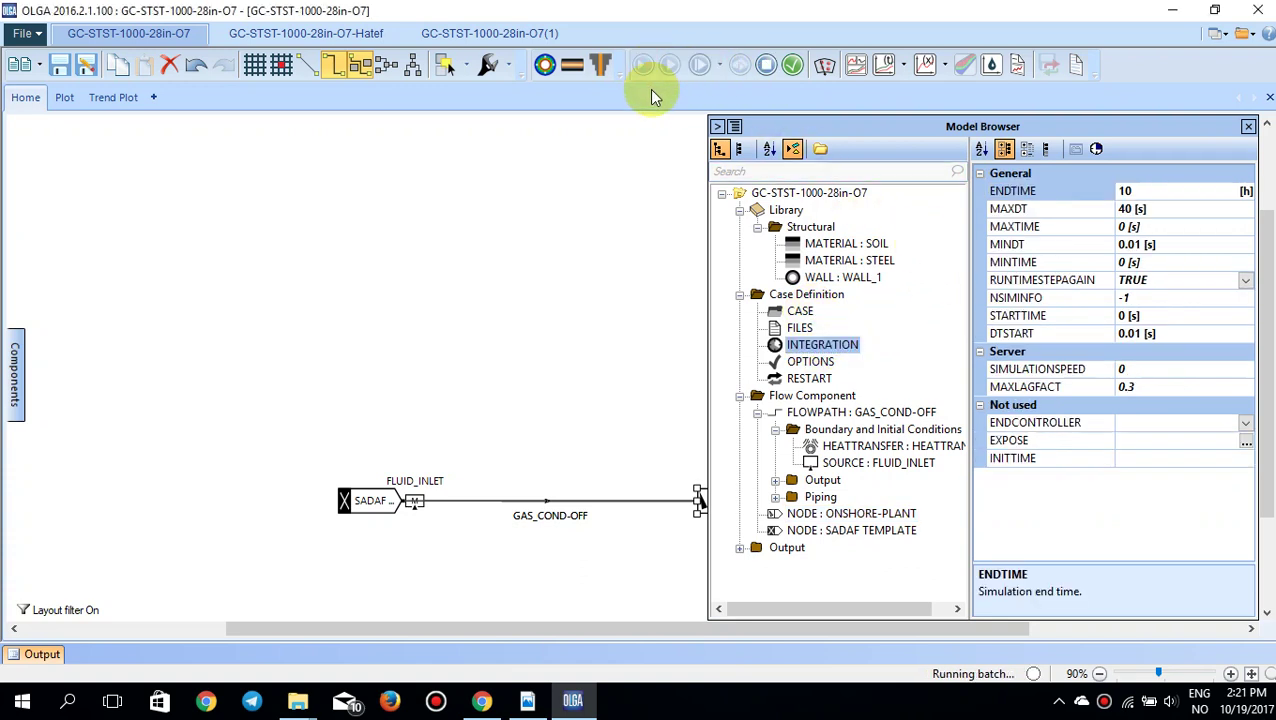
left_click(881, 72)
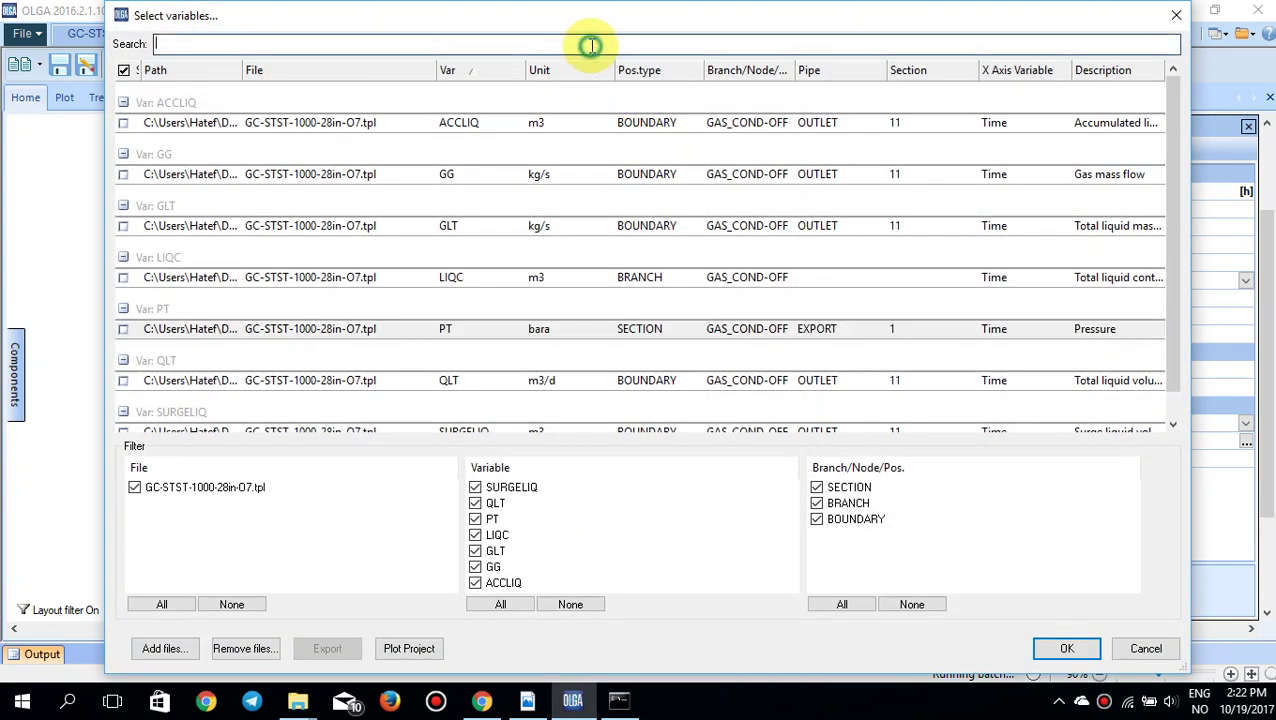
Step: Plot the QLT total liquid volume flow at GAS_COND-OFF.OUTLET.11 and refresh the trend
type("qlt")
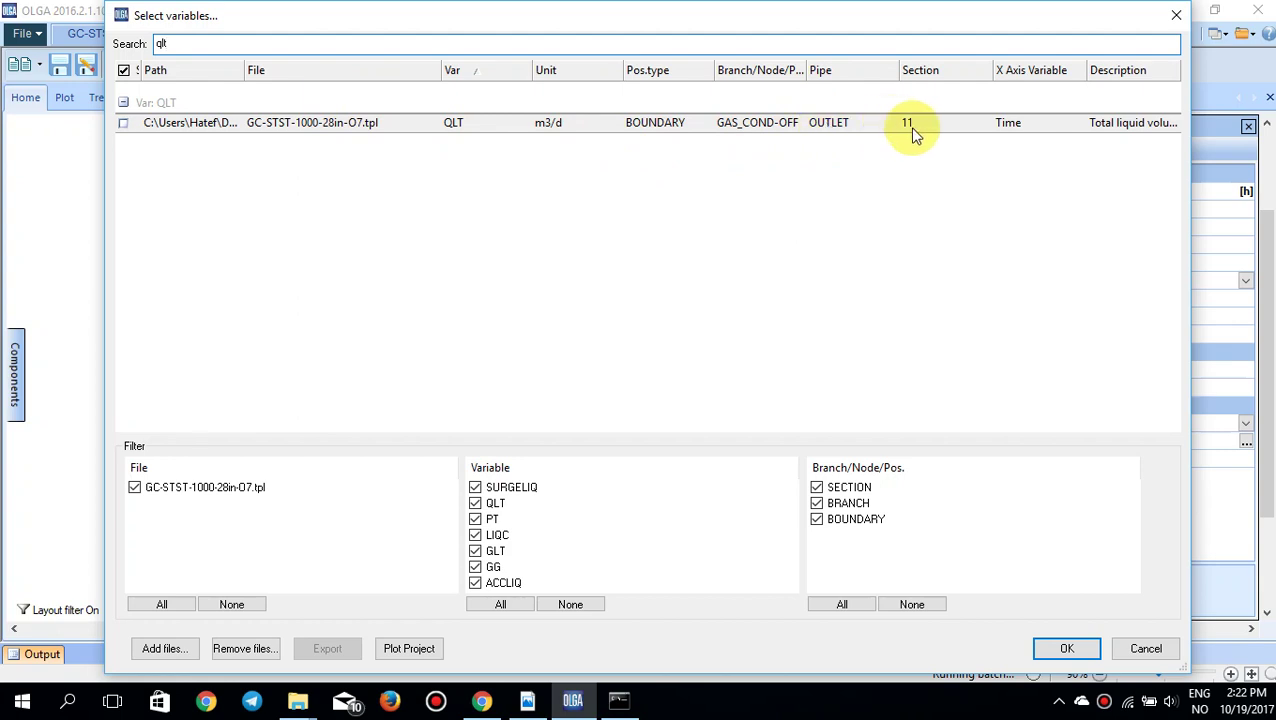
left_click(123, 122)
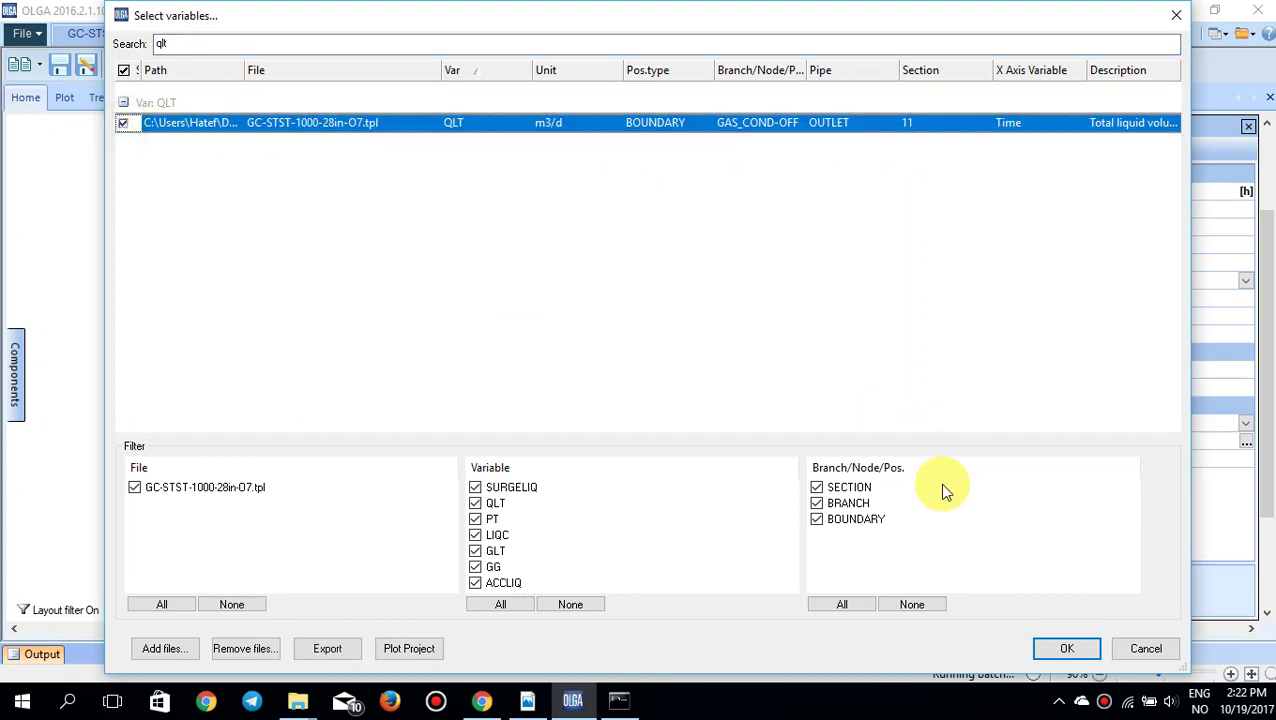
left_click(1066, 649)
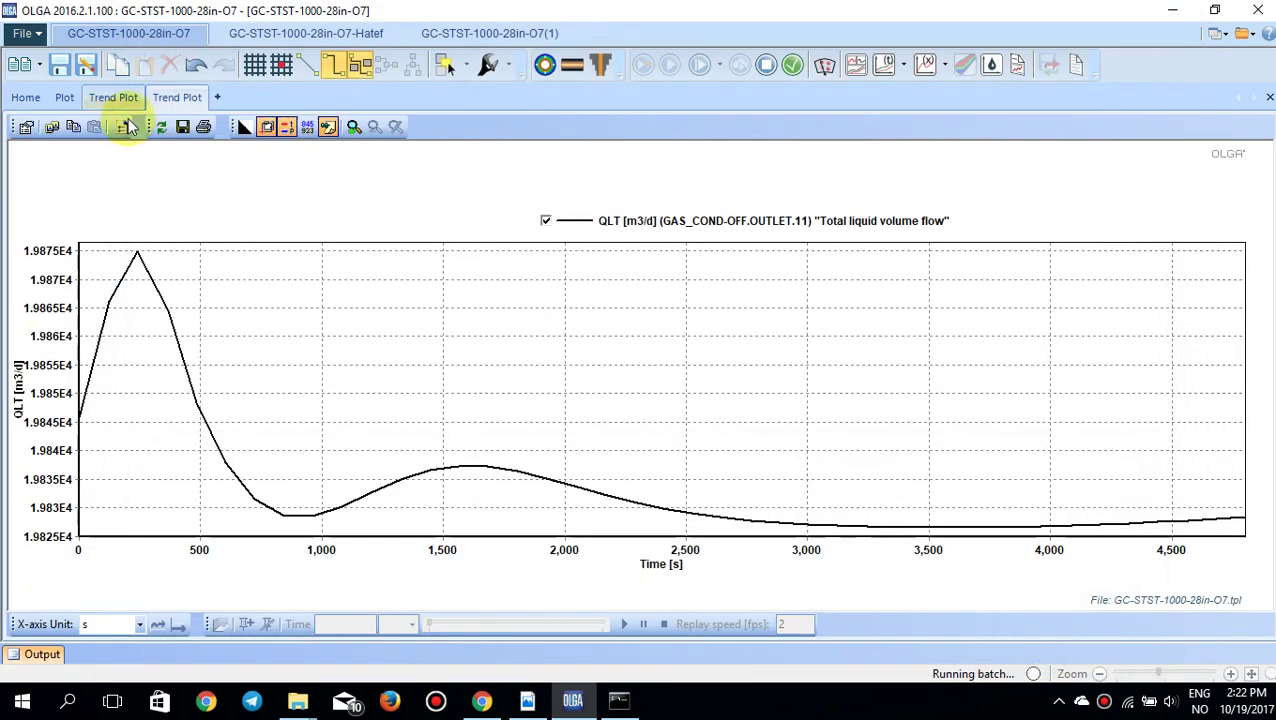
left_click(161, 128)
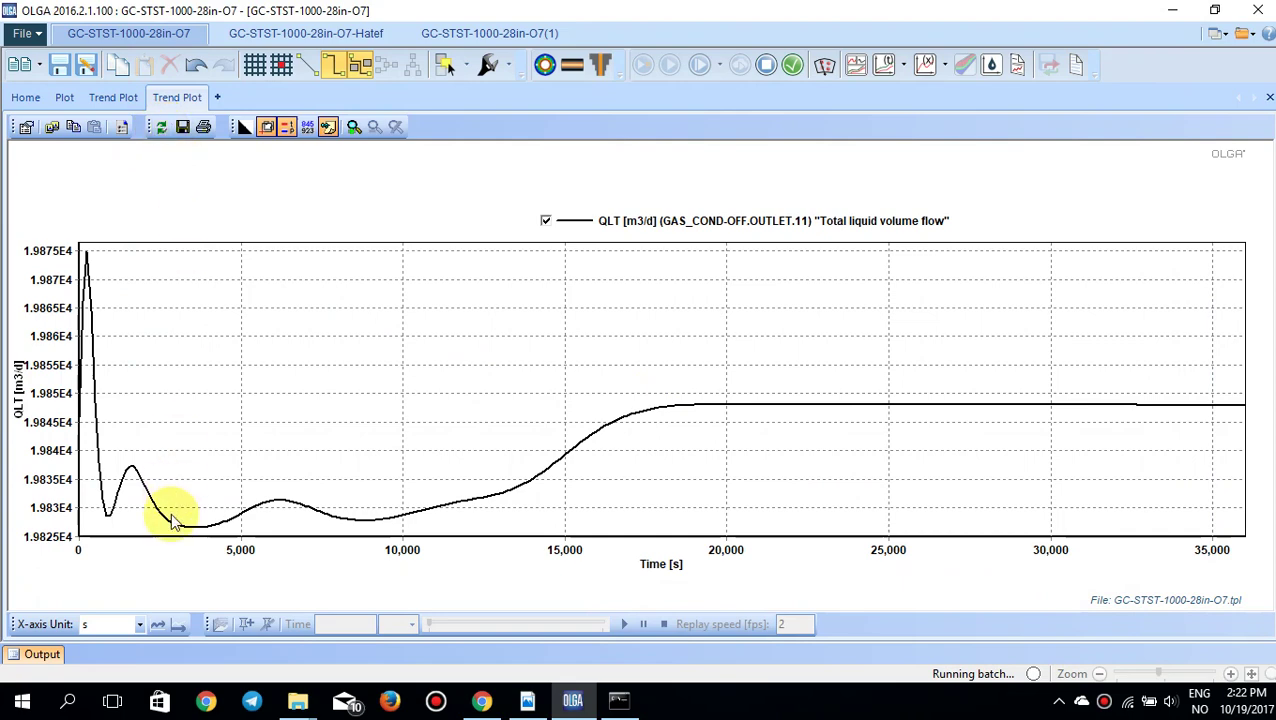
Step: Show the time axis in hours and read QLT values, settling near 19848 m3/d
left_click(142, 624)
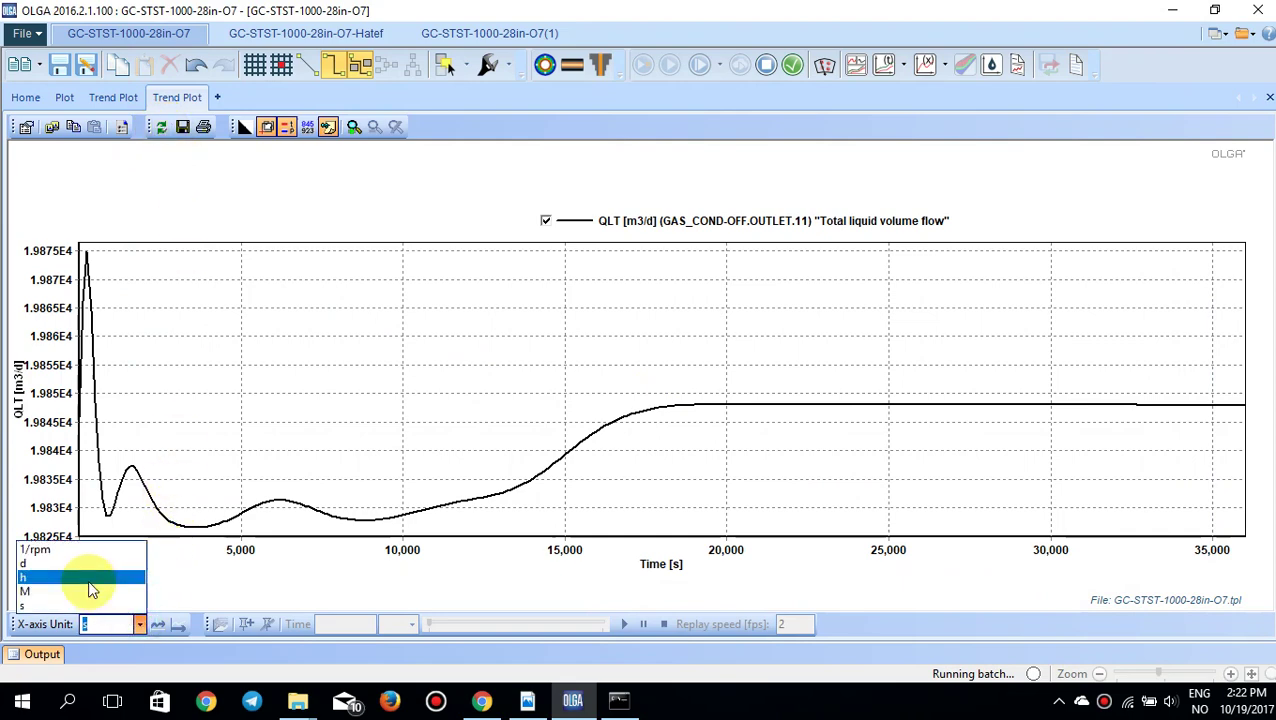
left_click(88, 585)
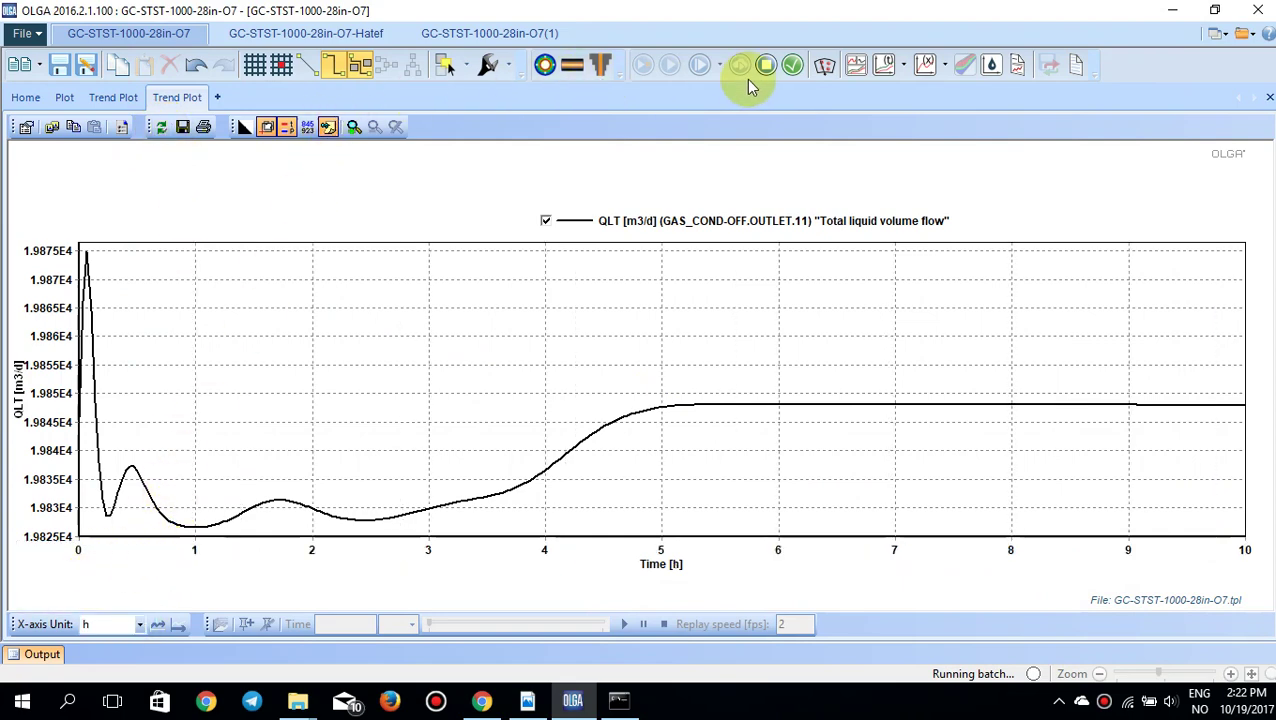
left_click(1190, 428)
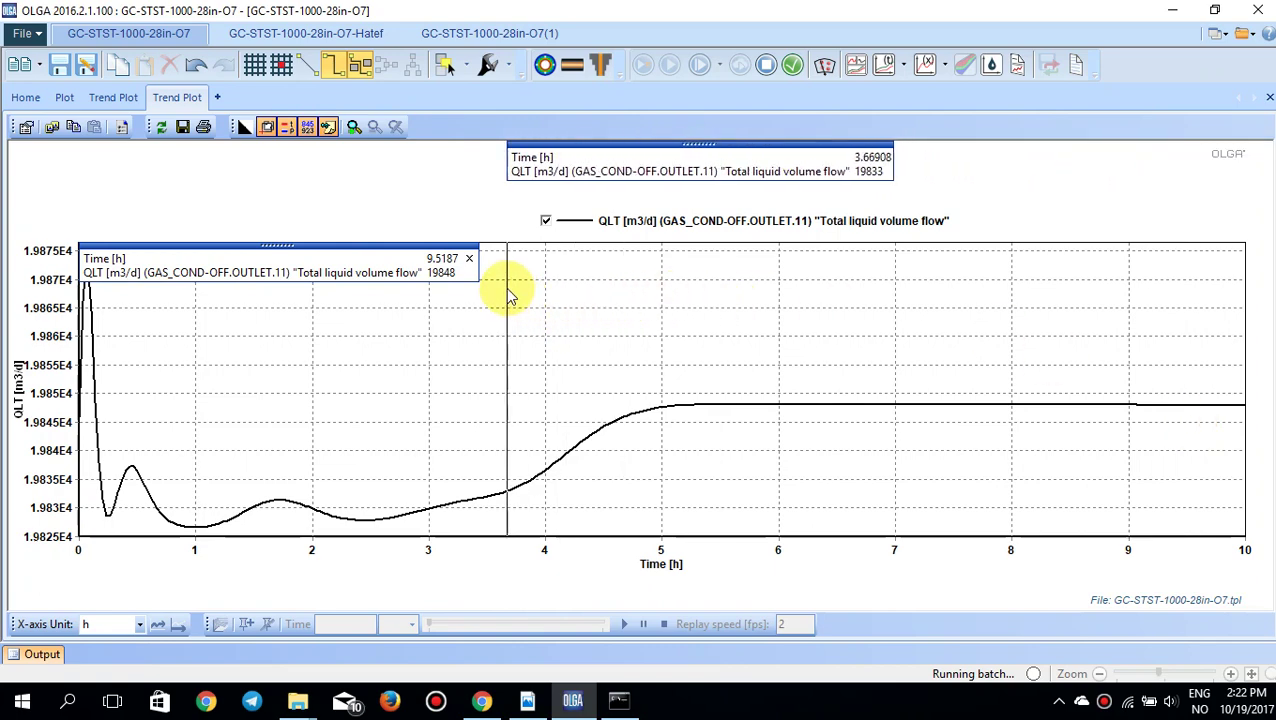
Step: Plot SURGELIQ at GAS_COND-OFF.OUTLET.11 and open its Surge Volume Options (1.585242748 m3 maximum)
left_click(27, 100)
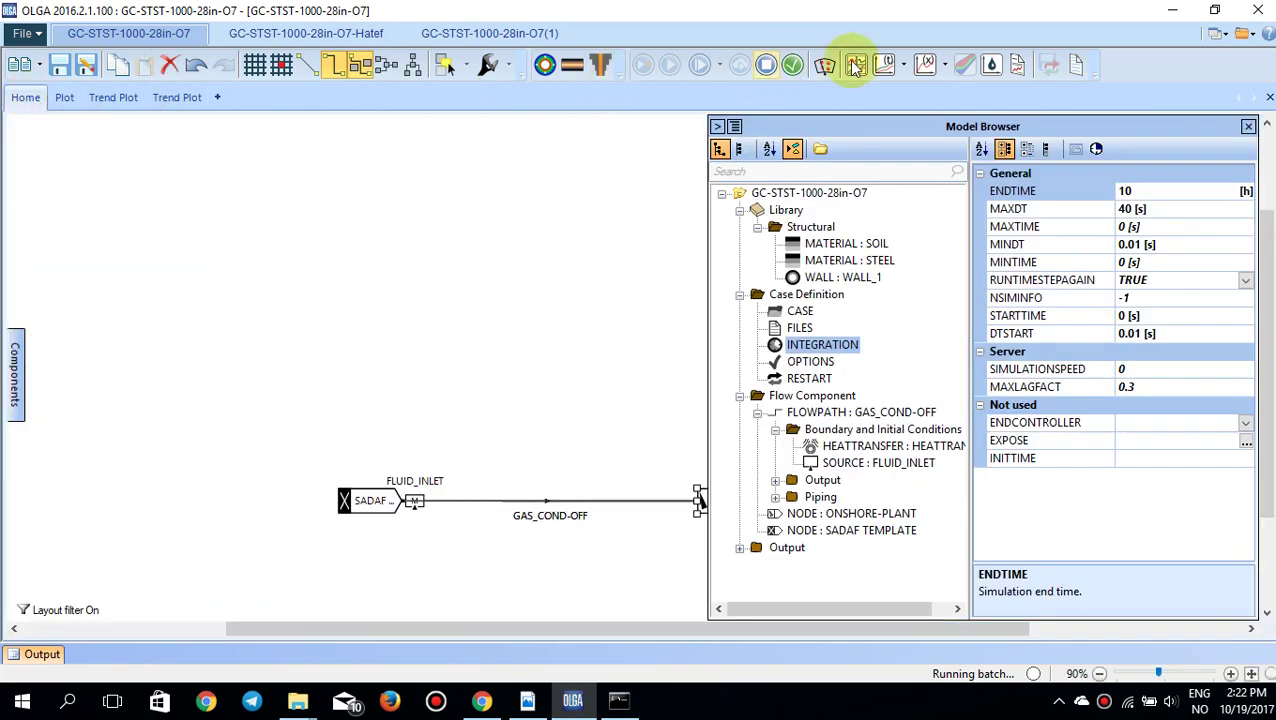
left_click(884, 64)
left_click(720, 44)
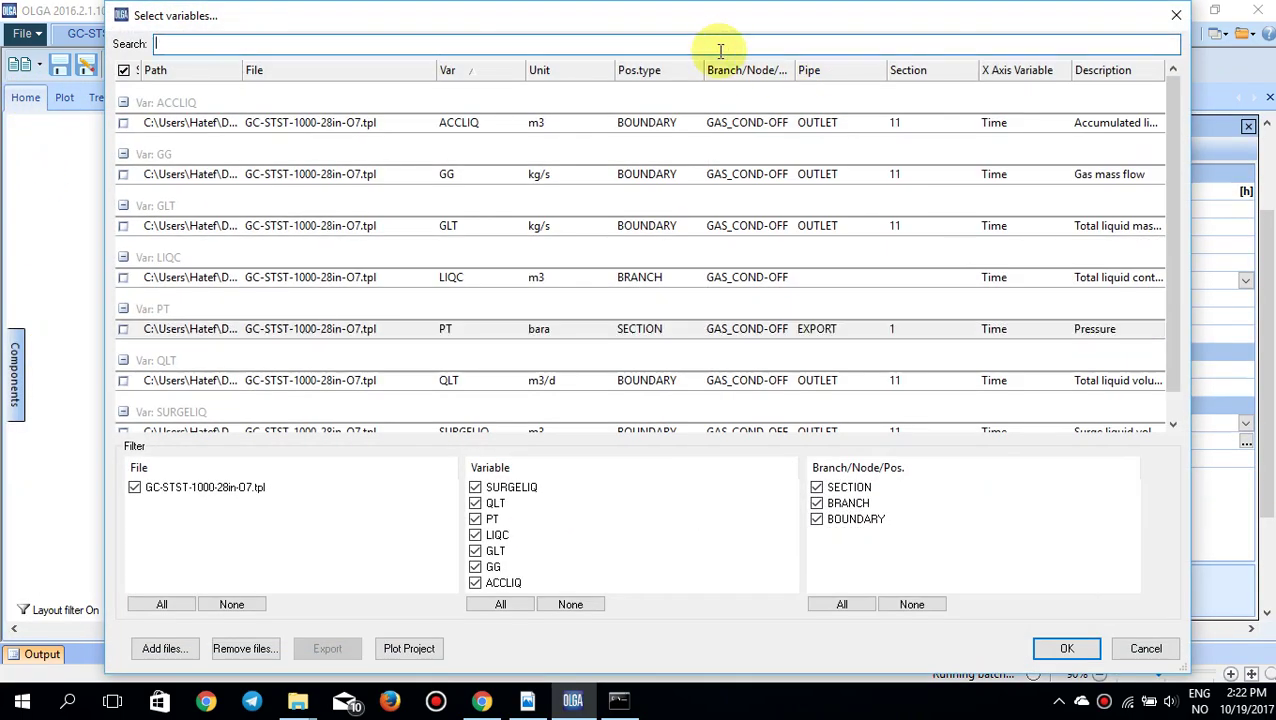
type("surge")
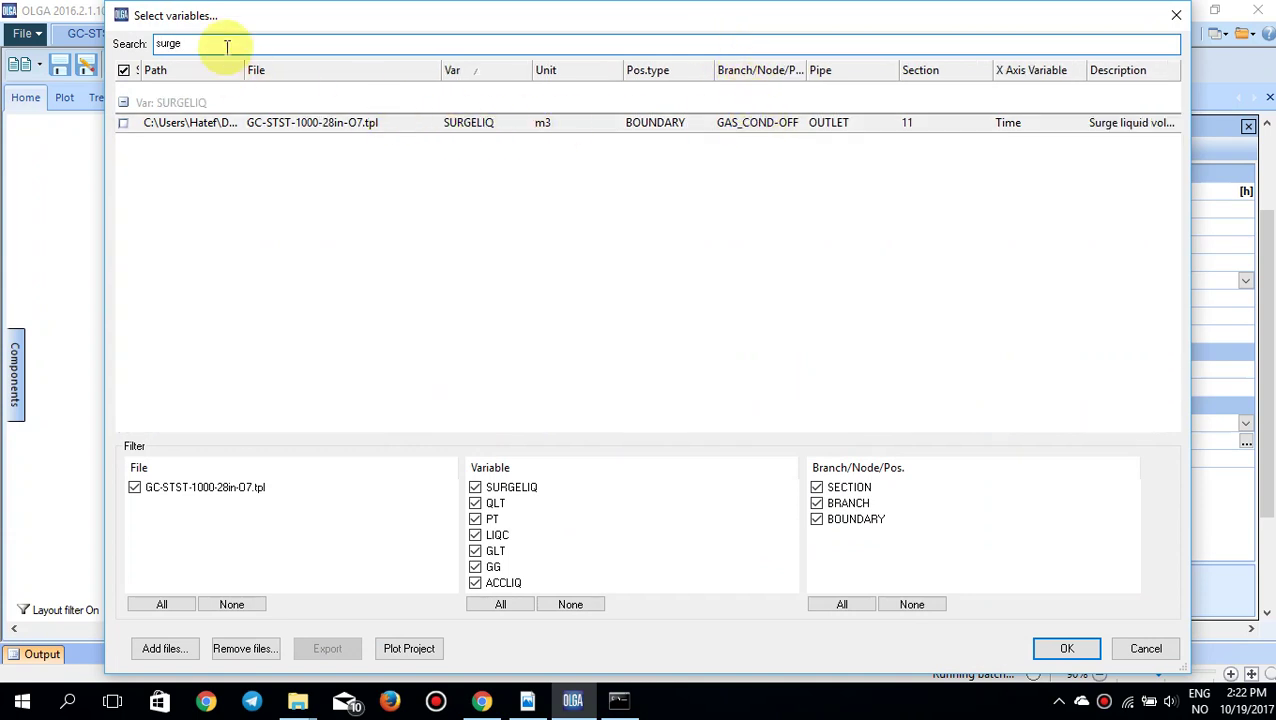
left_click(506, 122)
left_click(124, 125)
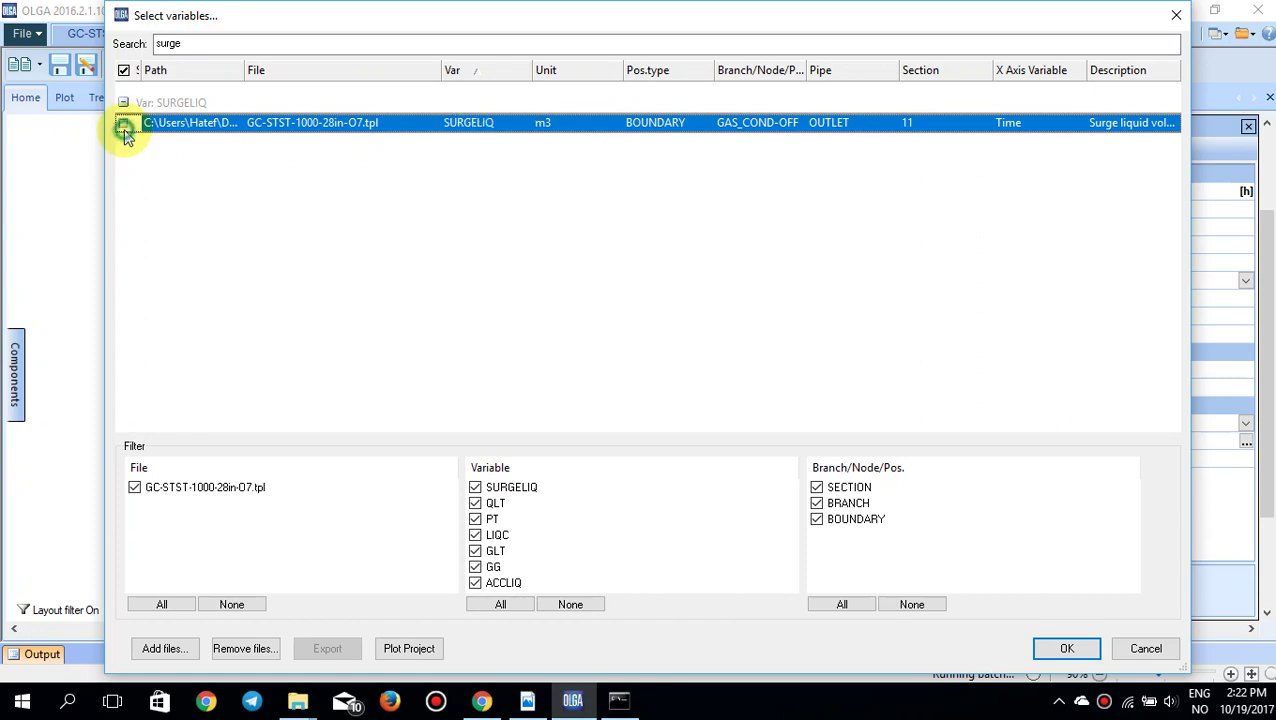
left_click(1060, 648)
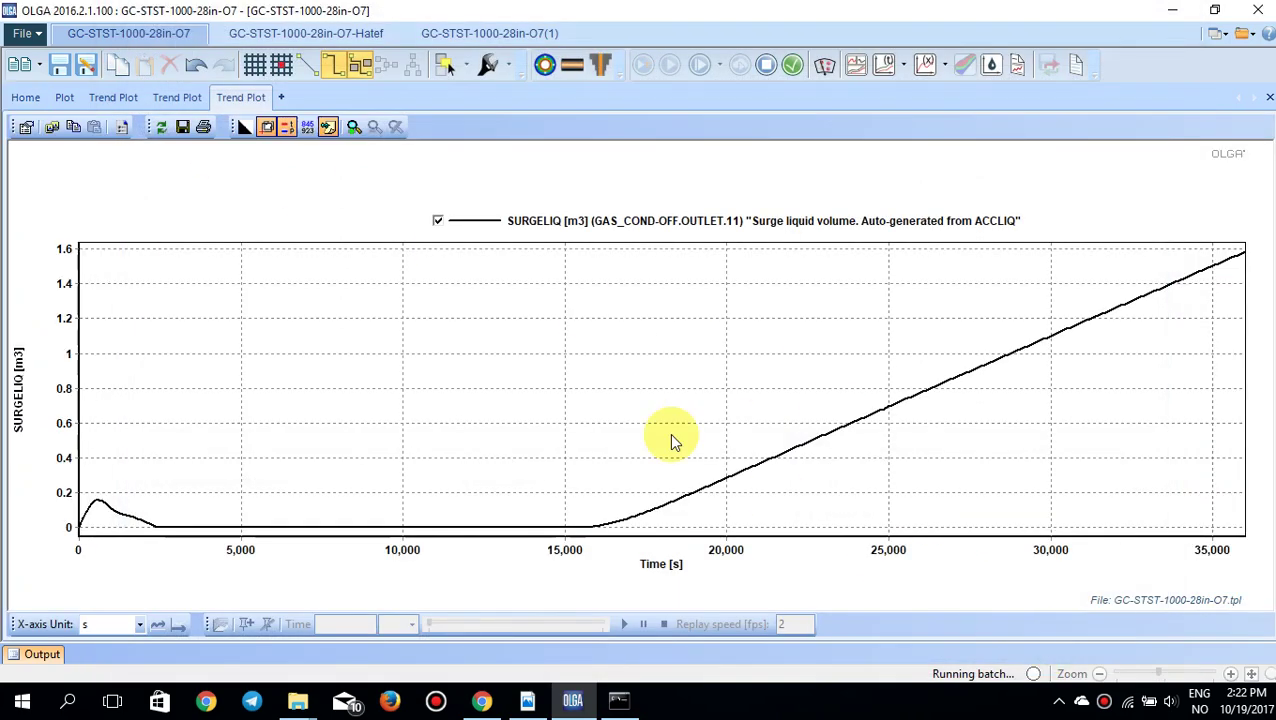
right_click(600, 360)
mouse_move(640, 387)
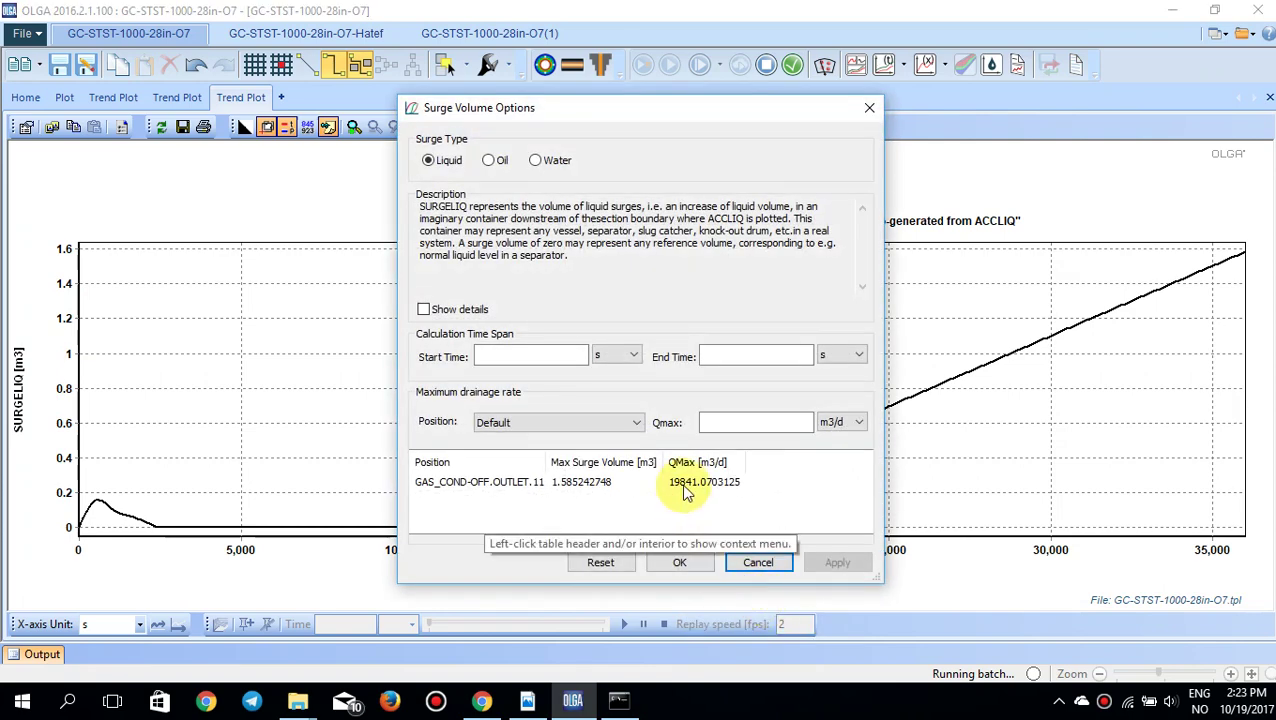
Step: Apply a 19841 m3/d Qmax drainage rate, giving 1.602324605 m3 maximum surge, and accept
left_click(733, 421)
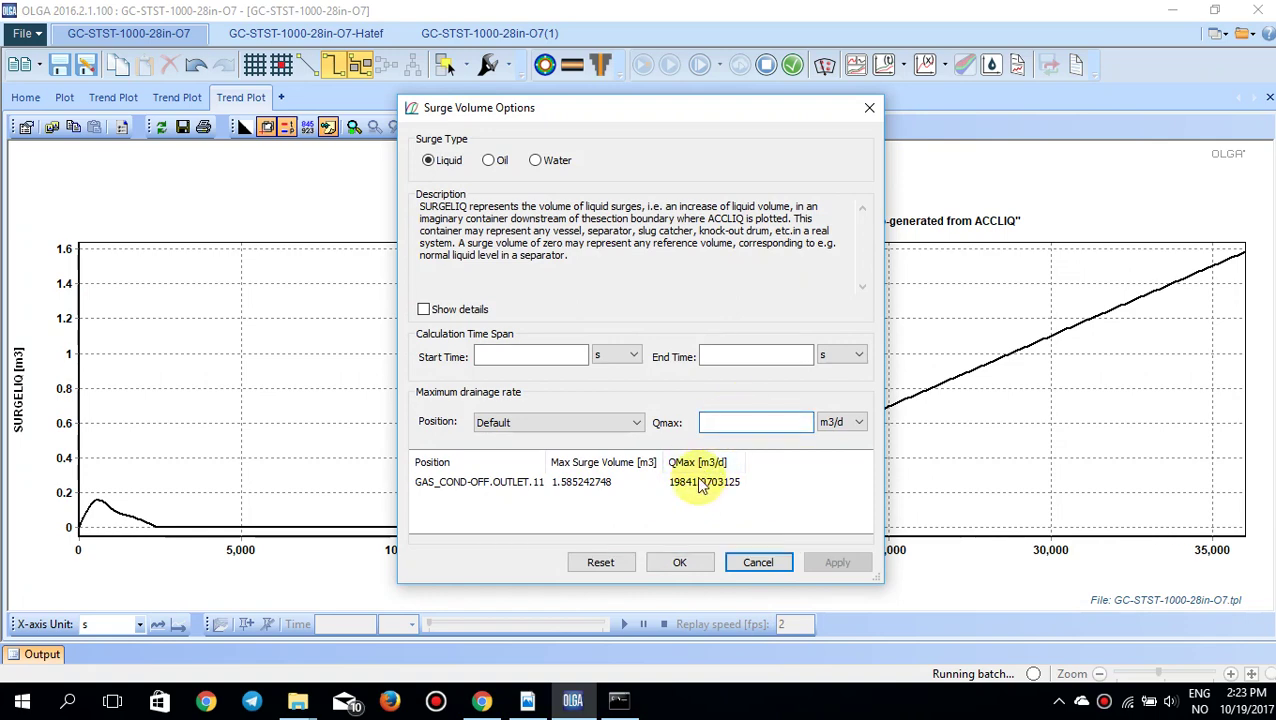
type("19")
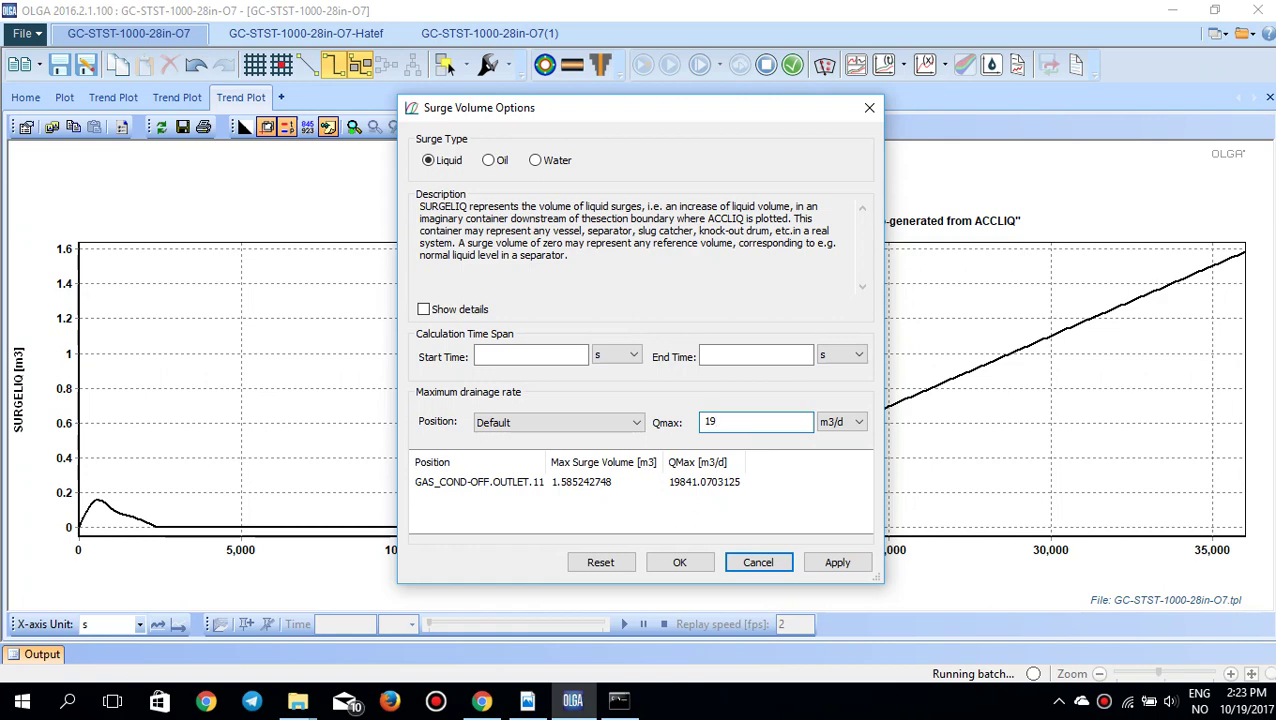
type("841")
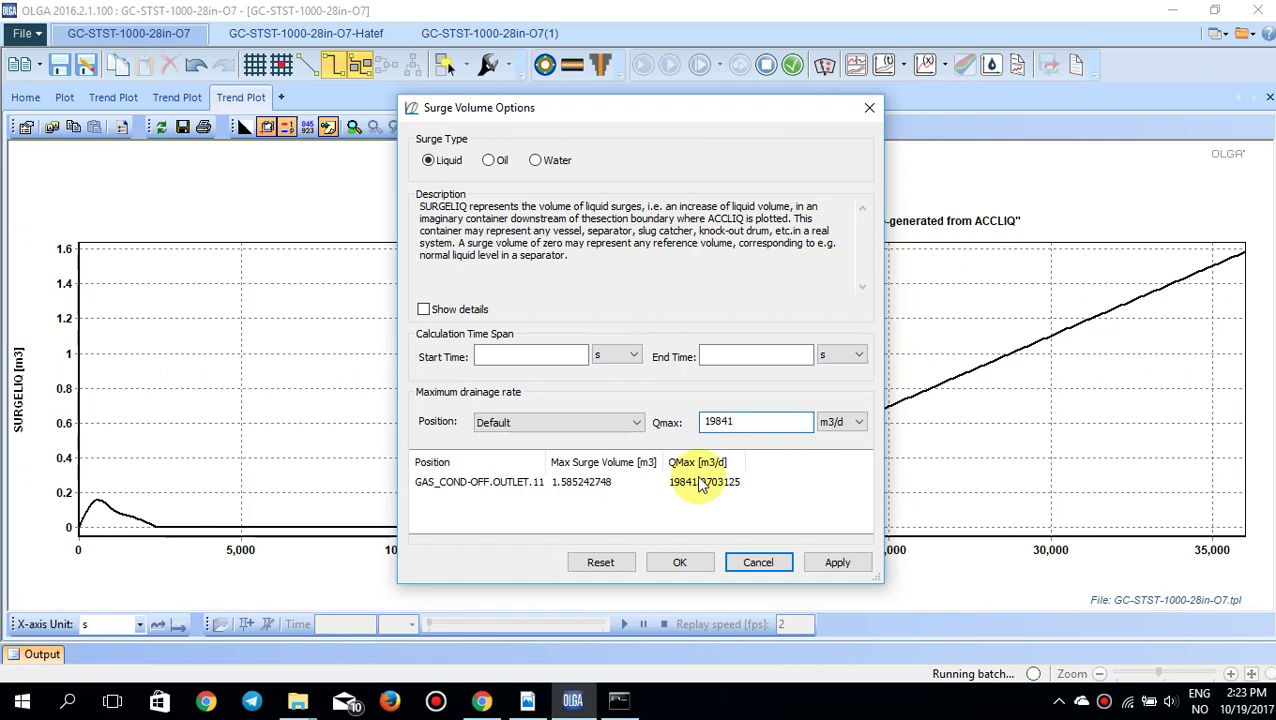
left_click(836, 564)
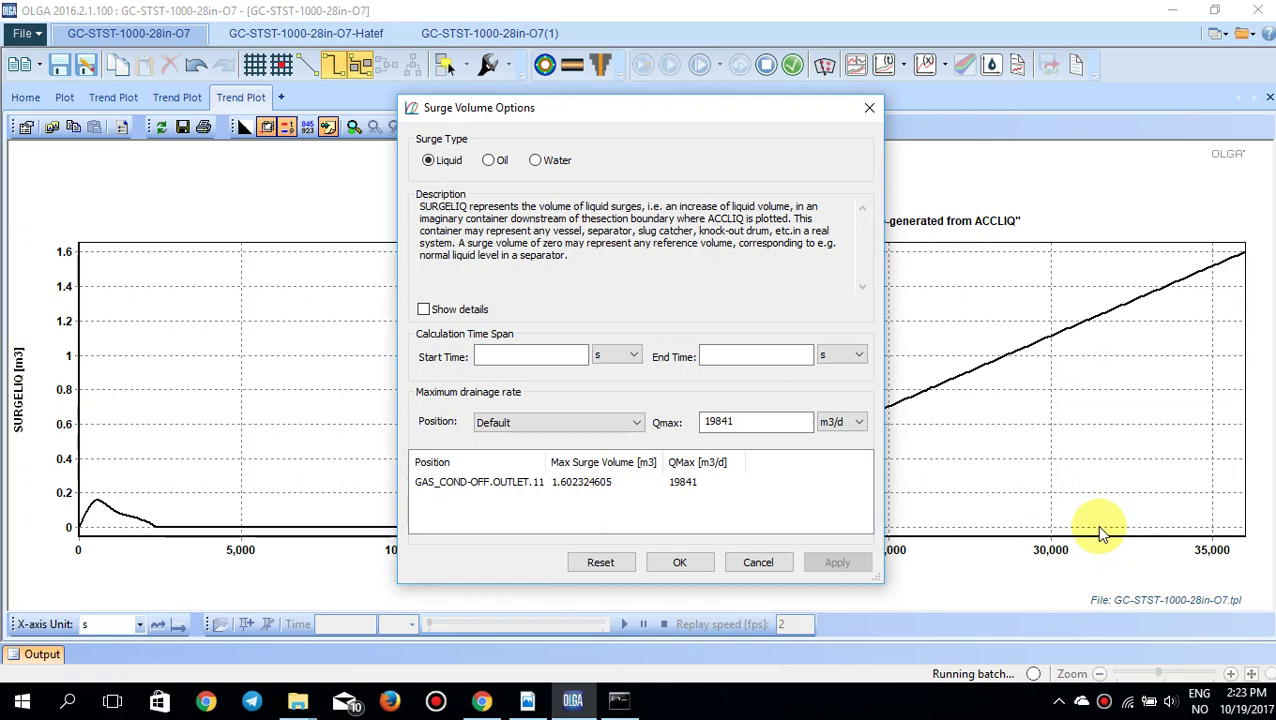
left_click(679, 562)
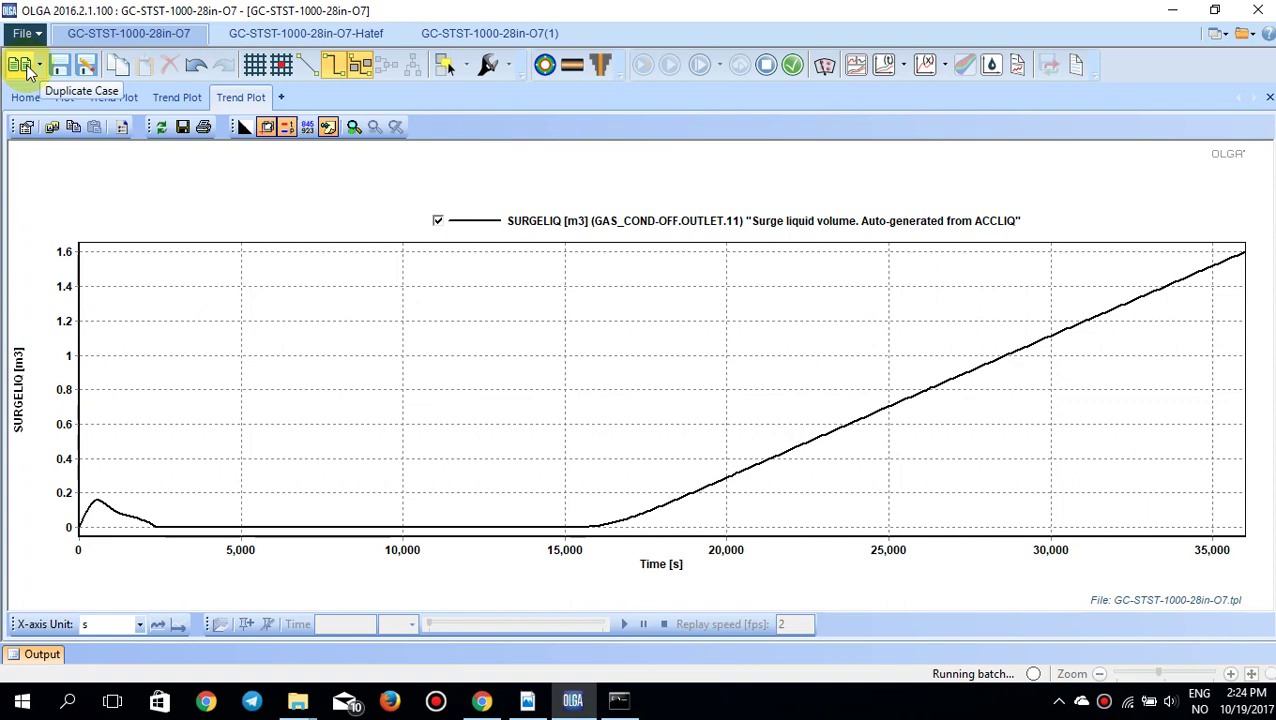
Step: Switch to the GC-STST-1000-28in-O7-Hatef case and inspect the PIG-1 pig properties
left_click(258, 36)
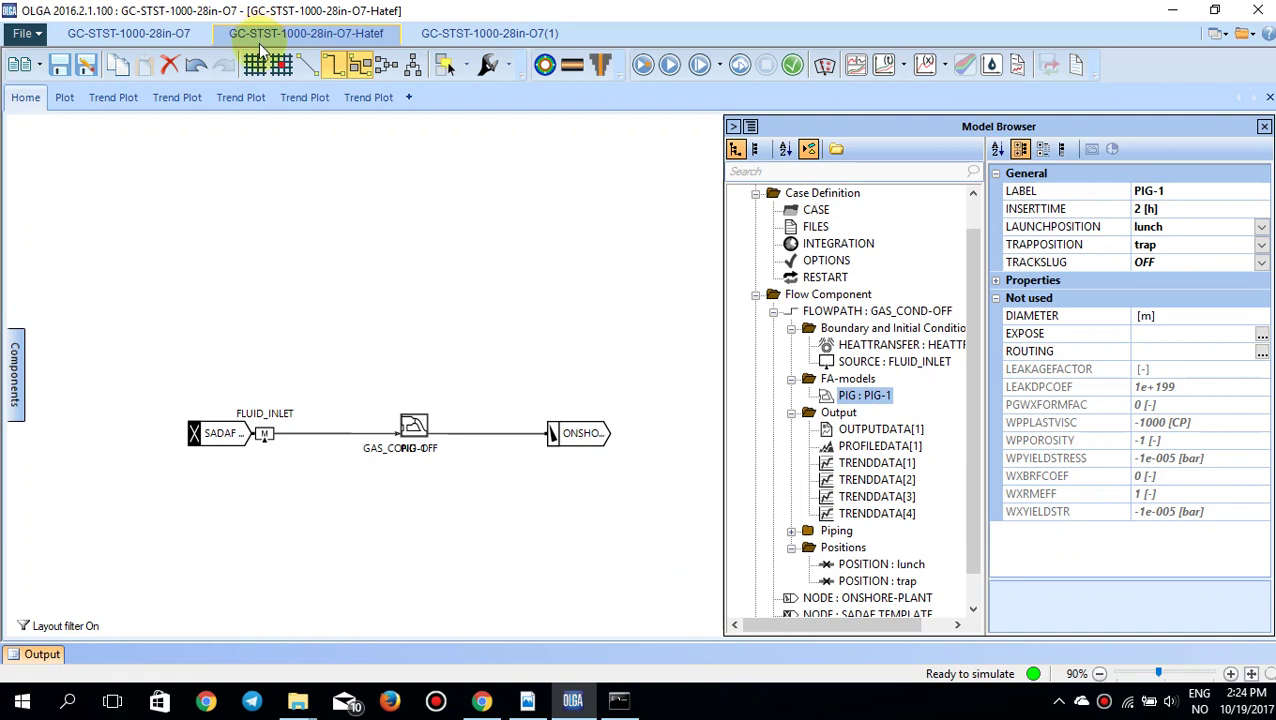
left_click(832, 312)
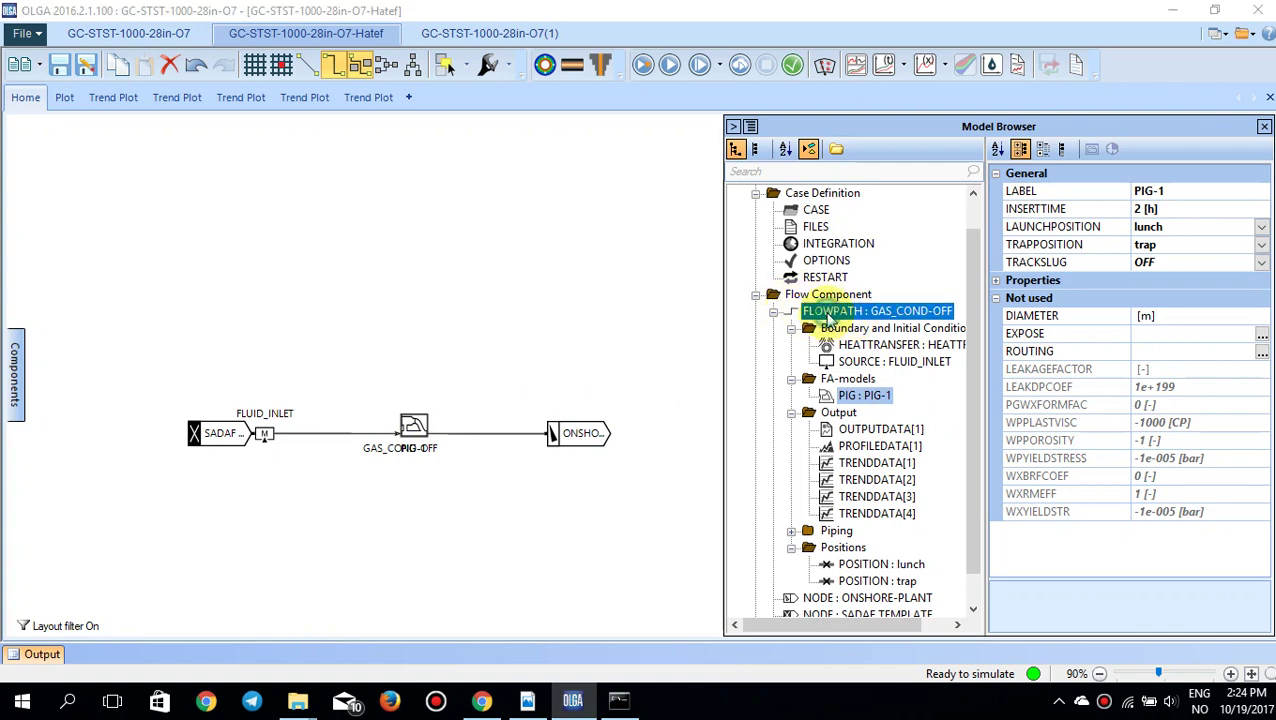
right_click(845, 314)
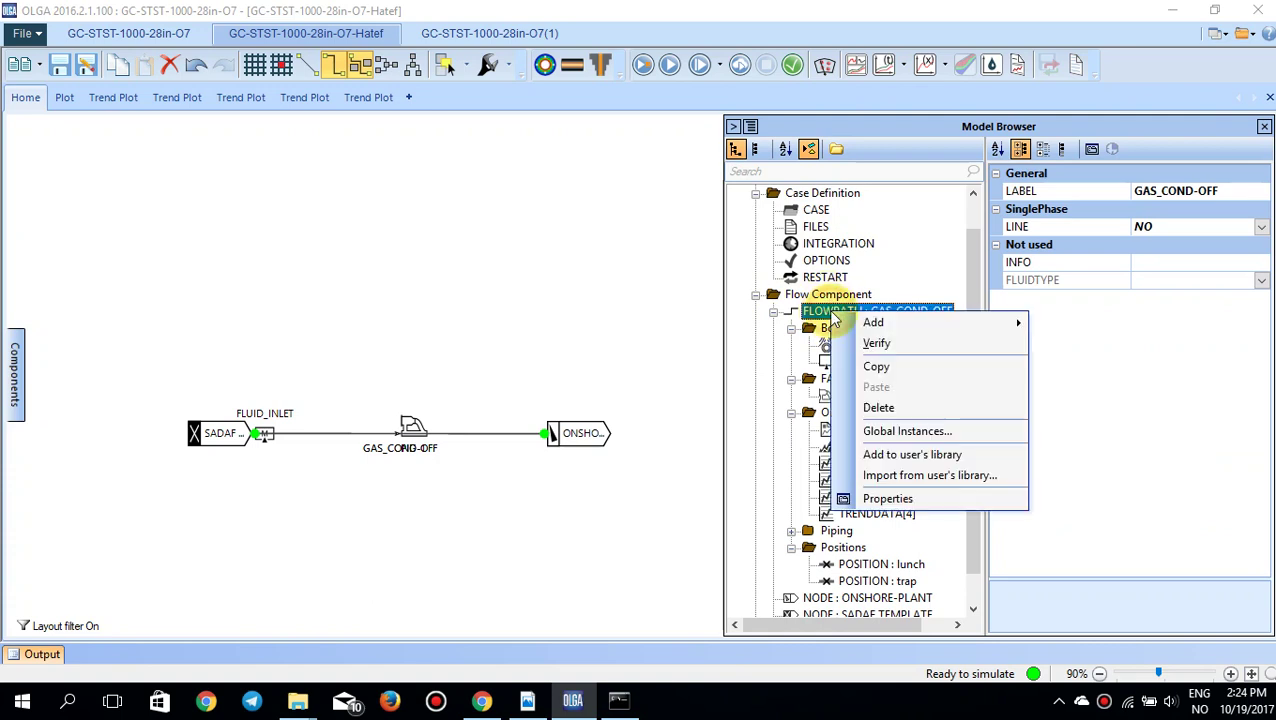
mouse_move(857, 326)
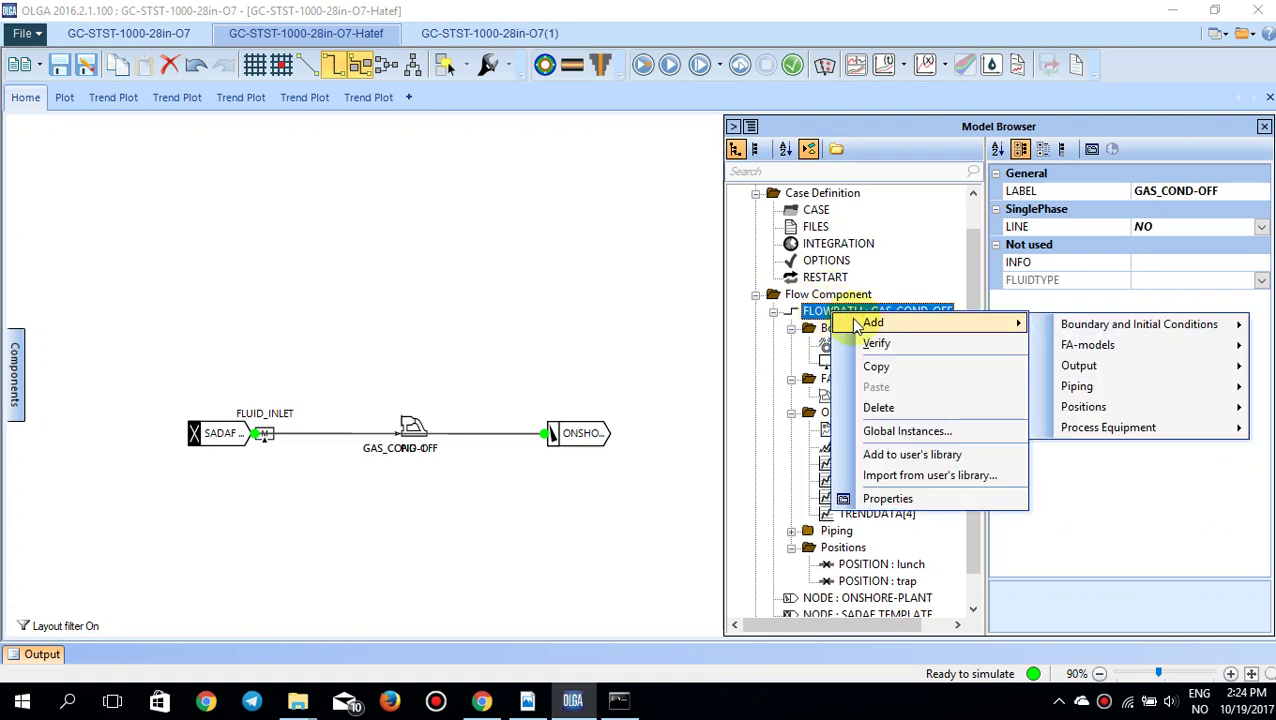
mouse_move(1135, 347)
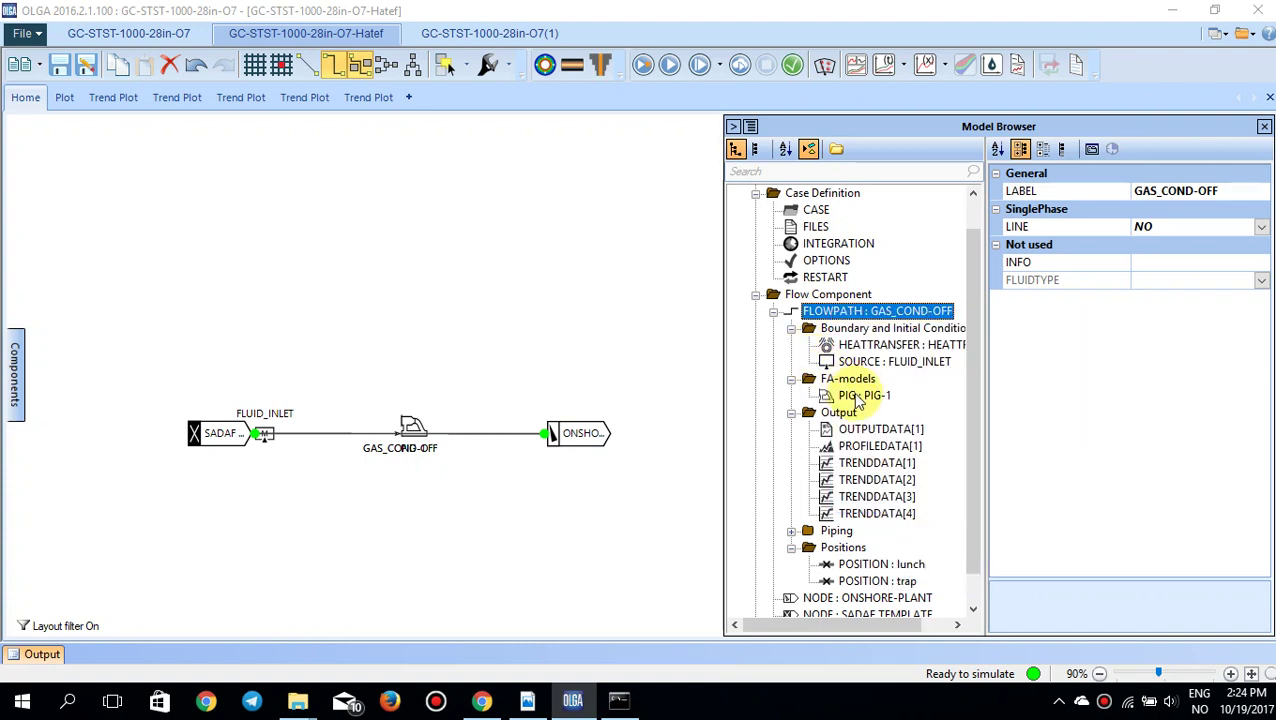
left_click(860, 397)
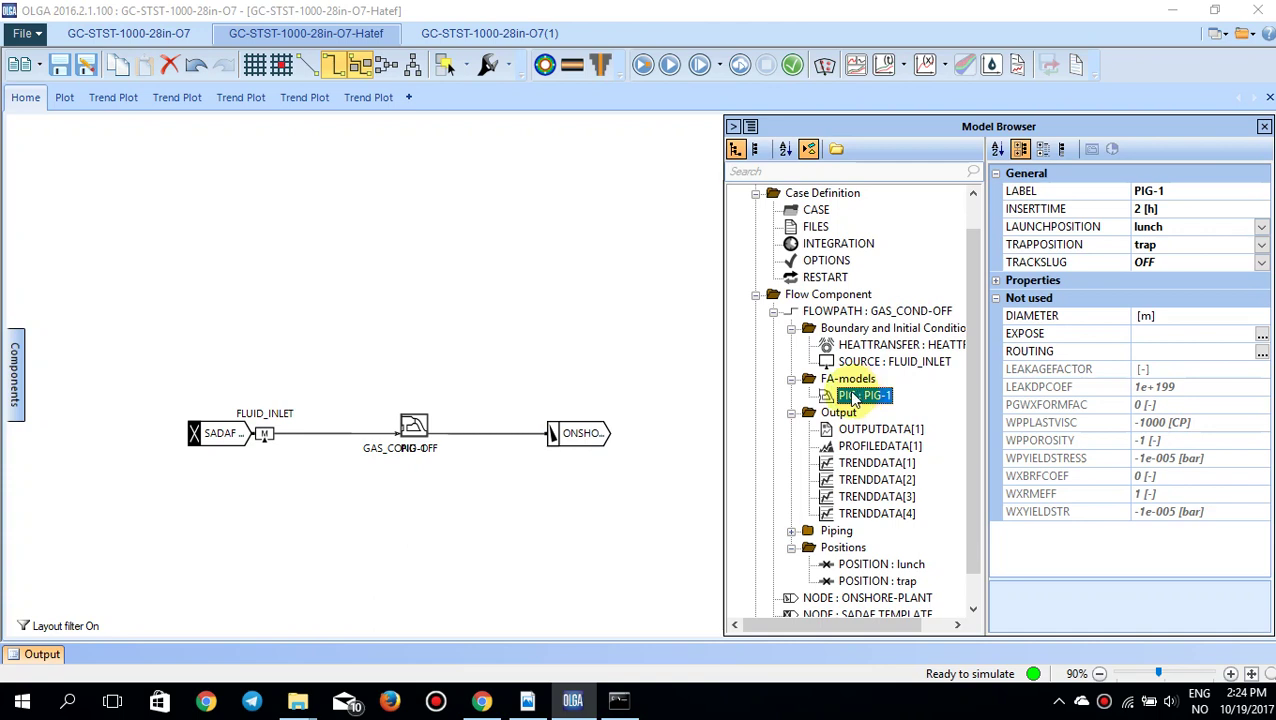
Step: Open the GAS_COND-OFF flowpath's add options and dismiss them without adding anything
left_click(829, 312)
right_click(829, 312)
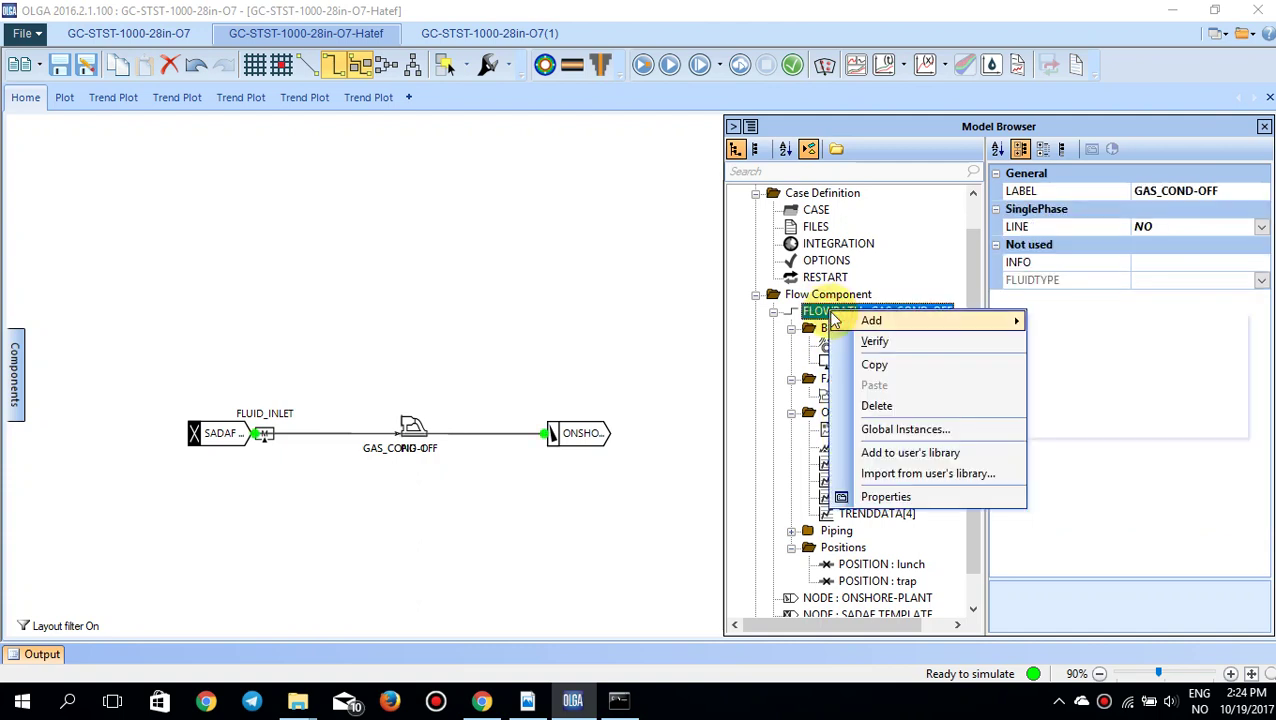
mouse_move(855, 323)
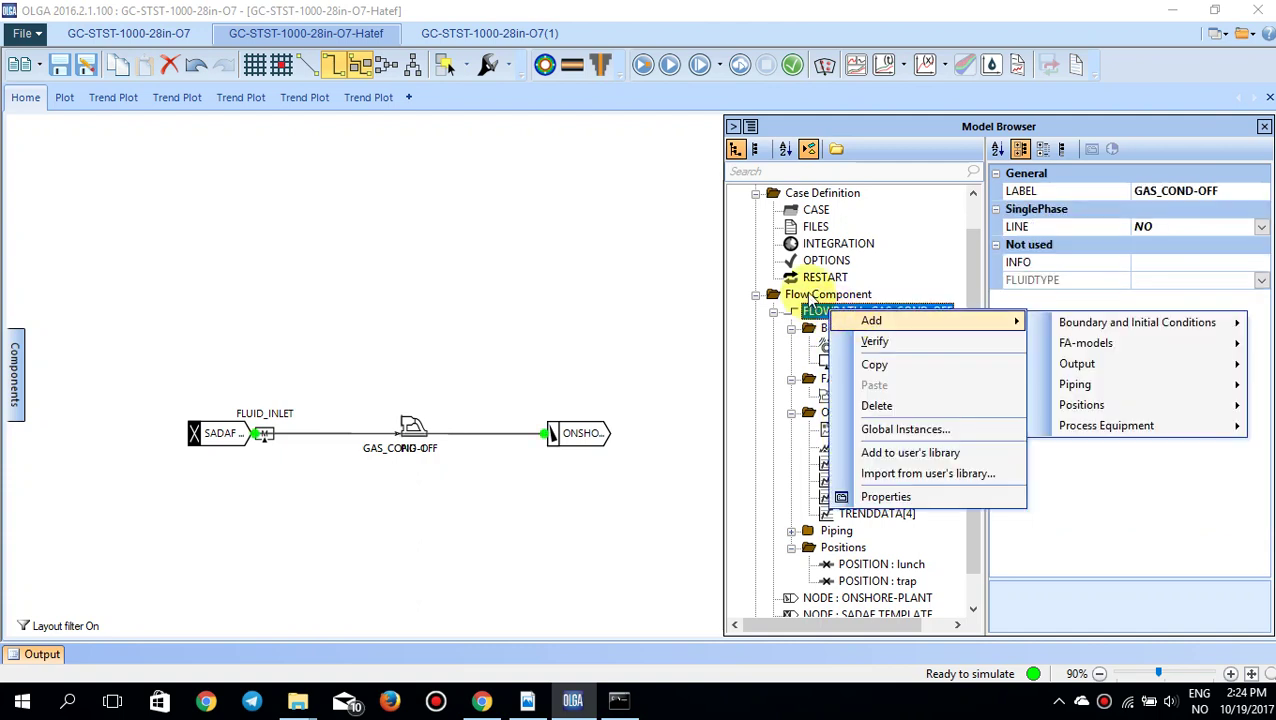
left_click(818, 294)
Step: Browse the flowpath's Add > Positions menu, then show the lunch position at pipe EXPORT, section 2
left_click(824, 314)
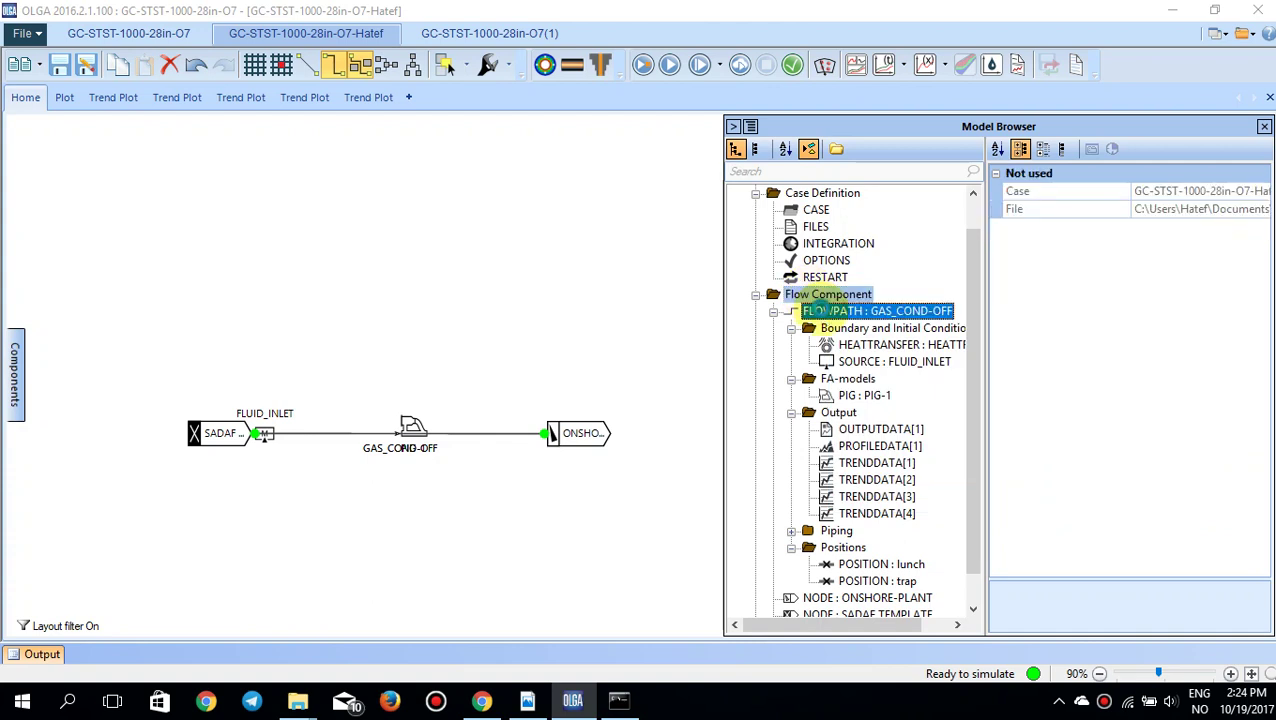
right_click(824, 314)
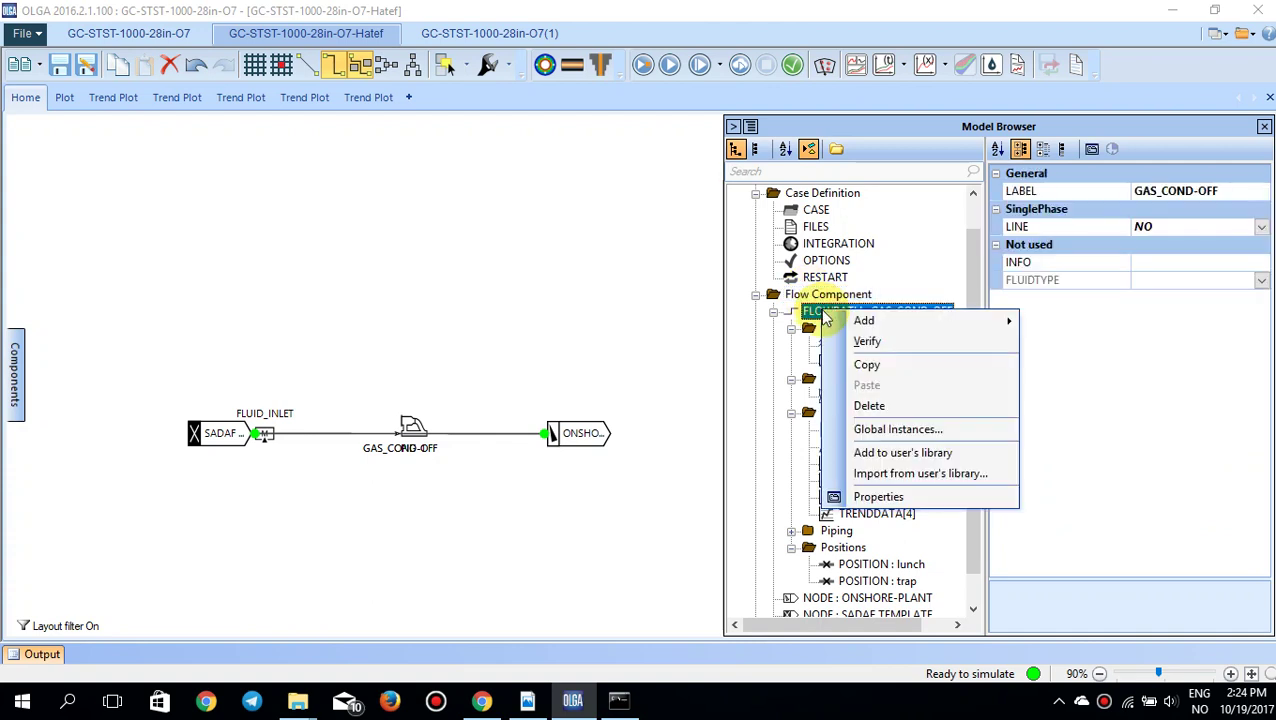
mouse_move(995, 321)
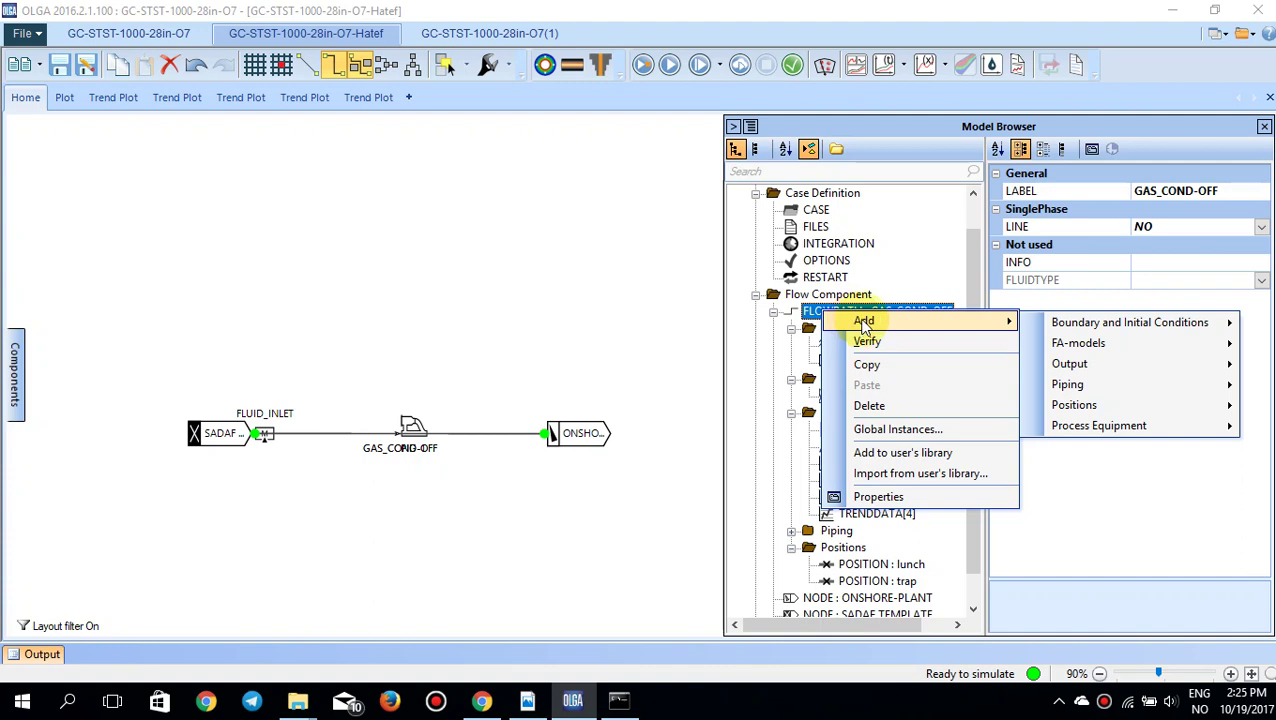
mouse_move(1137, 407)
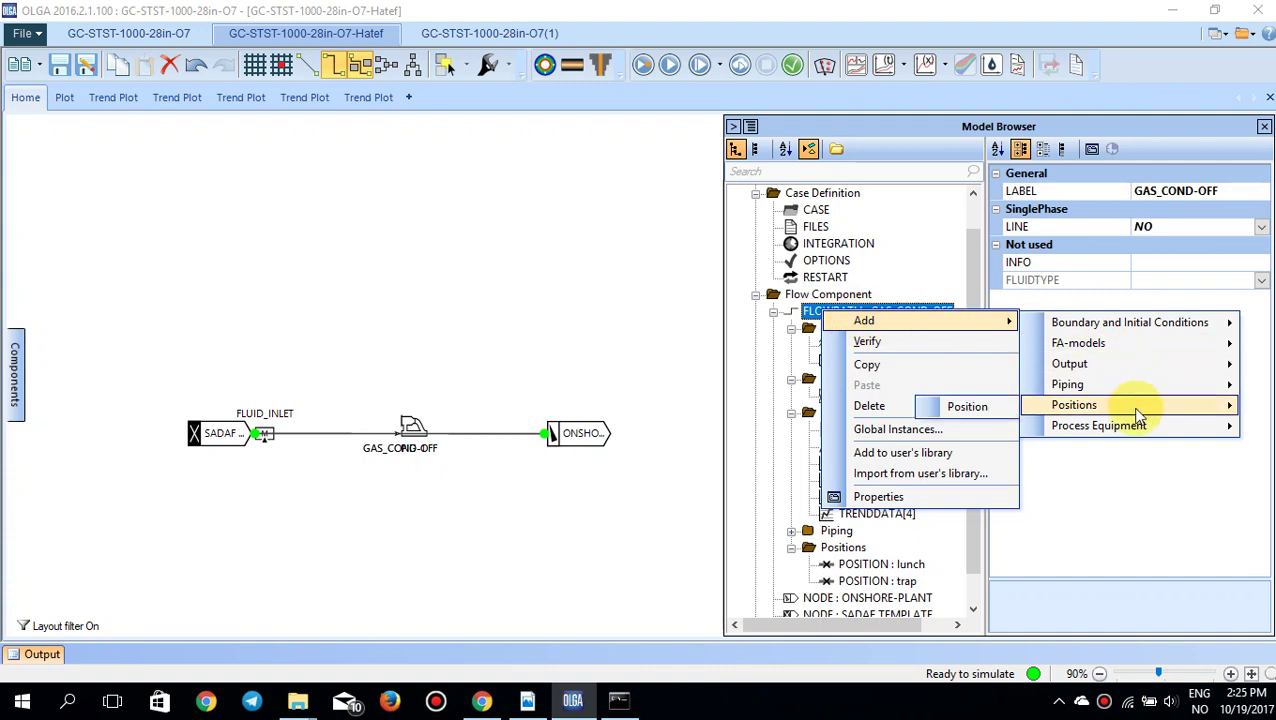
mouse_move(1075, 416)
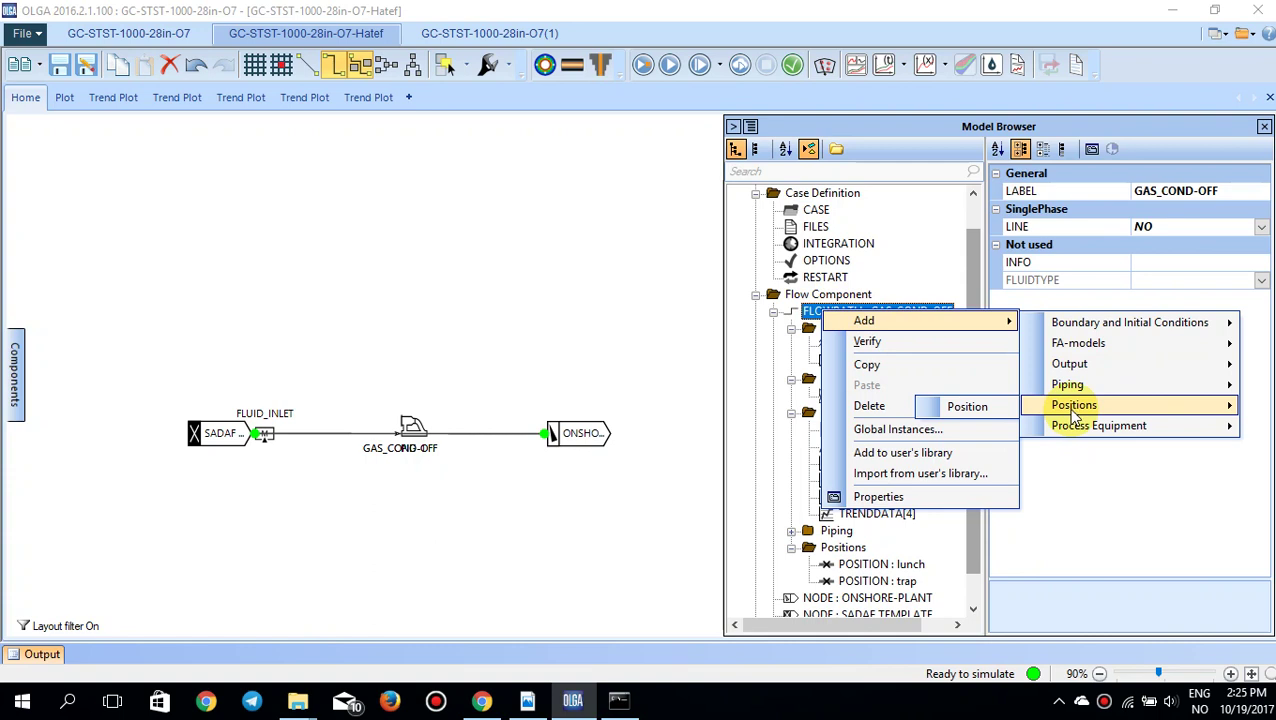
left_click(870, 565)
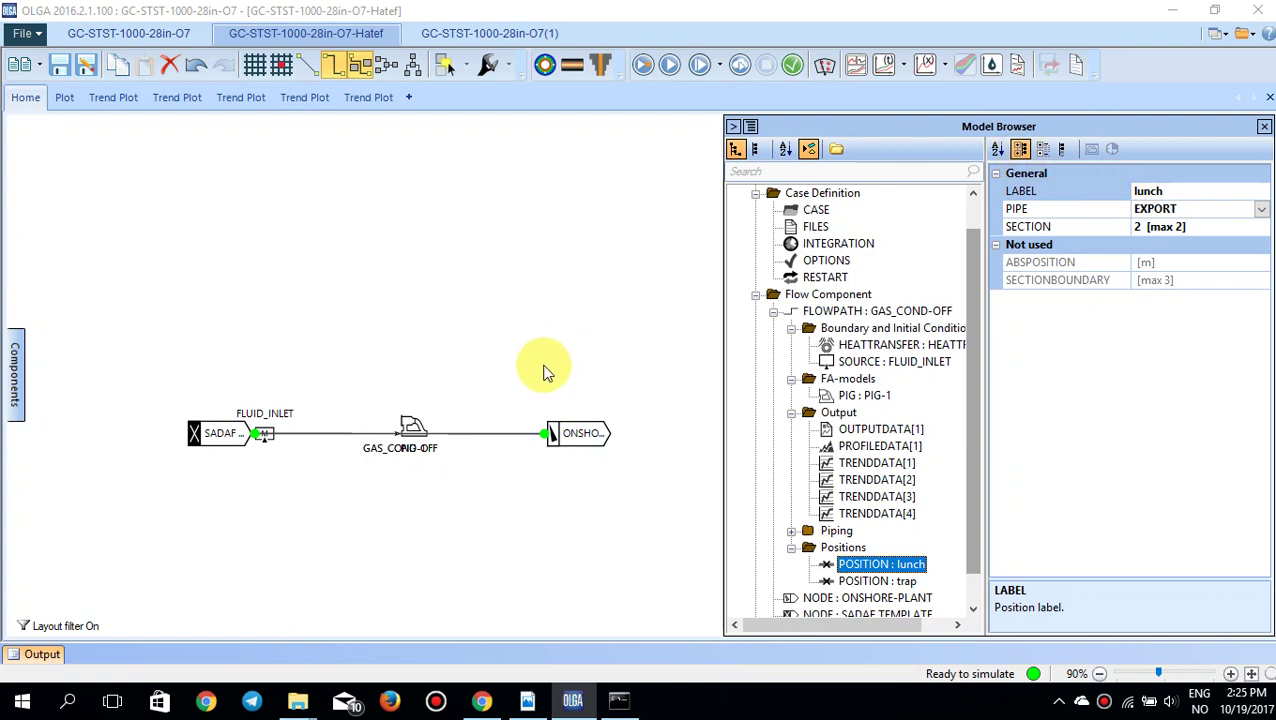
left_click(506, 433)
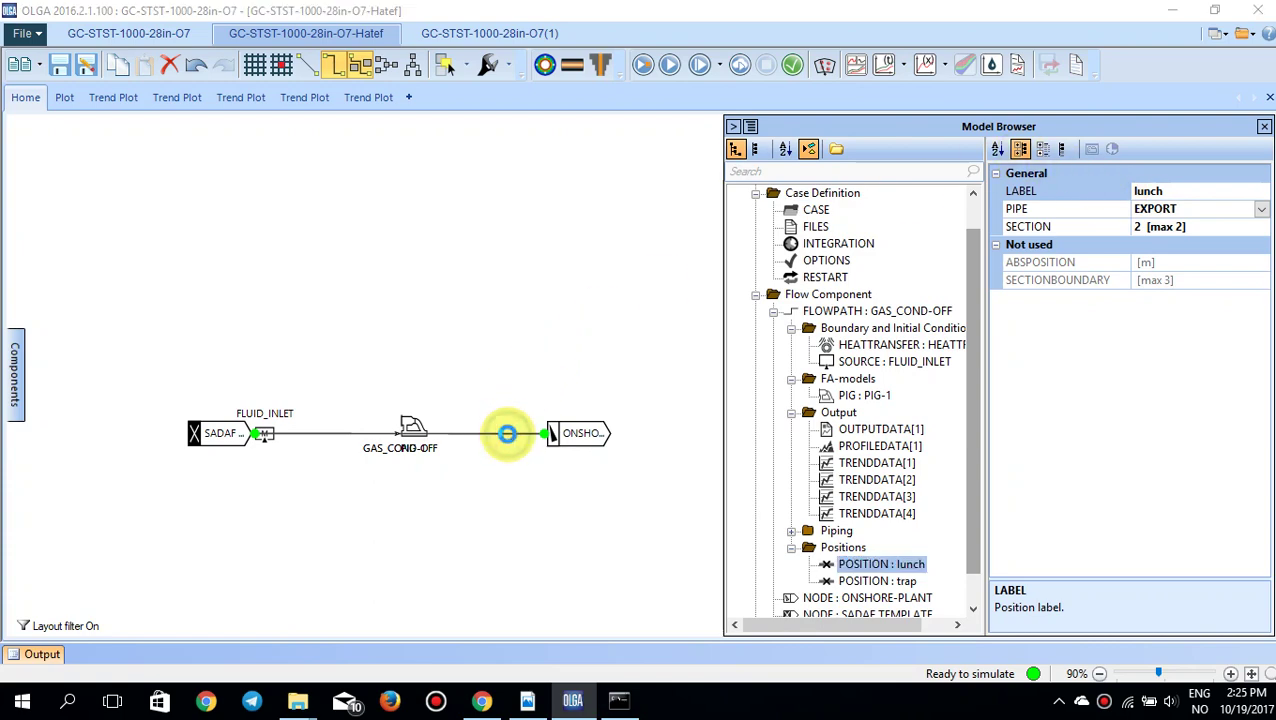
Step: Check the flowpath geometry and lunch section, then display the trap position on OUTLET section 8
double_click(507, 432)
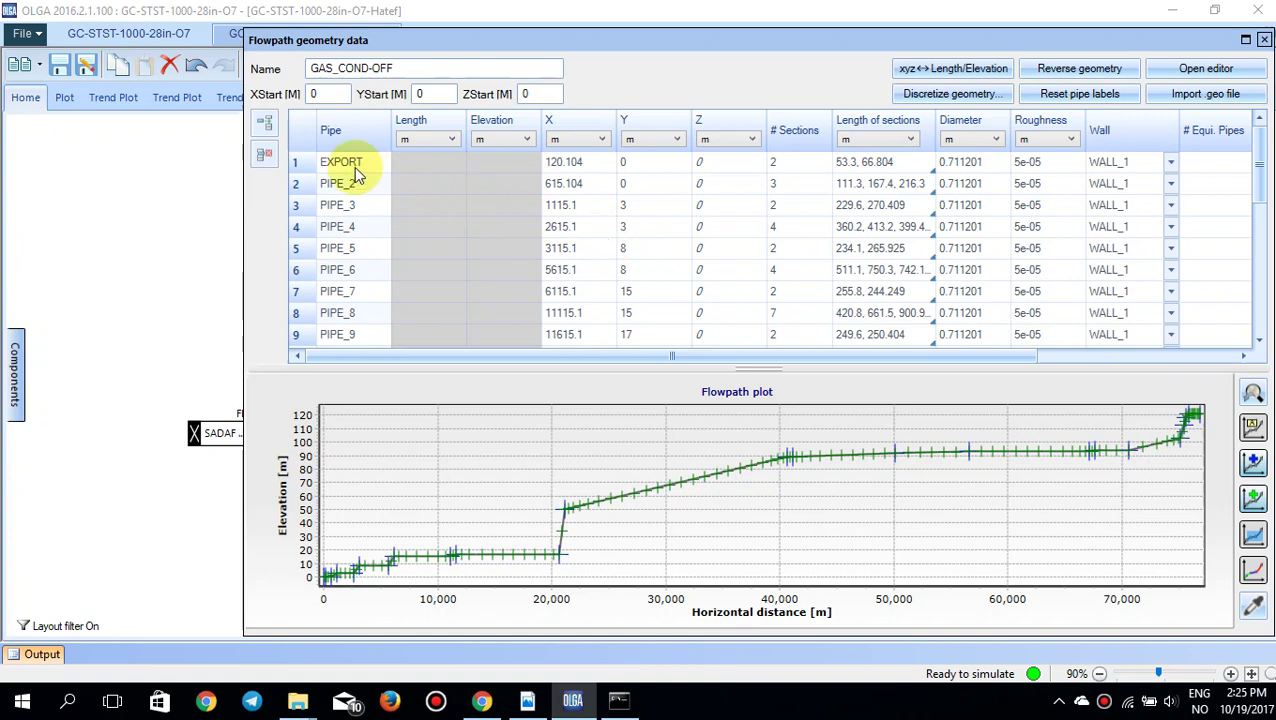
left_click(1264, 39)
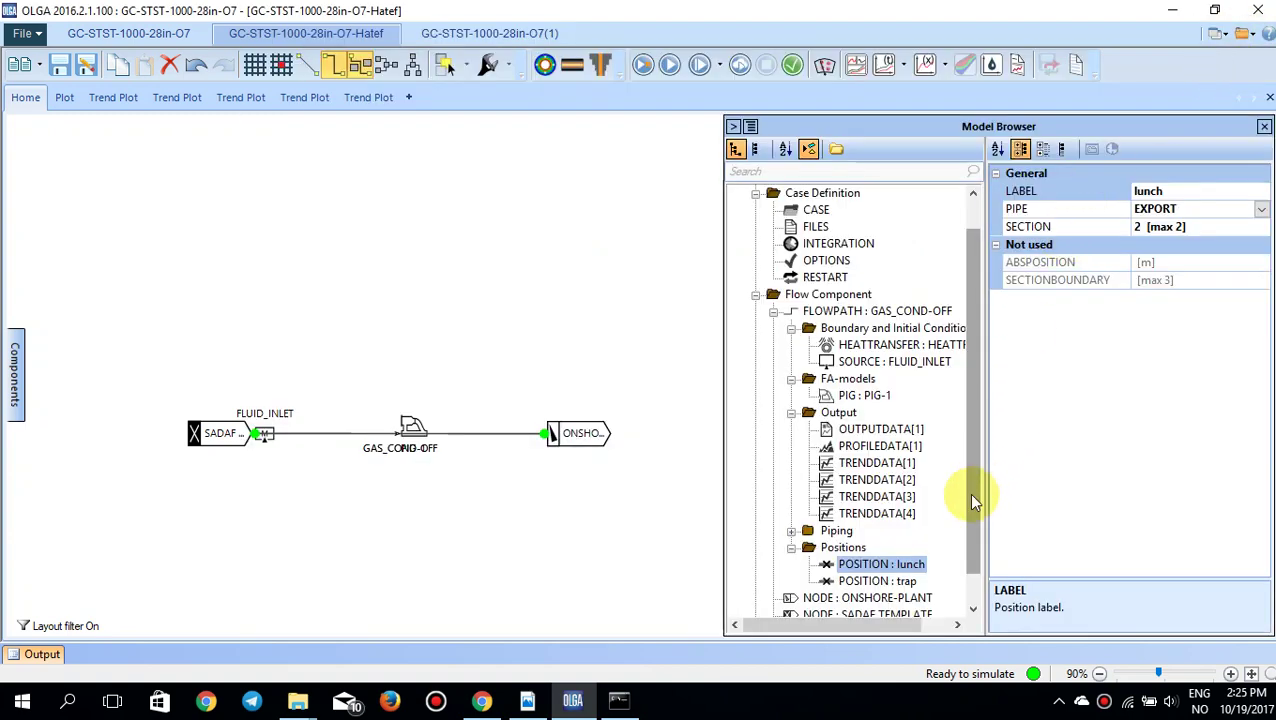
left_click(1160, 228)
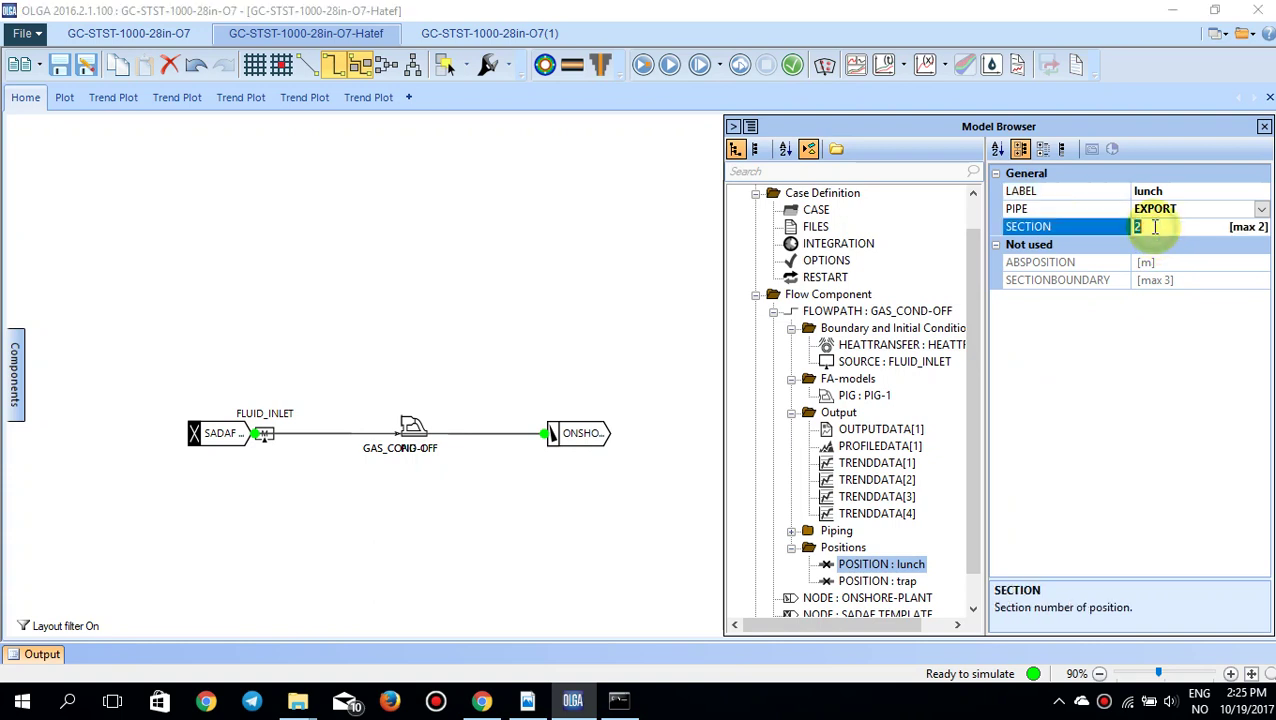
left_click(890, 582)
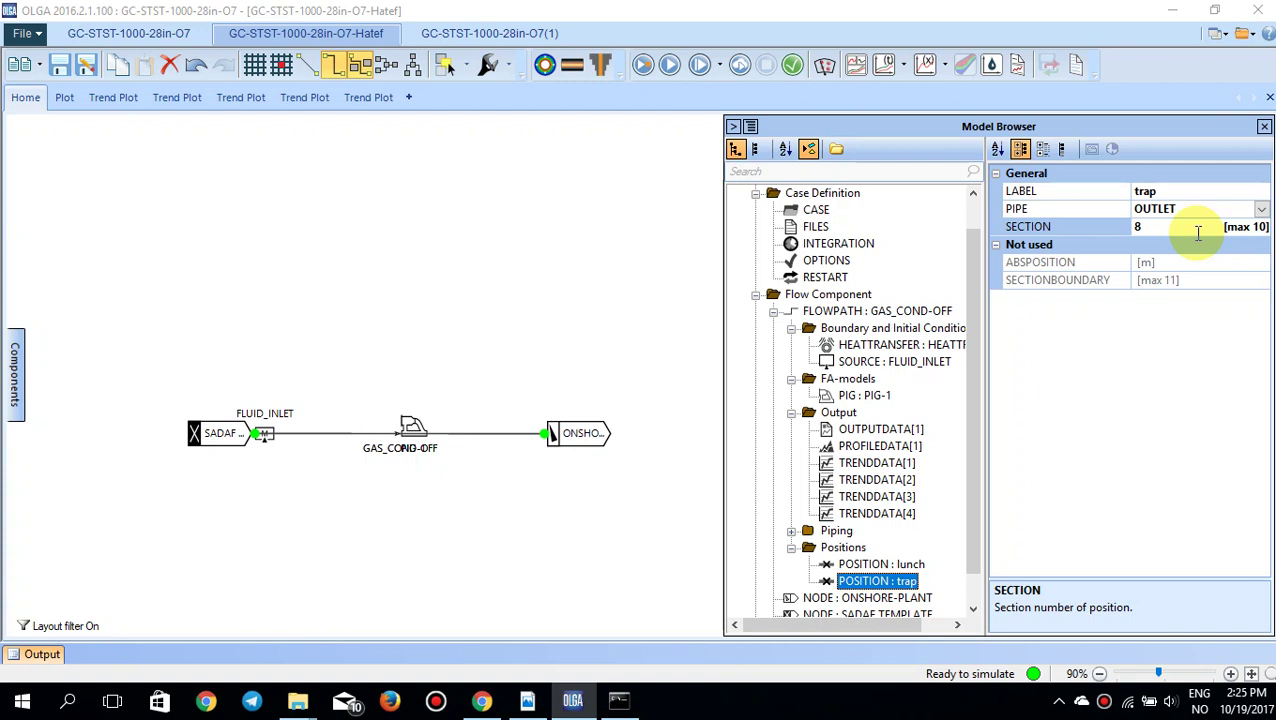
Step: Review PIG-1's launch (lunch) and trap positions and expand its properties, including the 1500 kg mass
left_click(845, 397)
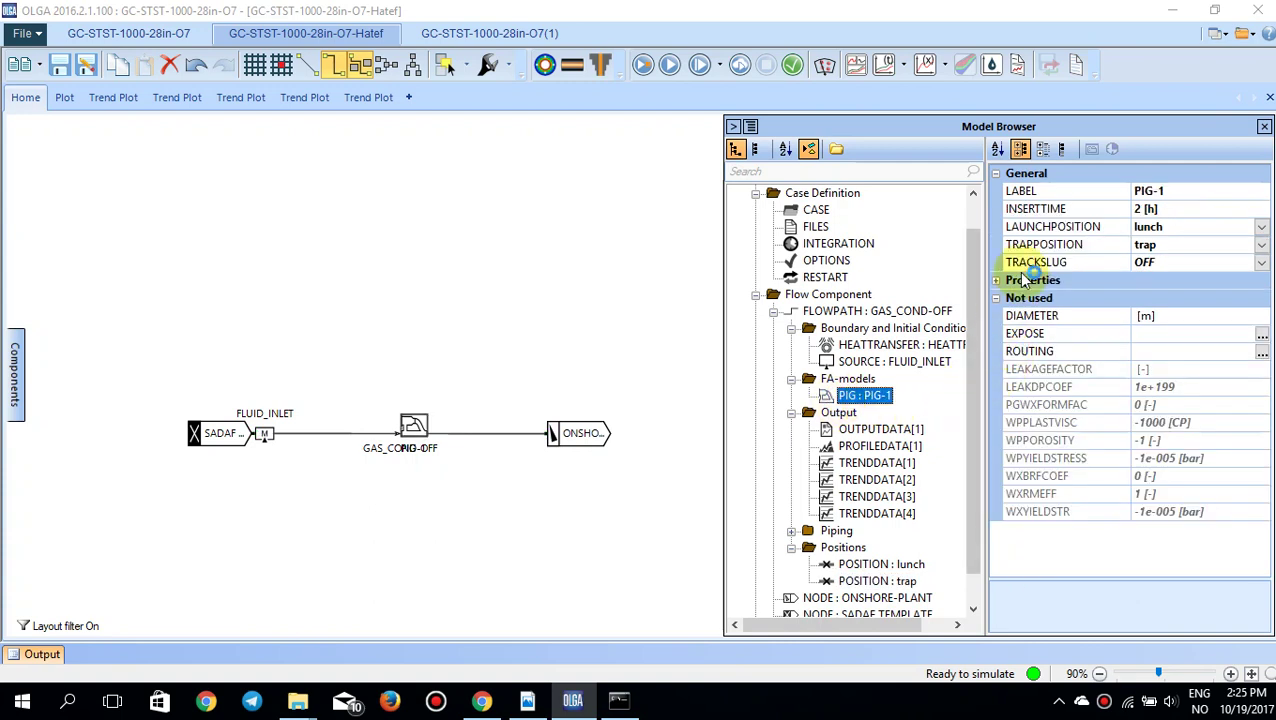
left_click(1262, 227)
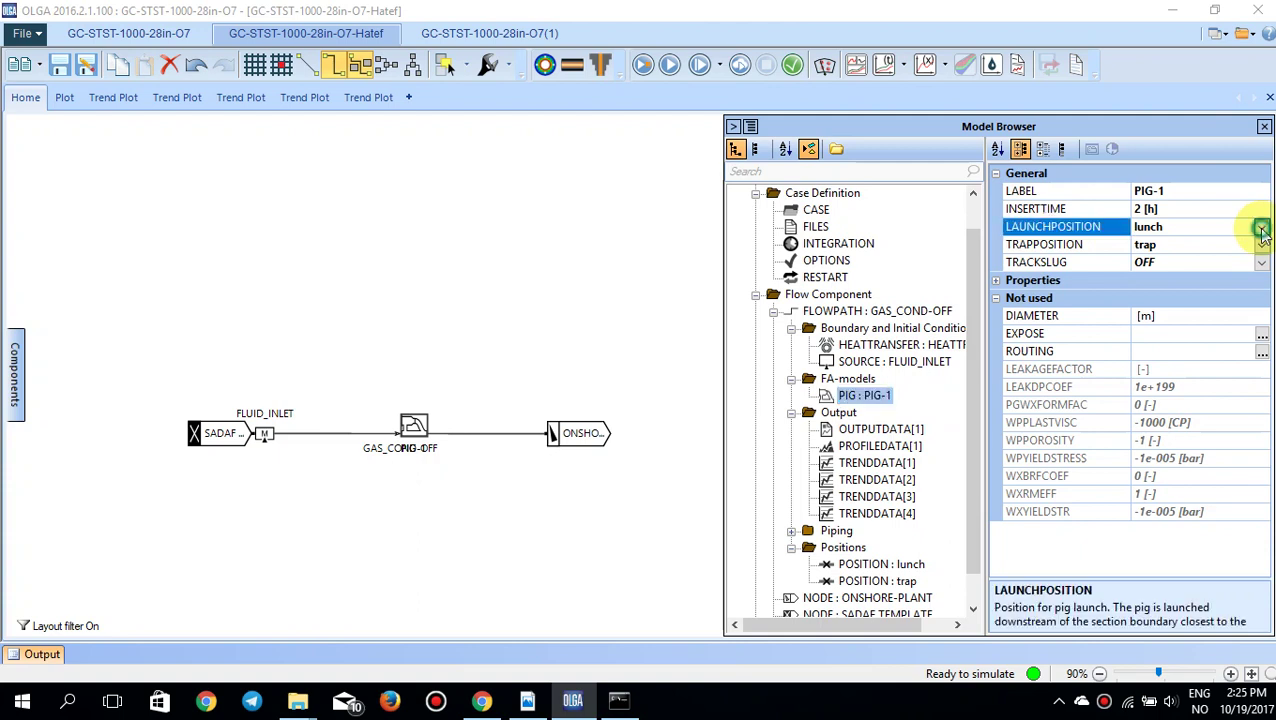
left_click(1262, 229)
left_click(1262, 245)
left_click(1262, 245)
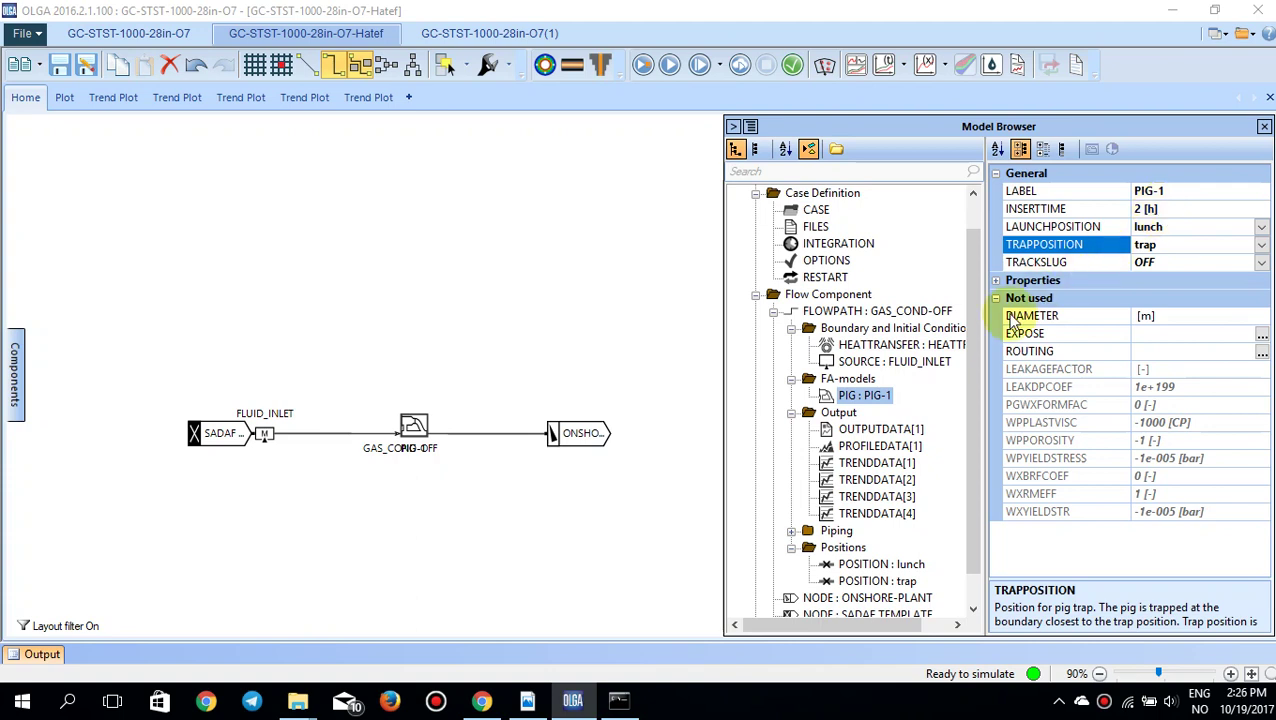
left_click(996, 282)
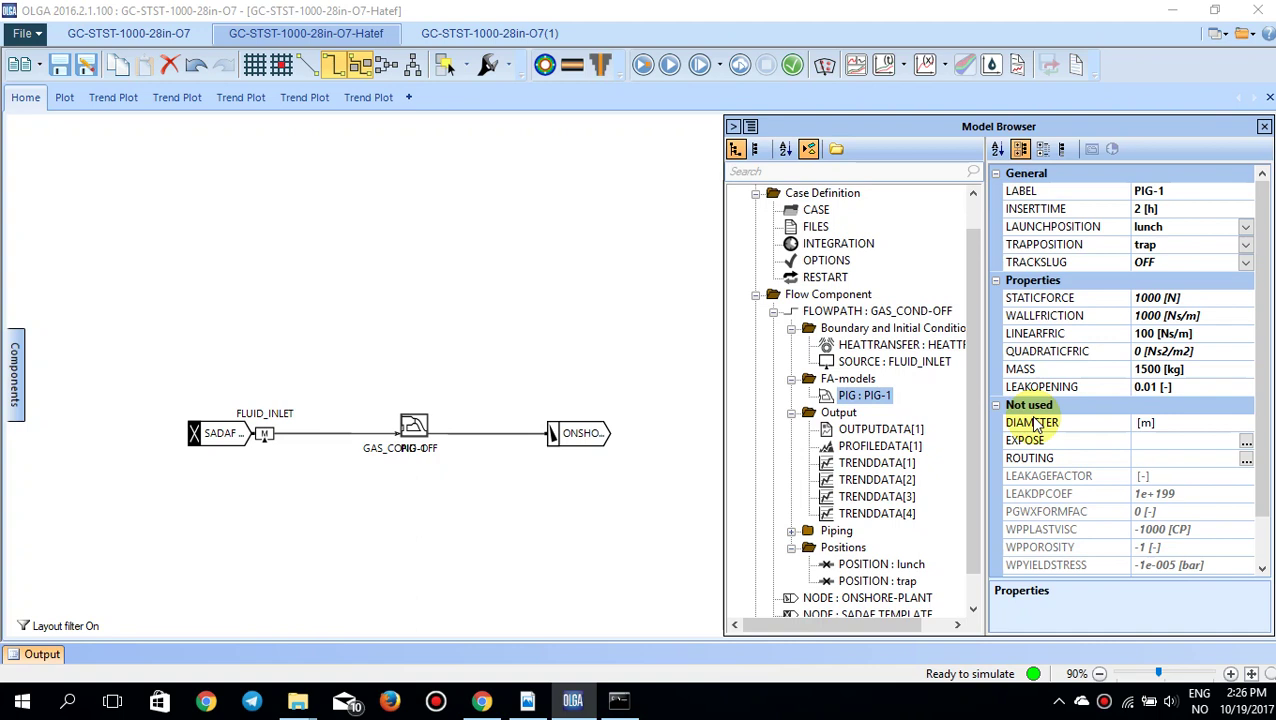
Step: Select the FLUID_INLET source to show its MASS type, pipe EXPORT section 1, GAS phase settings
left_click(264, 436)
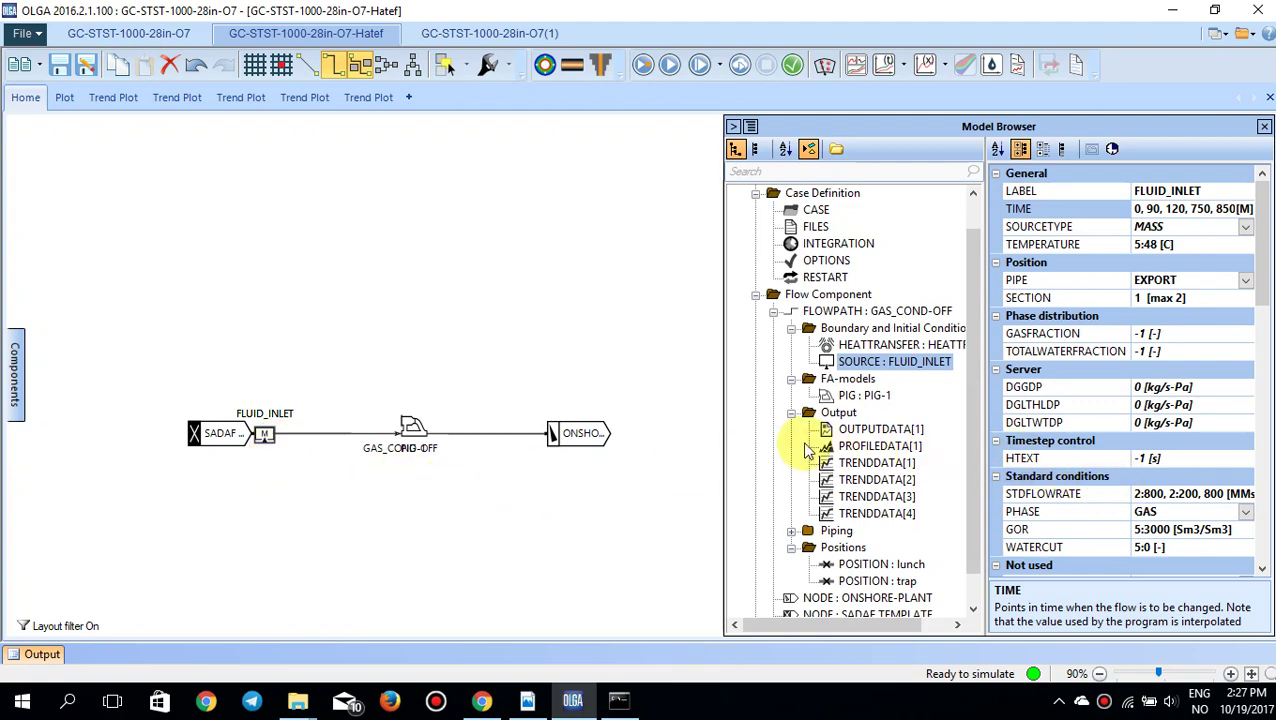
Step: Widen the Model Browser to reveal the full 2:800, 2:200, 800 MMscf/d flow-rate schedule
left_click_drag(723, 421, 638, 414)
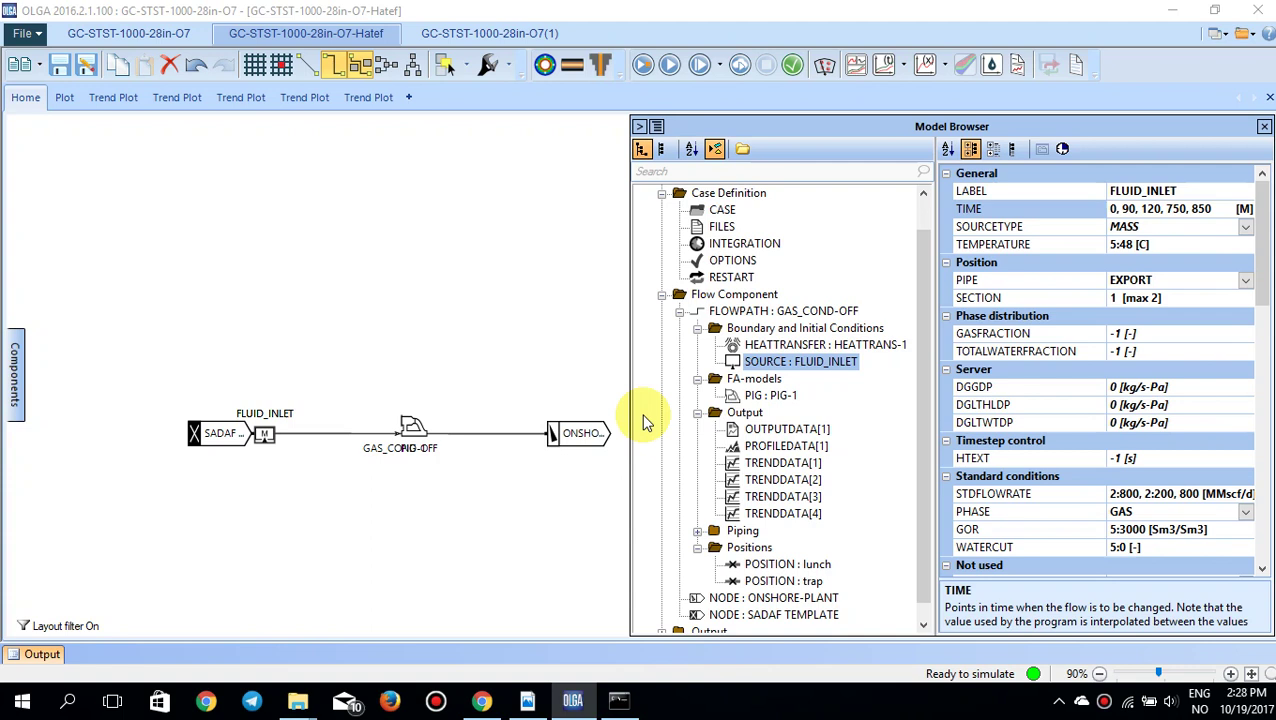
Step: Duplicate the case and save it as GC-STST-1000-28in-O7-Hatef2
left_click(40, 66)
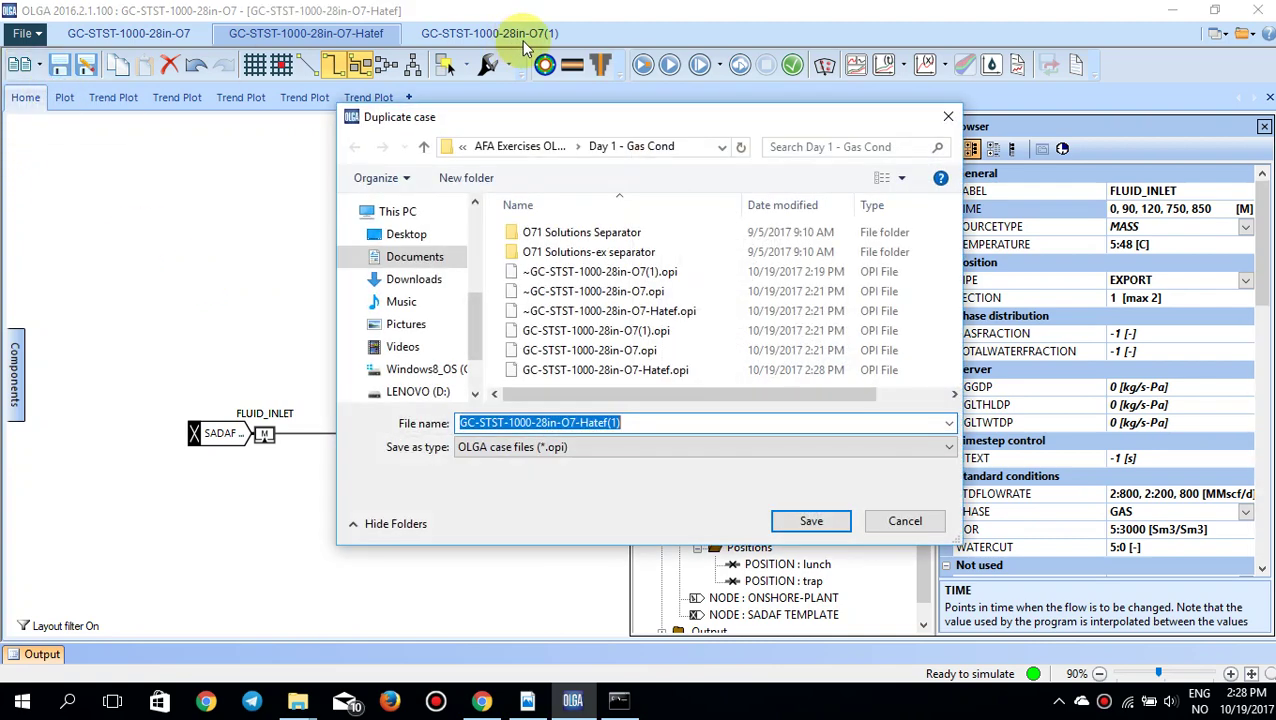
left_click(632, 422)
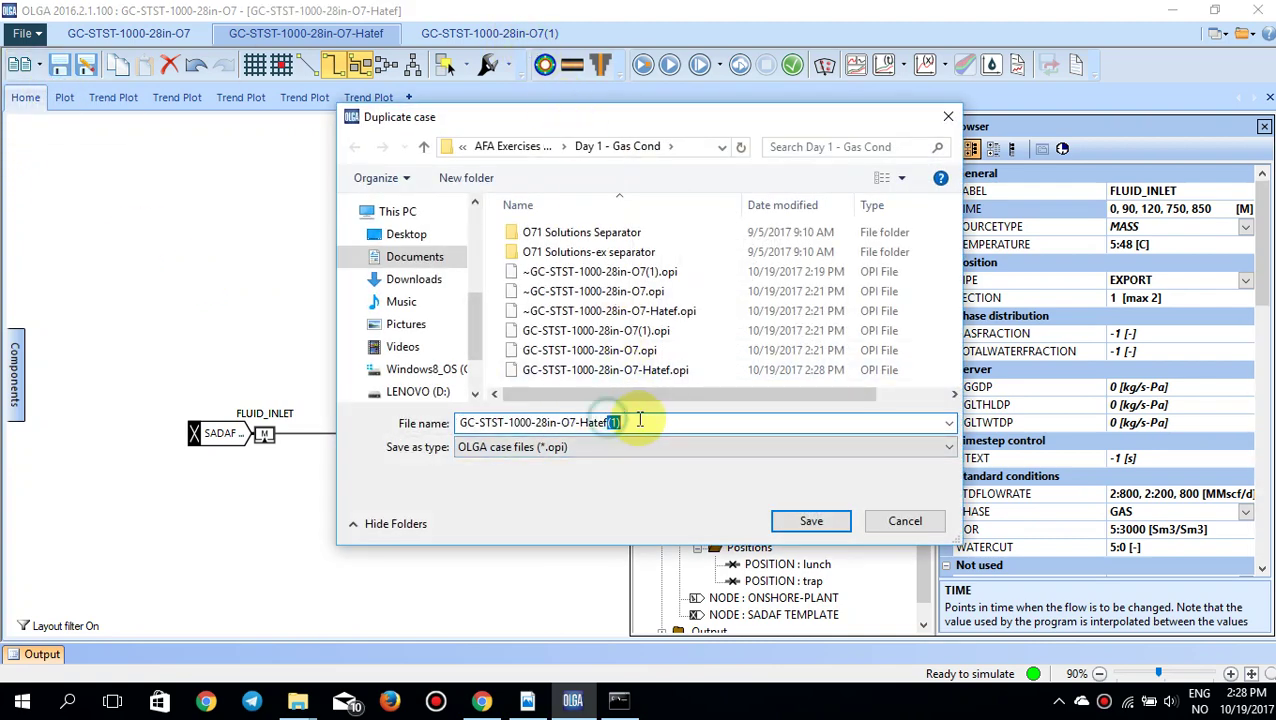
key("BackSpace")
key("BackSpace")
key("BackSpace")
type("2")
key("Return")
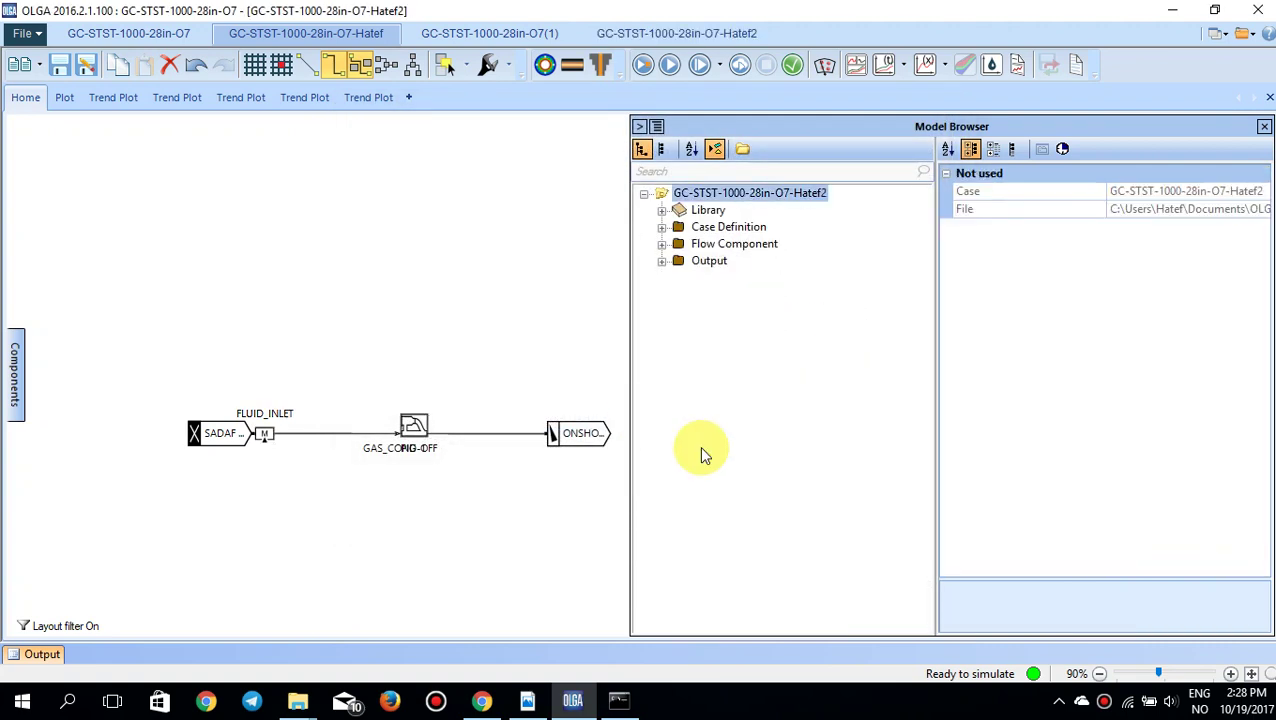
Step: Select FLUID_INLET, keep its flow-rate unit as MMscf/d, and open its time-series table
left_click(400, 428)
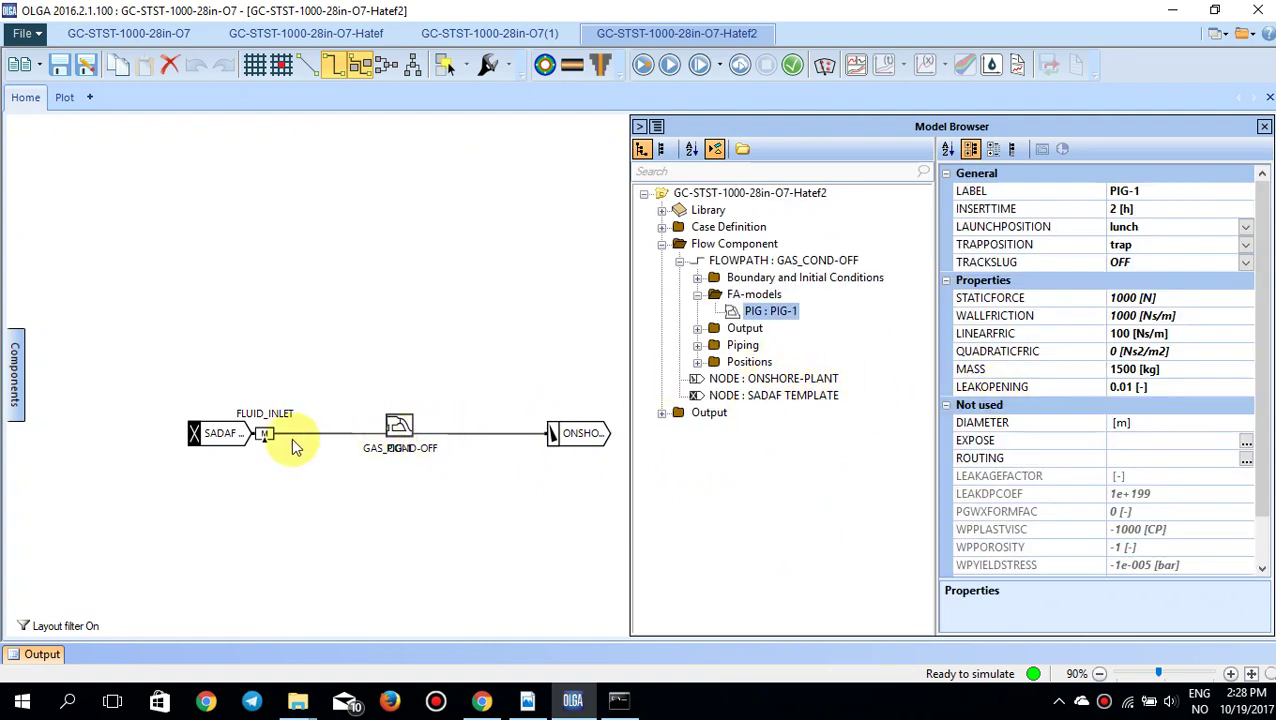
left_click(248, 436)
left_click(267, 432)
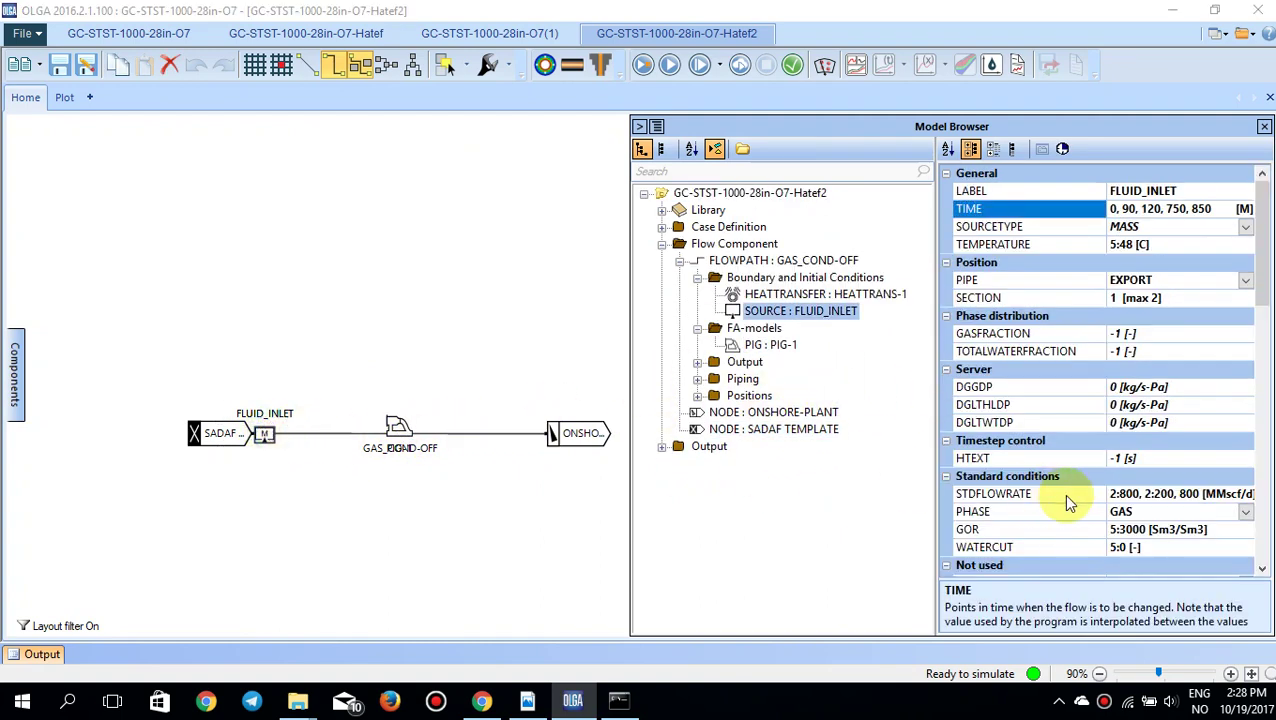
double_click(1120, 494)
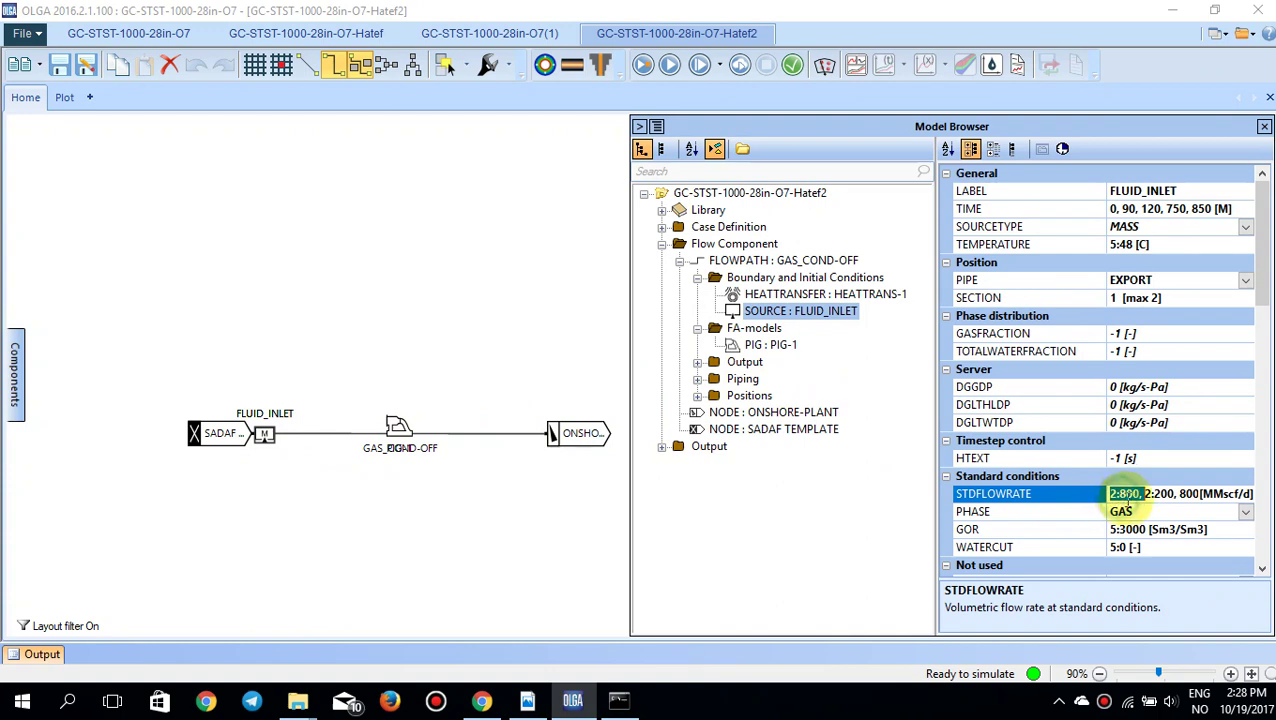
left_click(1198, 493)
left_click(1198, 493)
left_click(1176, 493)
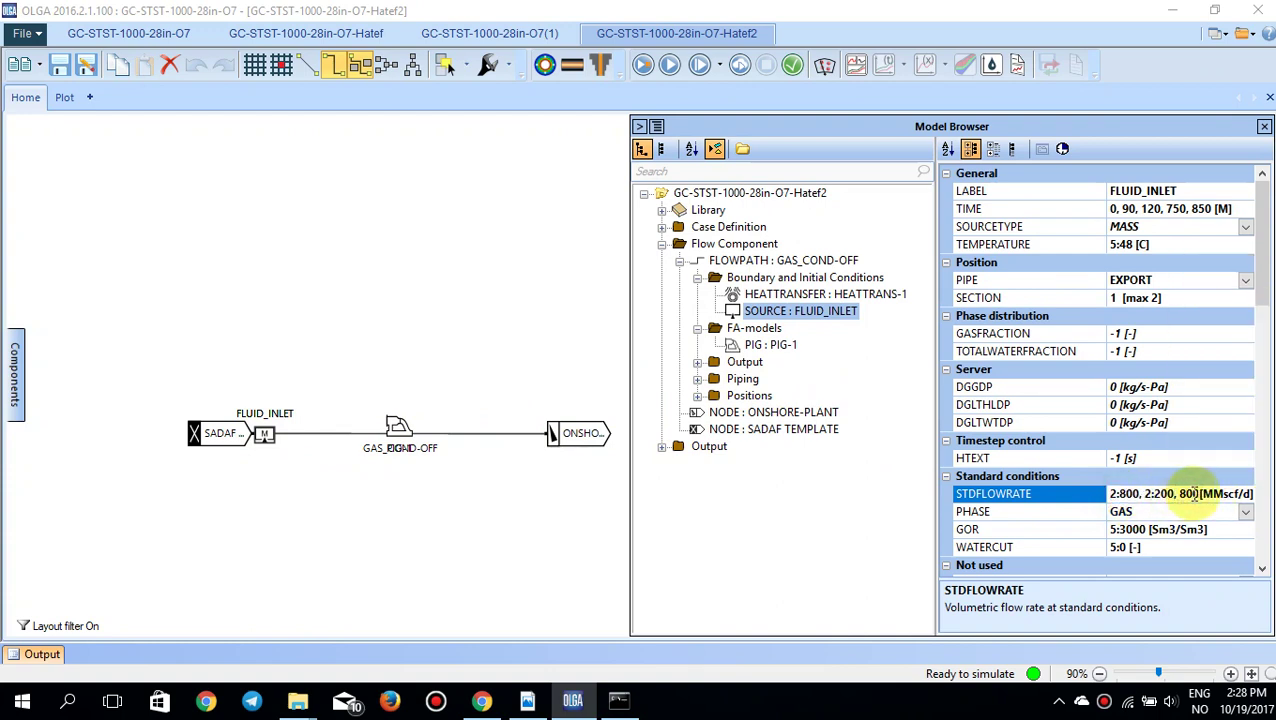
left_click(1195, 493)
left_click(1130, 493)
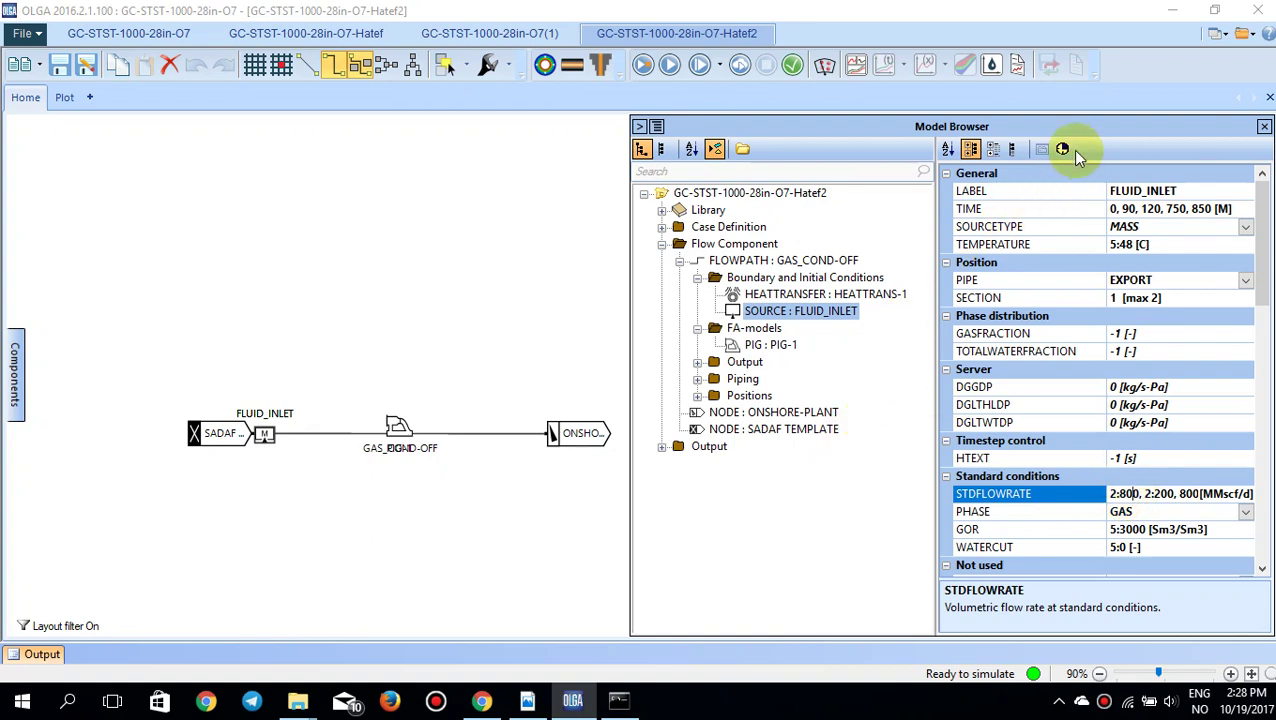
left_click(1062, 149)
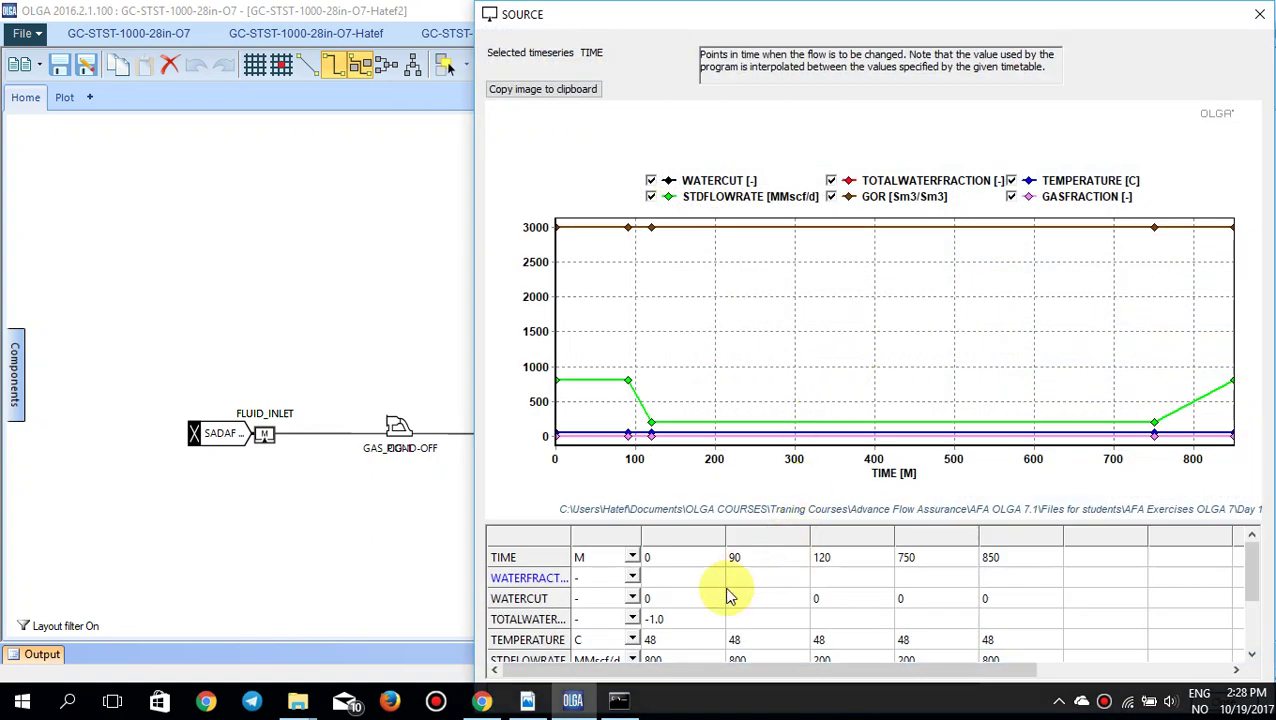
Step: Change each STDFLOWRATE cell from 800 to 200 MMscf/d, then close the time-series window
scroll(703, 610, "down", 1)
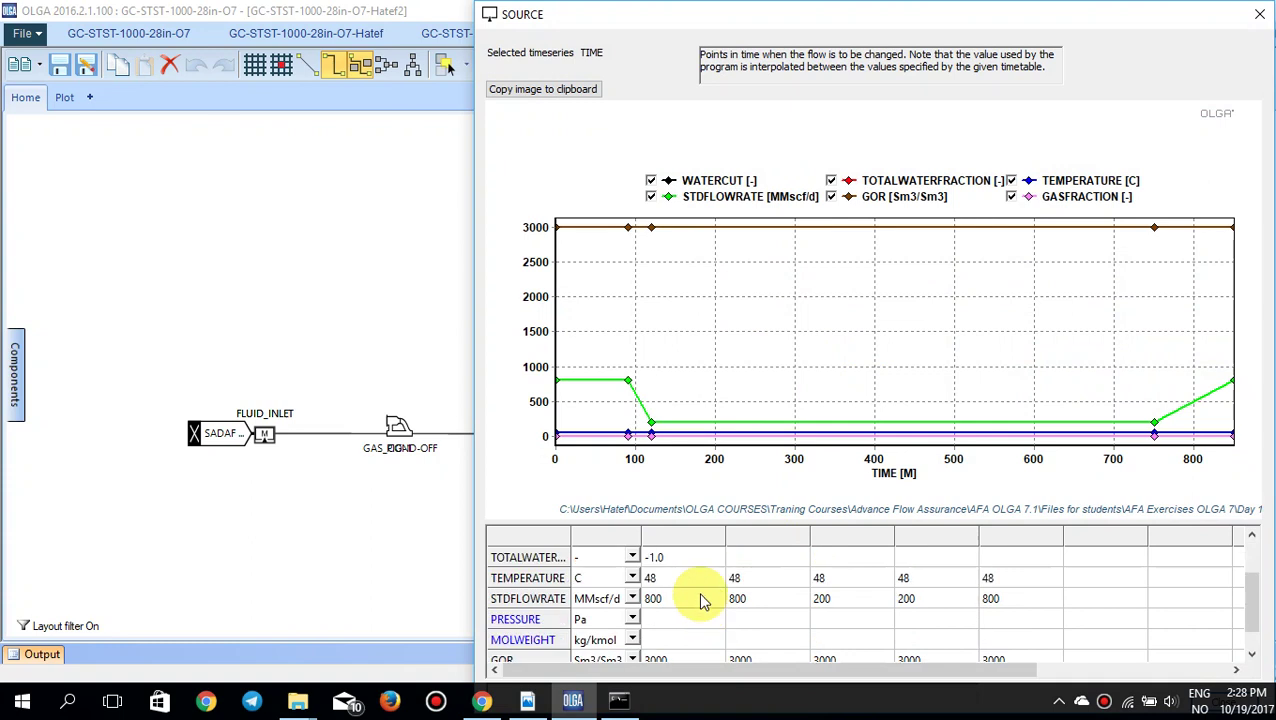
double_click(700, 600)
key("BackSpace")
key("BackSpace")
key("BackSpace")
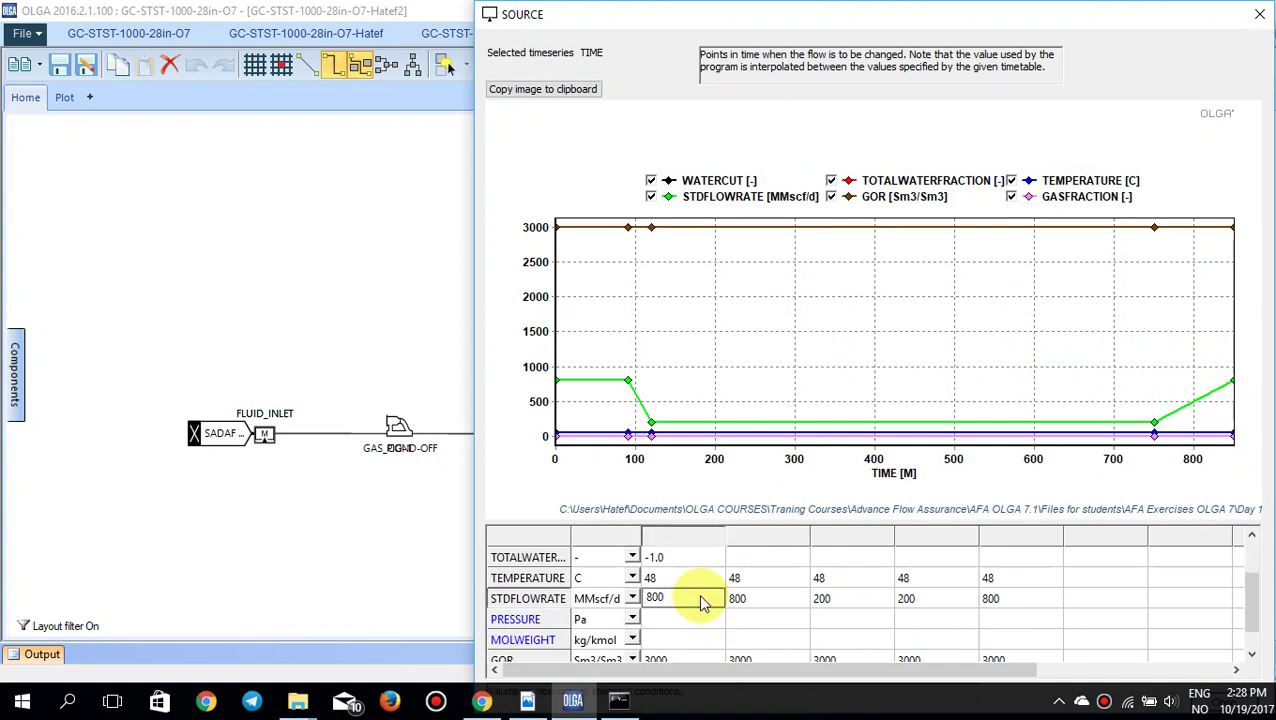
type("200")
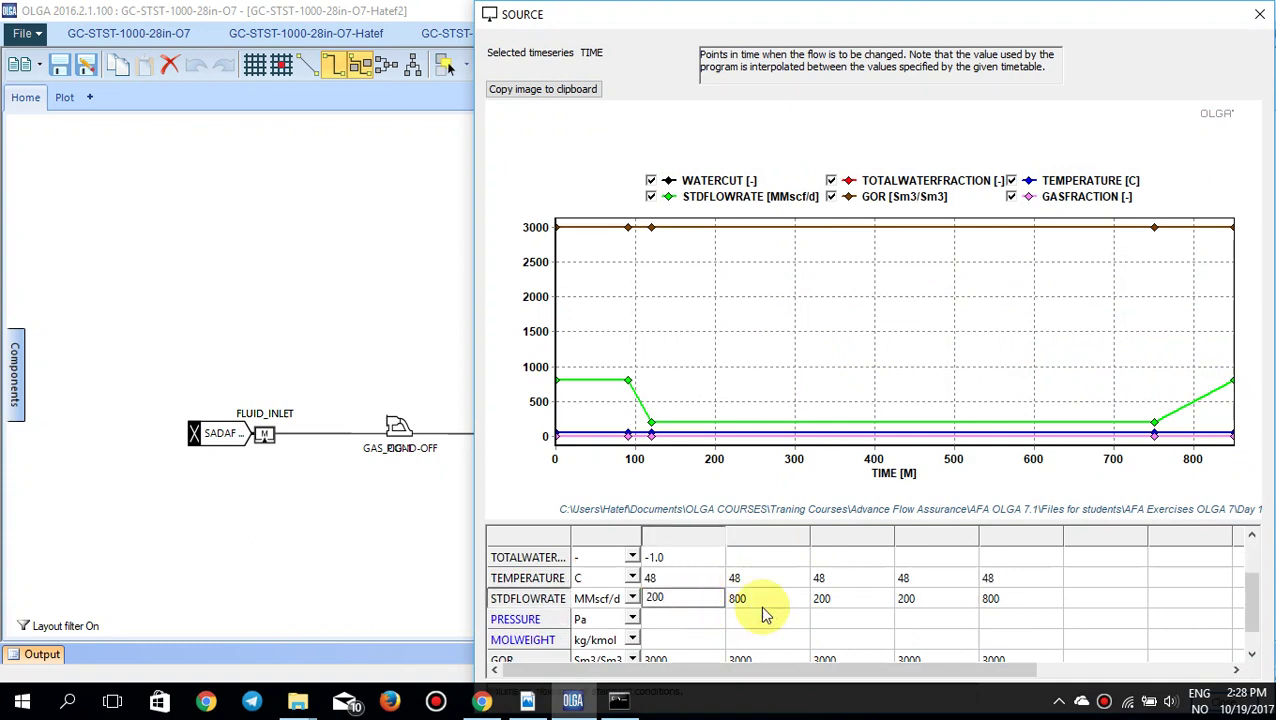
left_click(779, 600)
key("BackSpace")
key("BackSpace")
key("BackSpace")
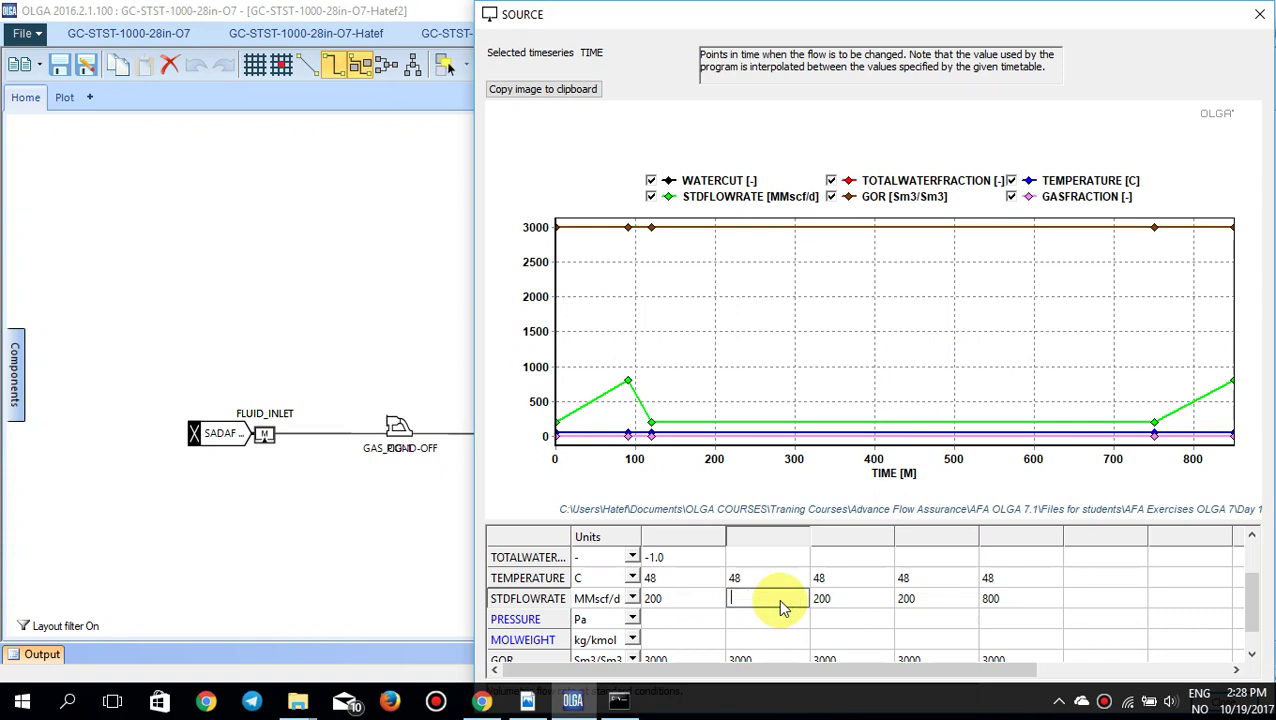
type("200")
left_click(818, 602)
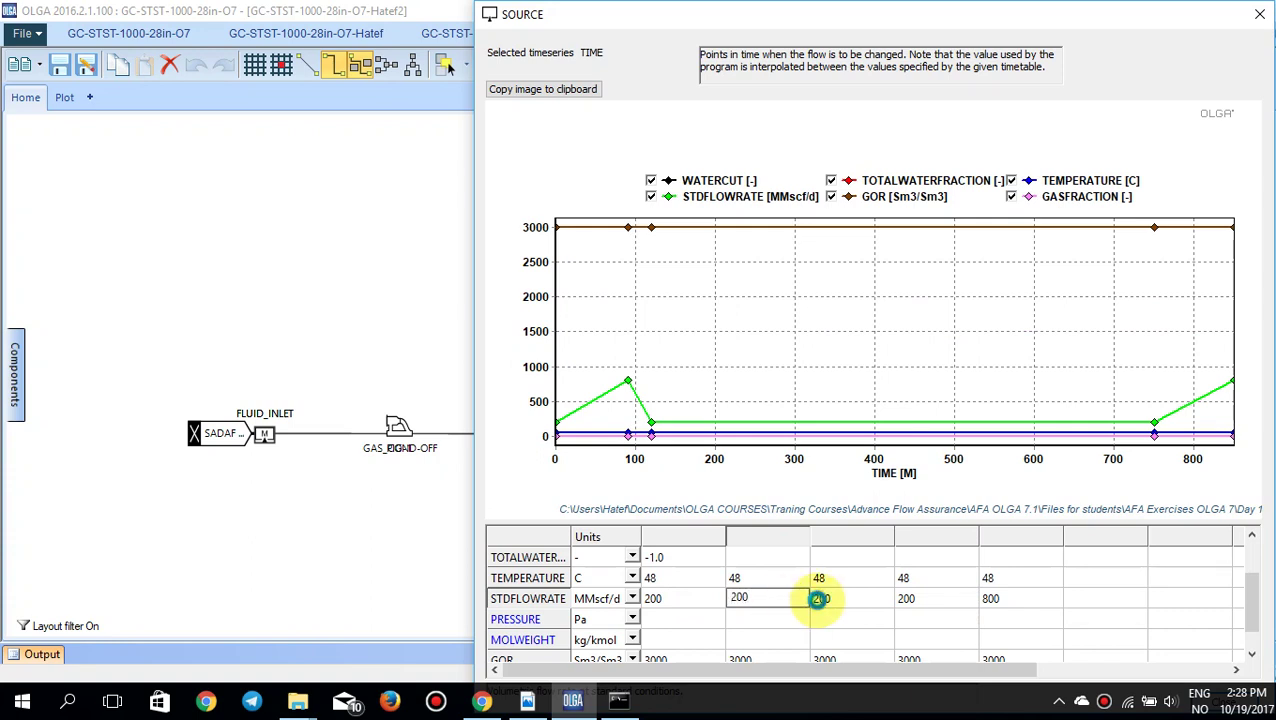
left_click(920, 605)
left_click(995, 606)
left_click(997, 606)
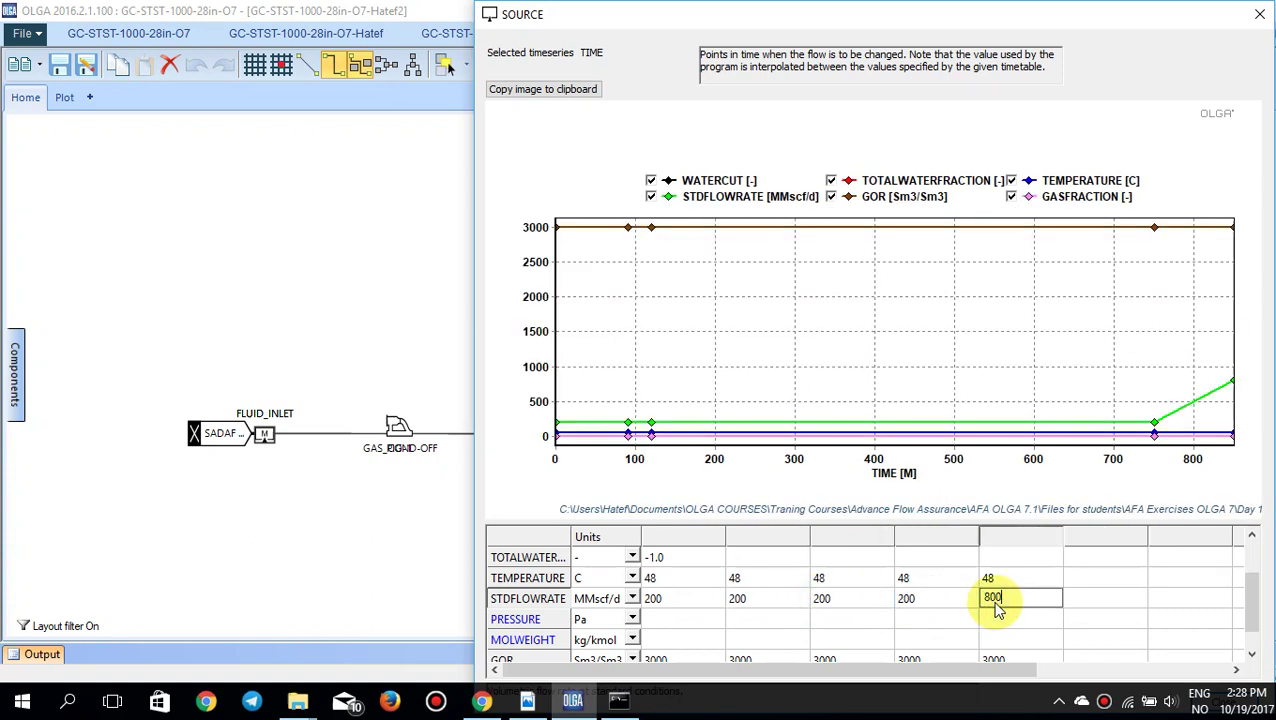
key("BackSpace")
key("BackSpace")
key("BackSpace")
type("200")
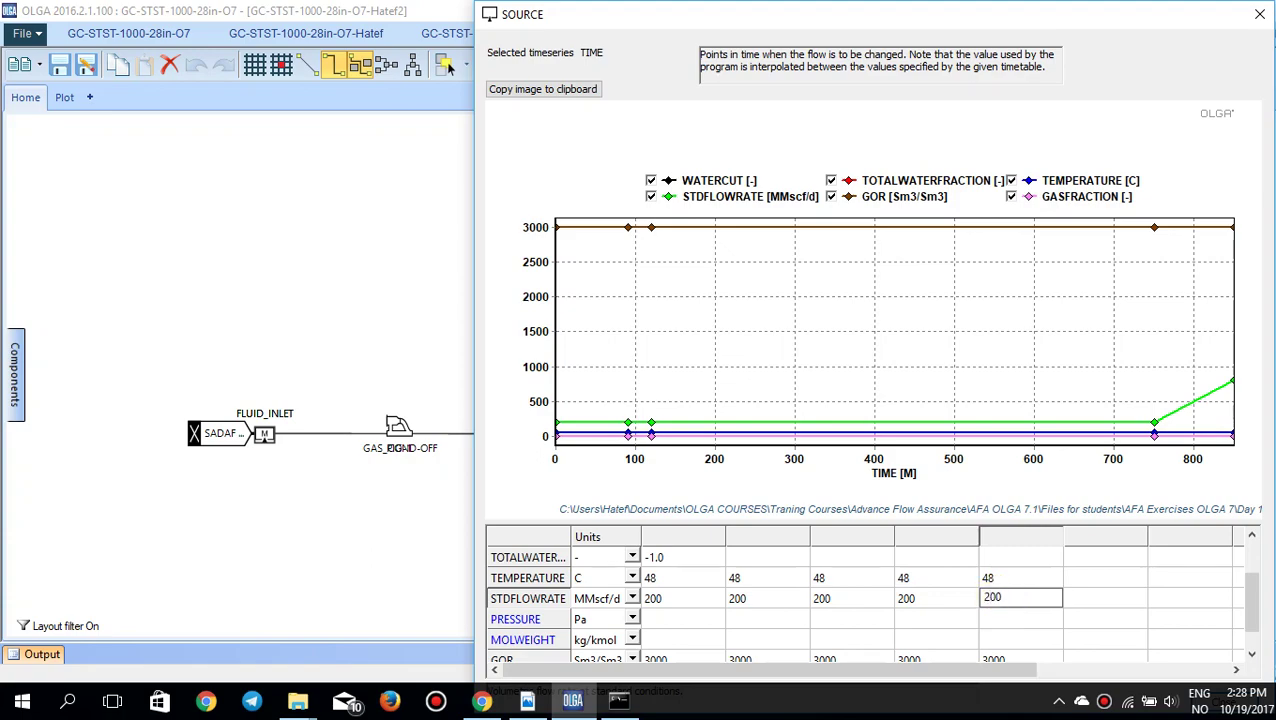
left_click_drag(886, 20, 737, 34)
left_click(1093, 16)
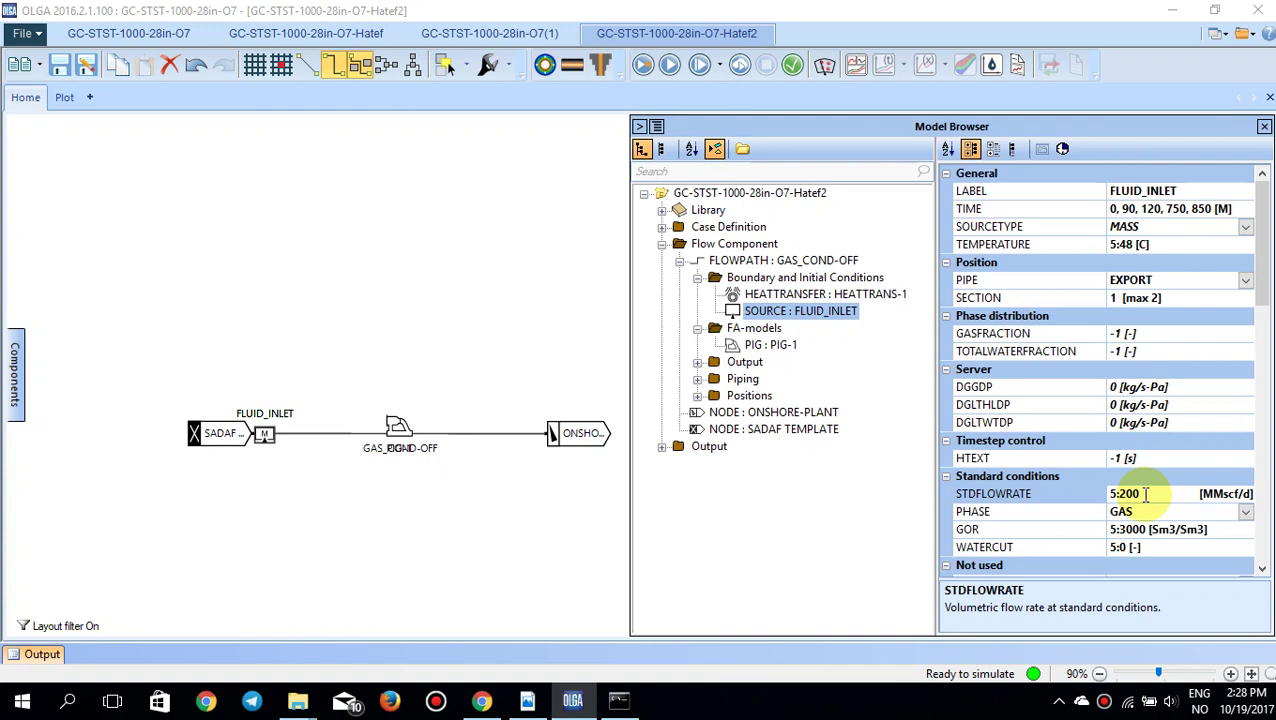
Step: Check integration settings, then confirm TRENDDATA[4] trends UPIG, UPIG_AVRG, ZPIG and ZZPIG
left_click(662, 227)
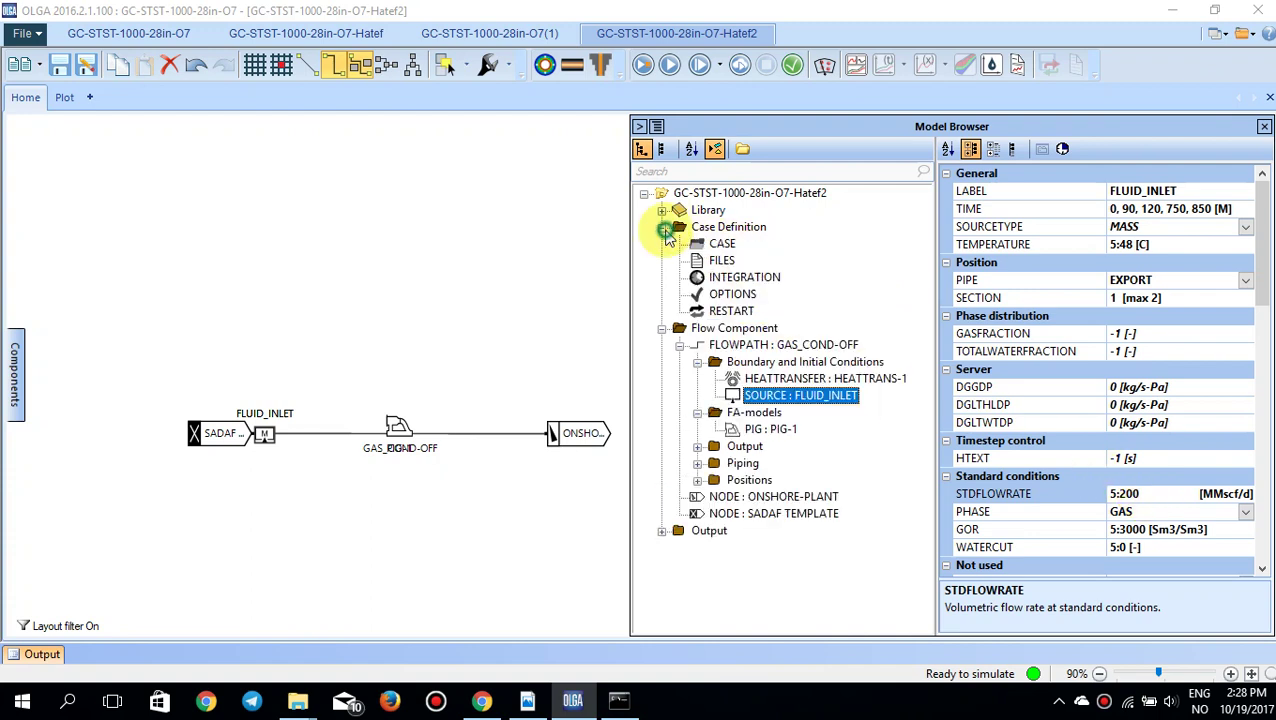
left_click(726, 281)
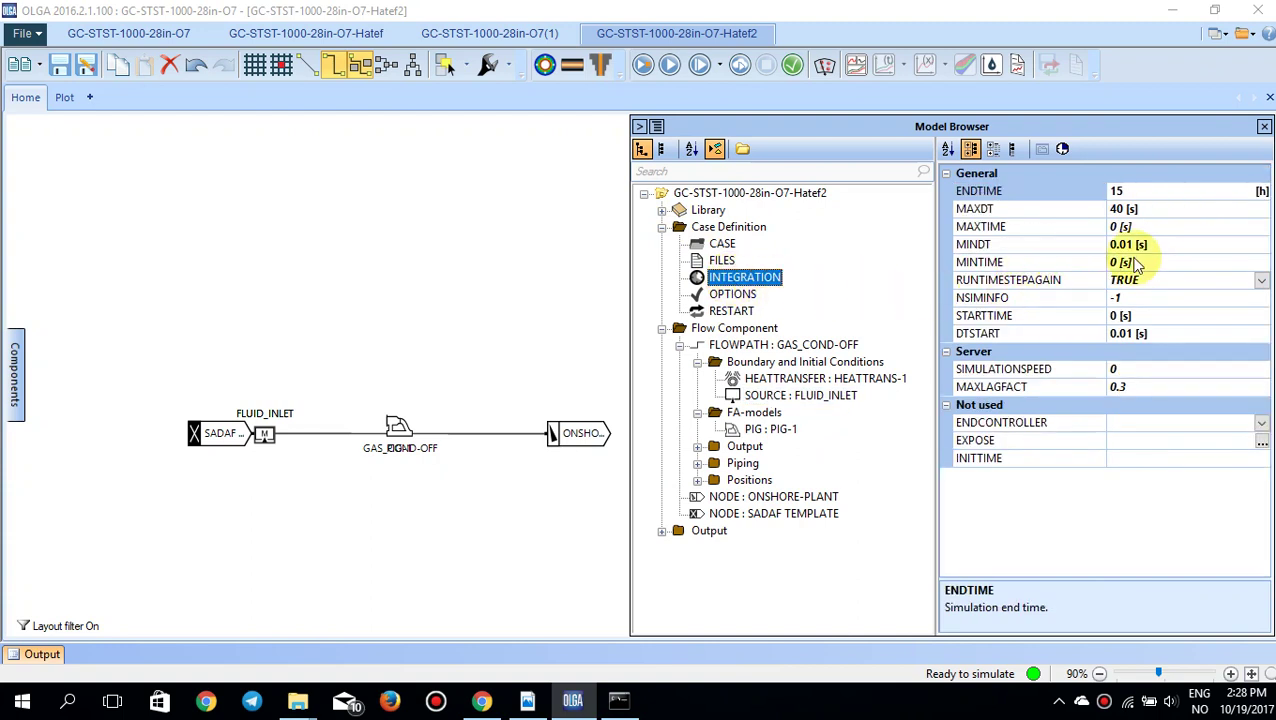
left_click(697, 446)
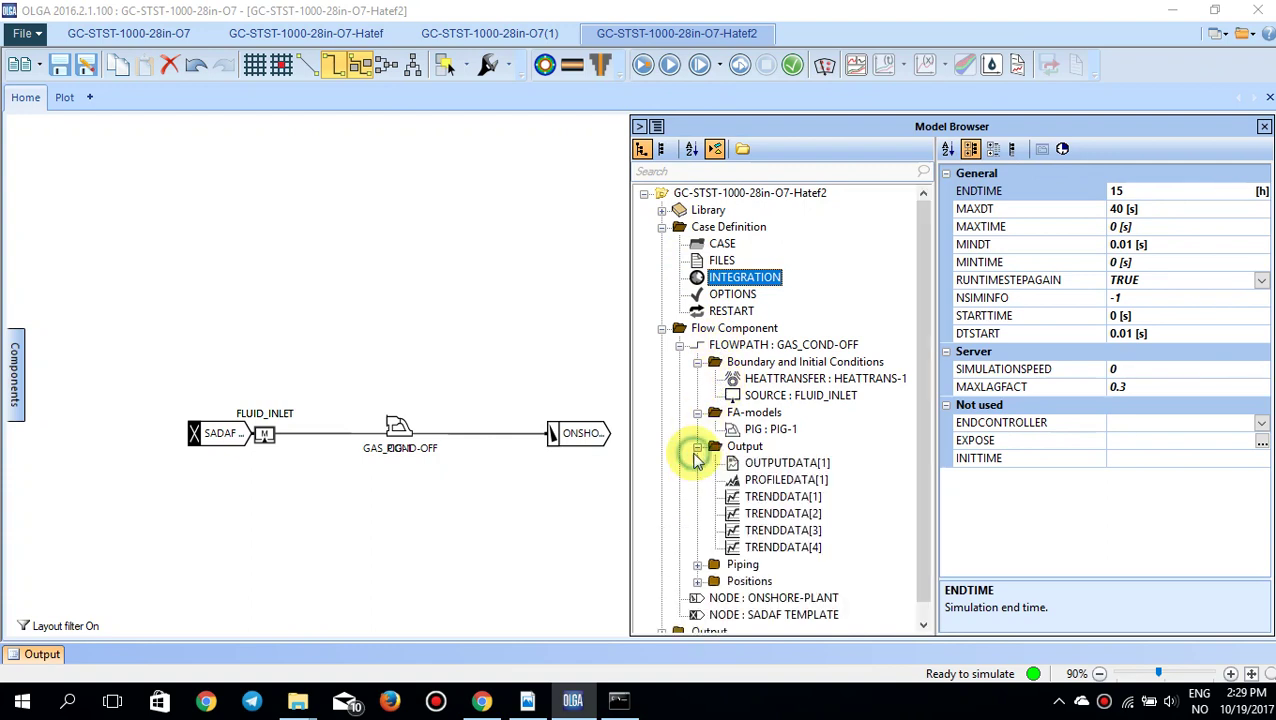
left_click(770, 548)
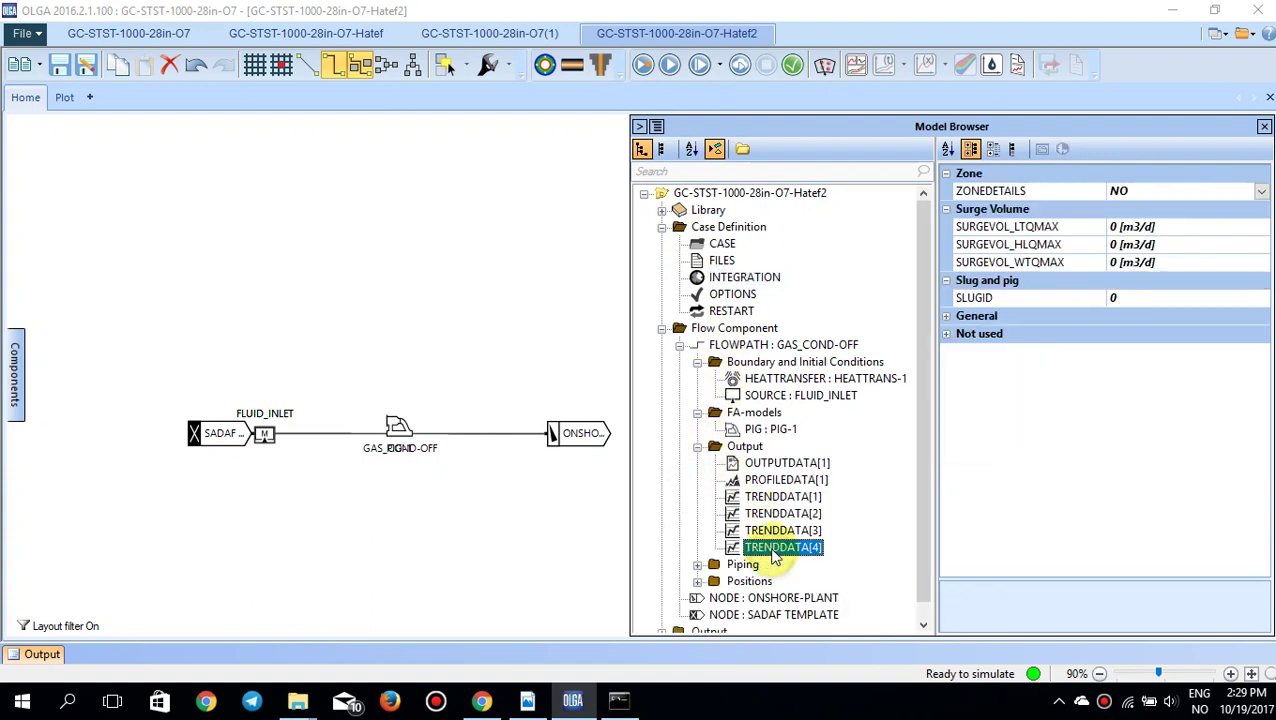
left_click(946, 316)
left_click(1263, 334)
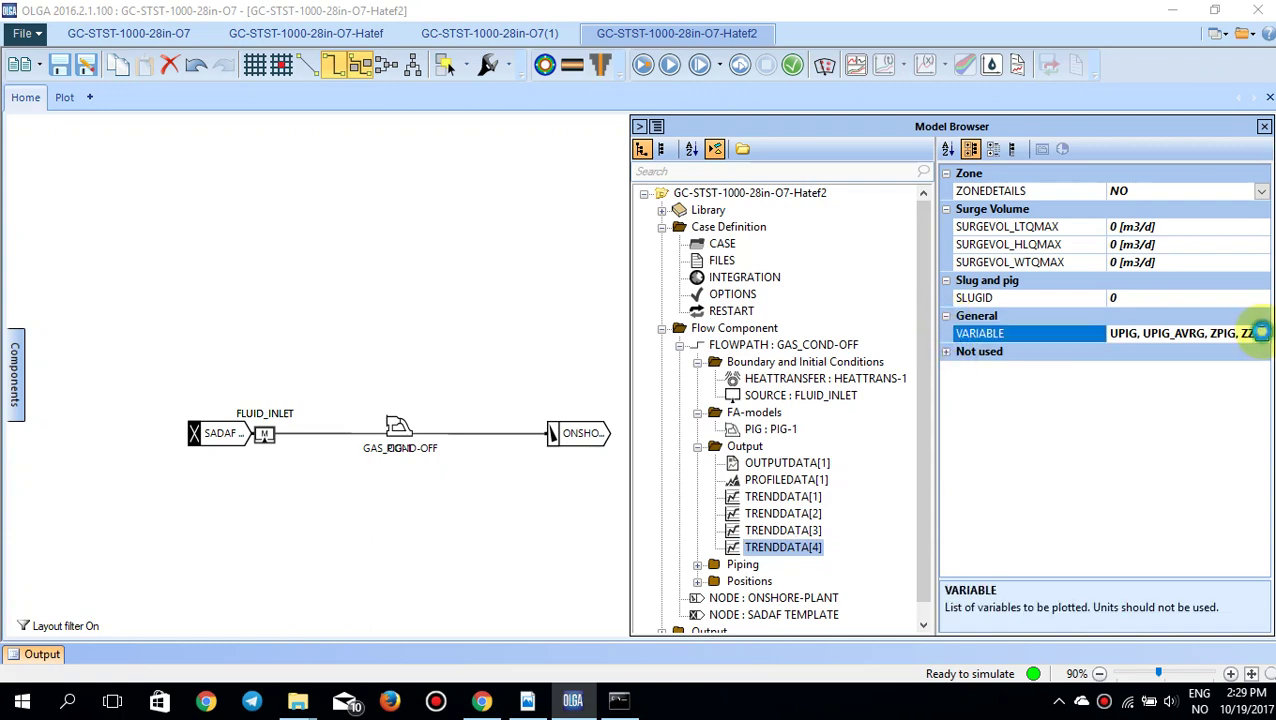
left_click(737, 262)
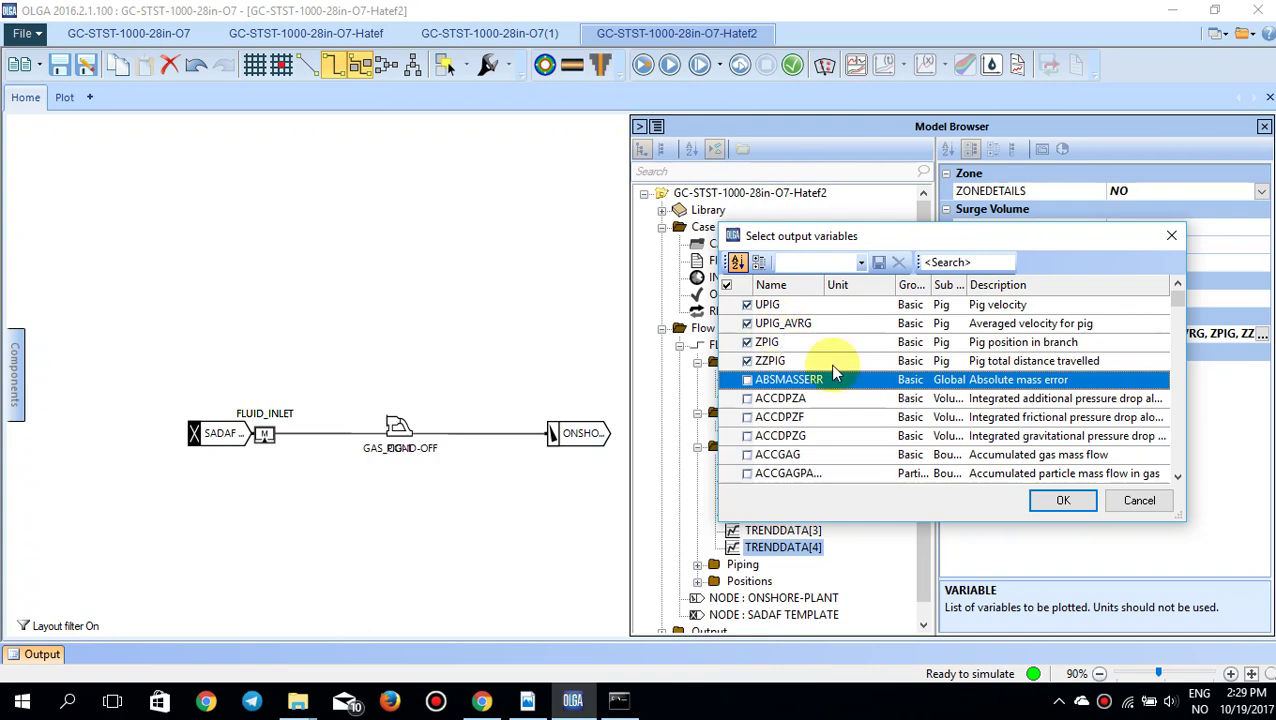
left_click(1062, 502)
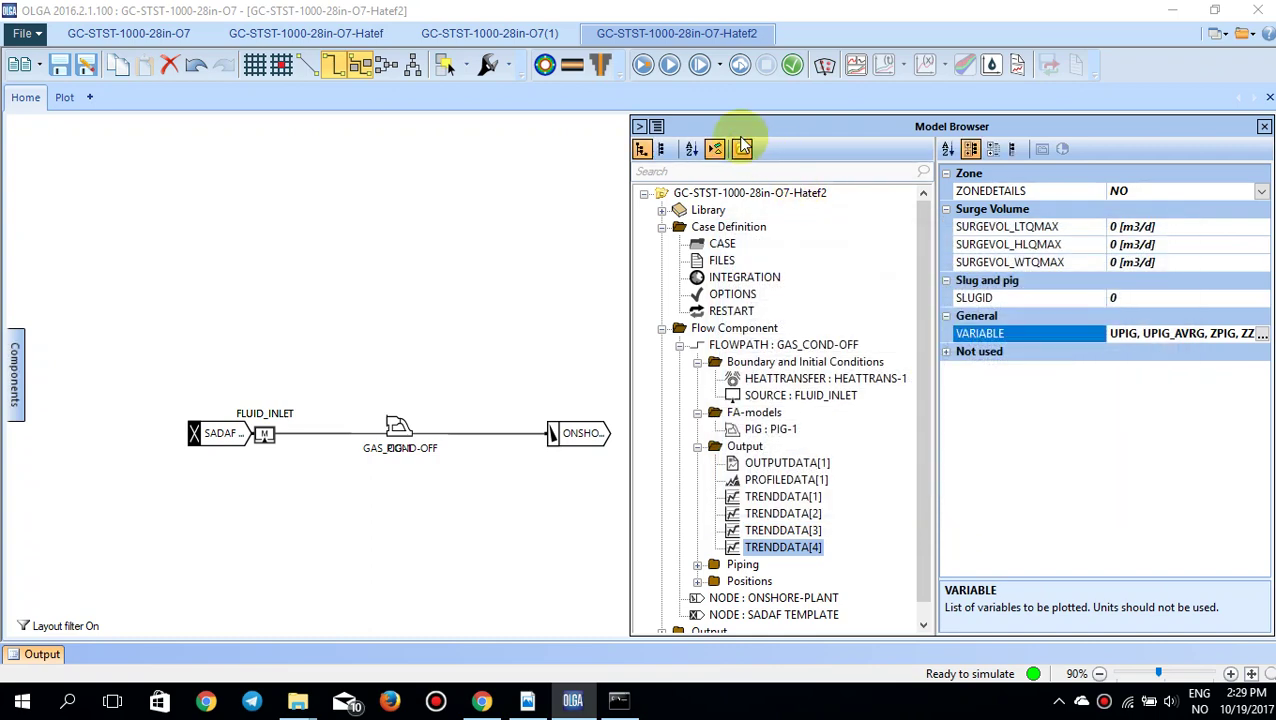
Step: Run the Hatef2 case and plot PIG-1's total distance travelled, ZZPIG, against time
left_click(655, 77)
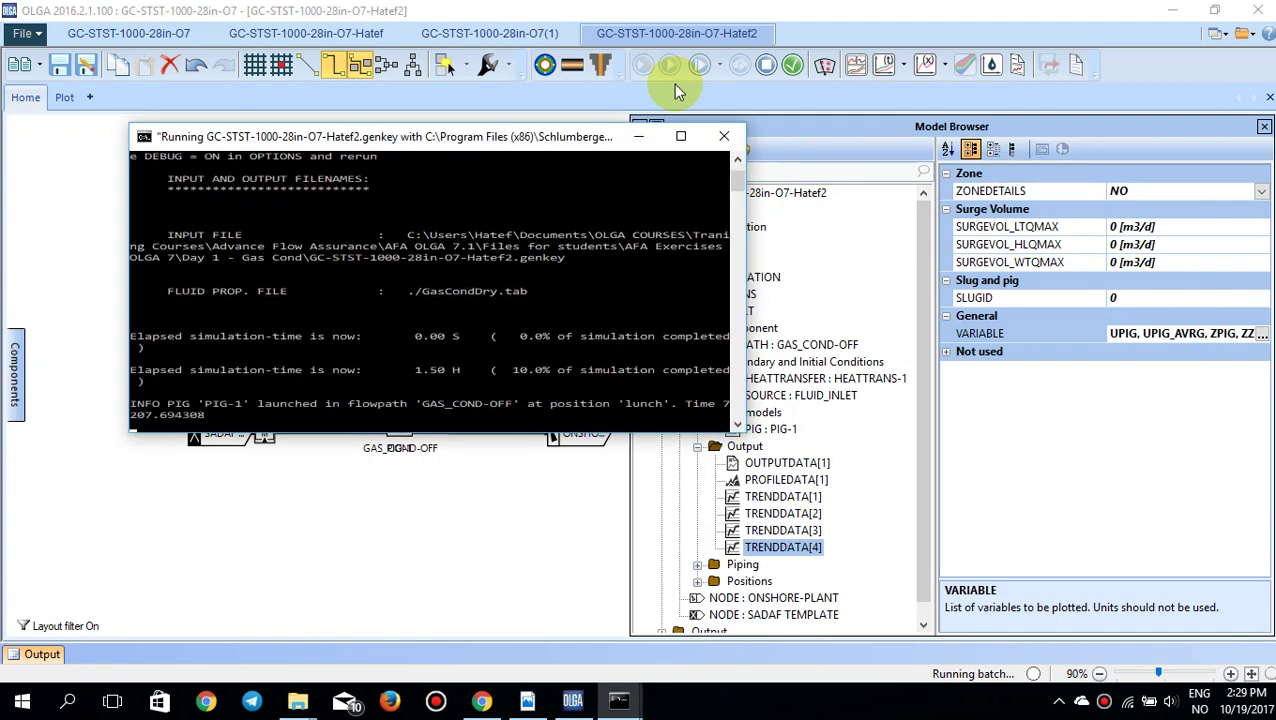
left_click(886, 64)
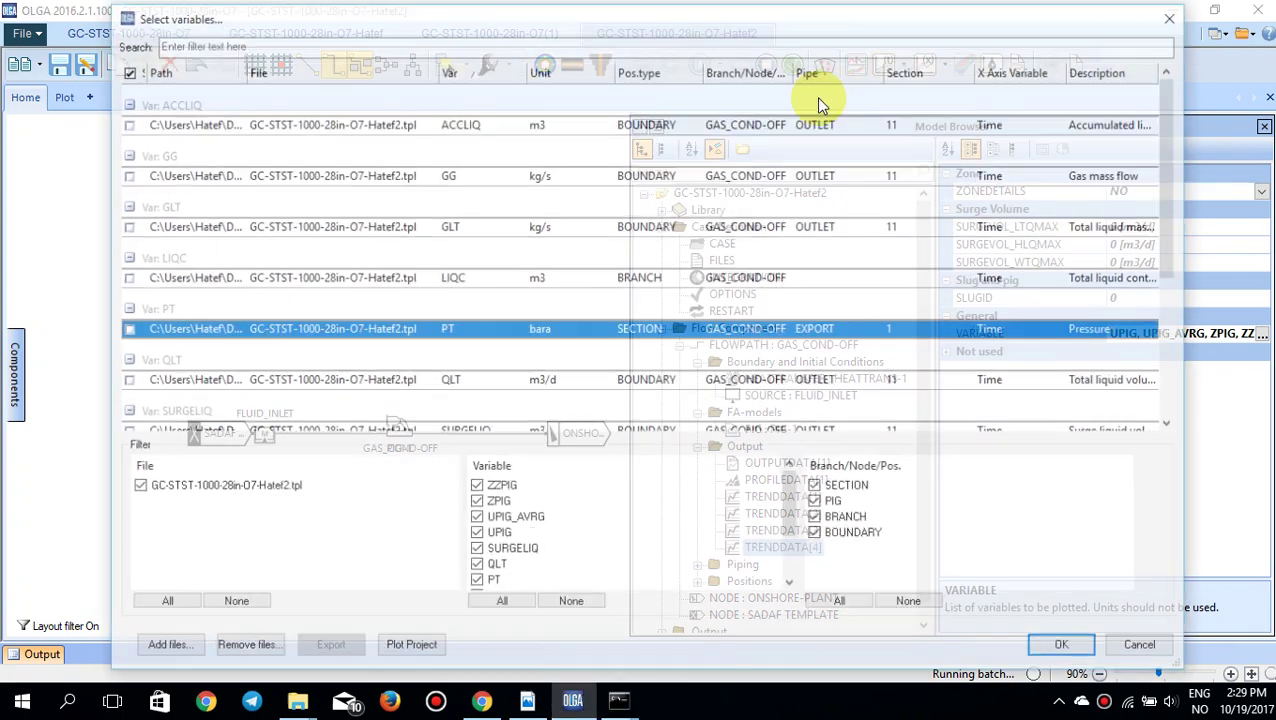
left_click(783, 45)
type("zzpig")
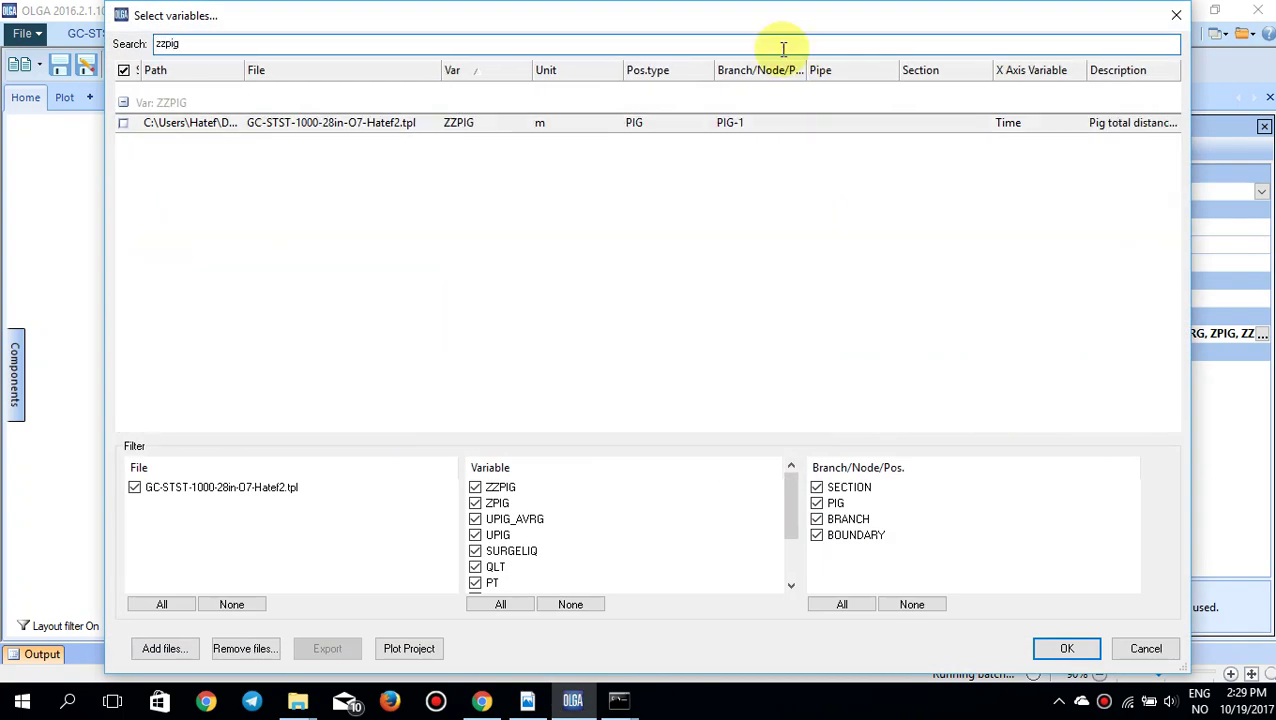
left_click(124, 122)
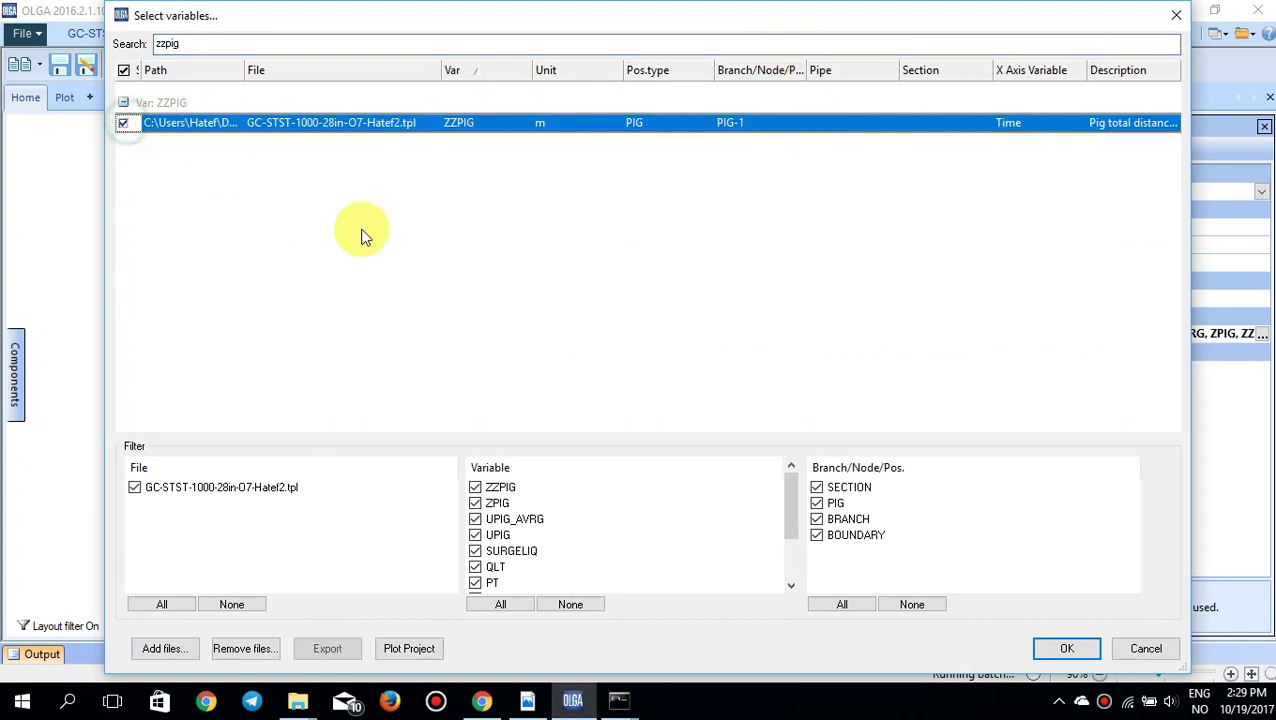
left_click(1067, 648)
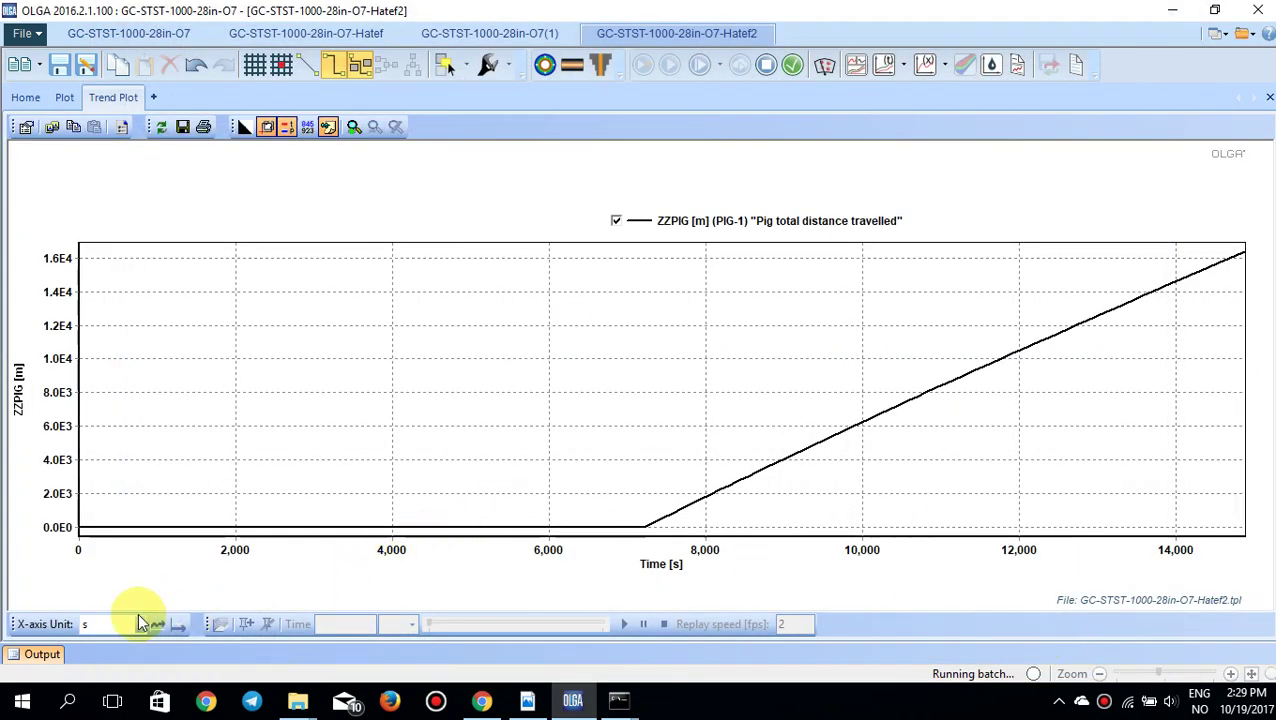
Step: Switch the ZZPIG plot's time axis to hours, refresh for the full run, and return to the Hatef case
left_click(138, 623)
left_click(88, 591)
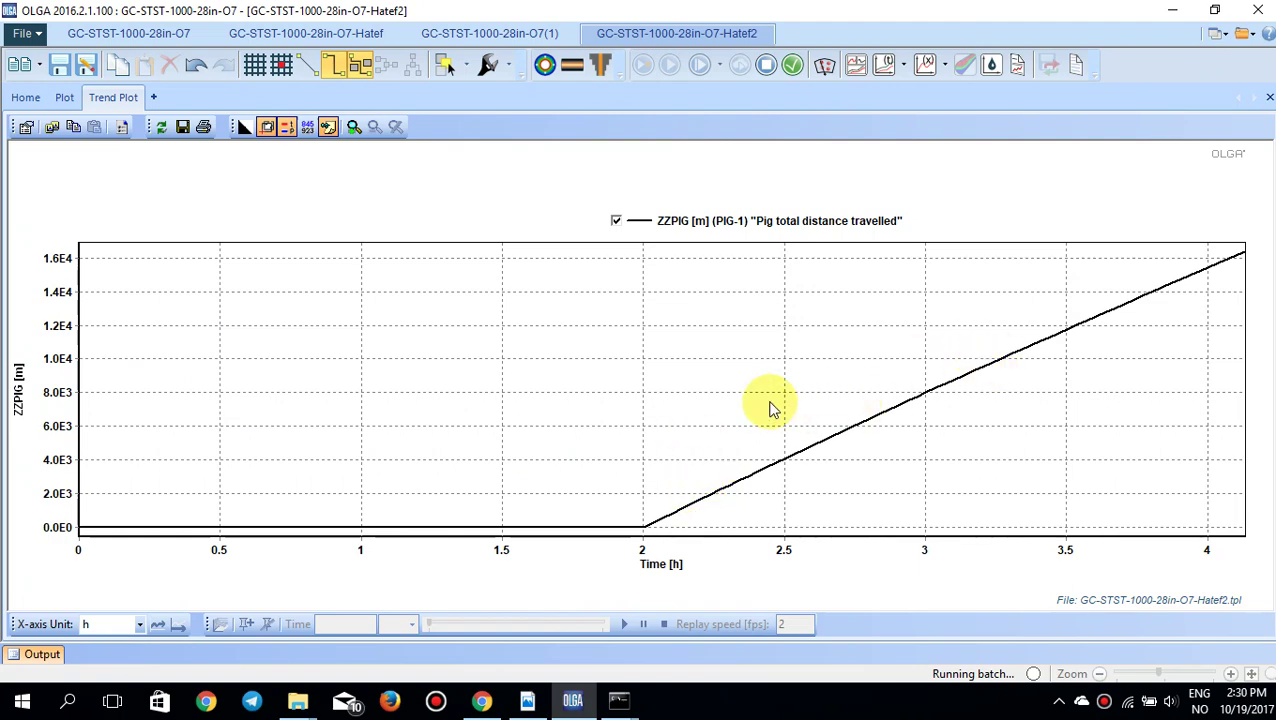
left_click(161, 128)
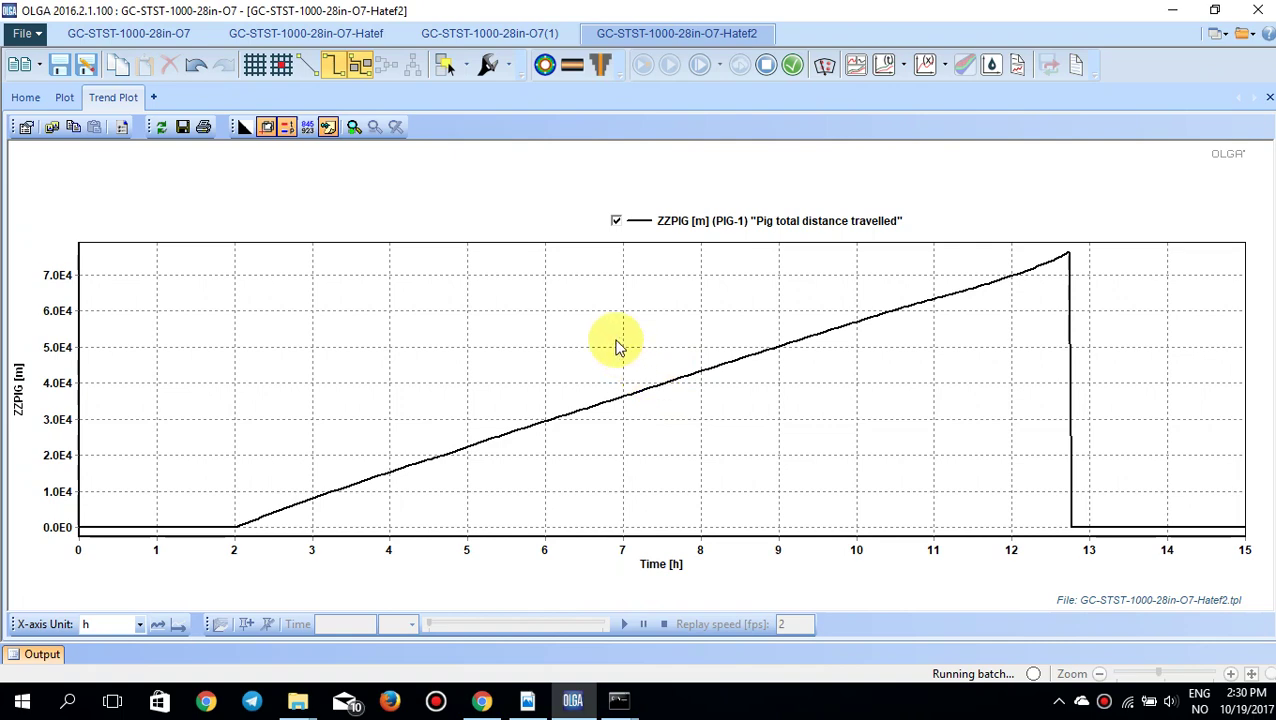
left_click(364, 38)
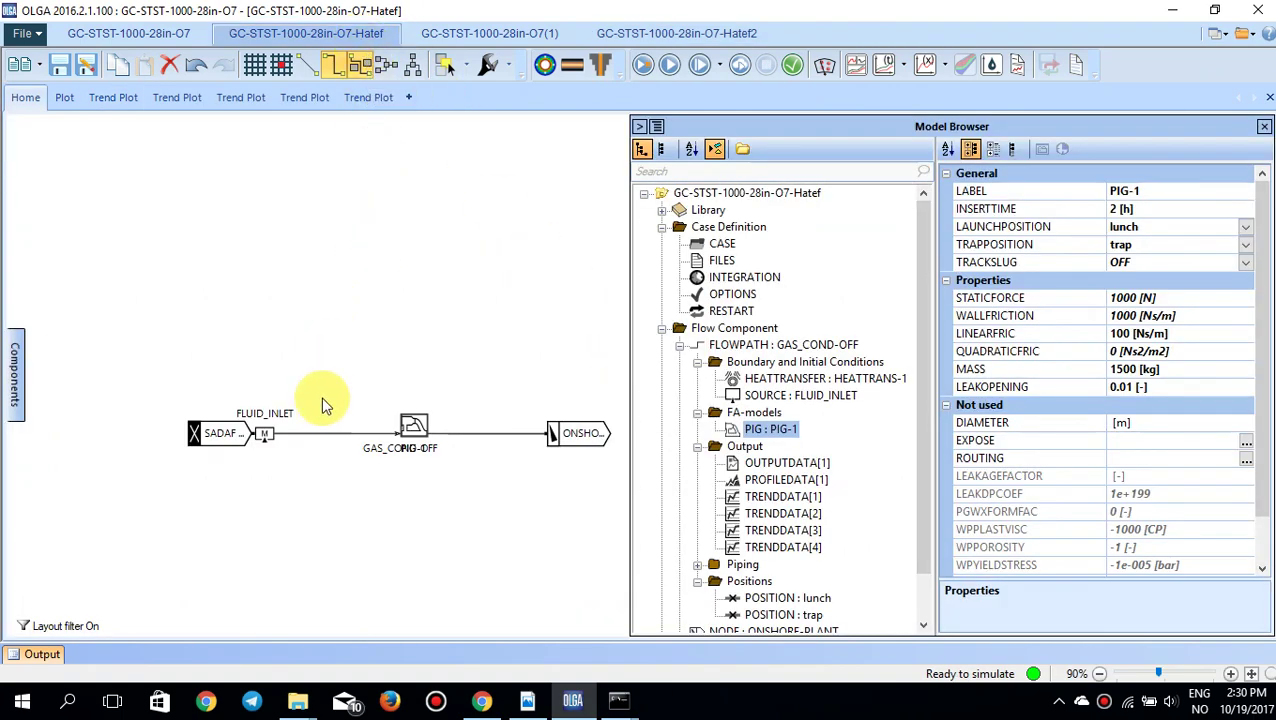
Step: Open the Hatef case's FLUID_INLET time-series editor showing the 2:800, 2:200, 800 MMscf/d schedule
left_click(265, 432)
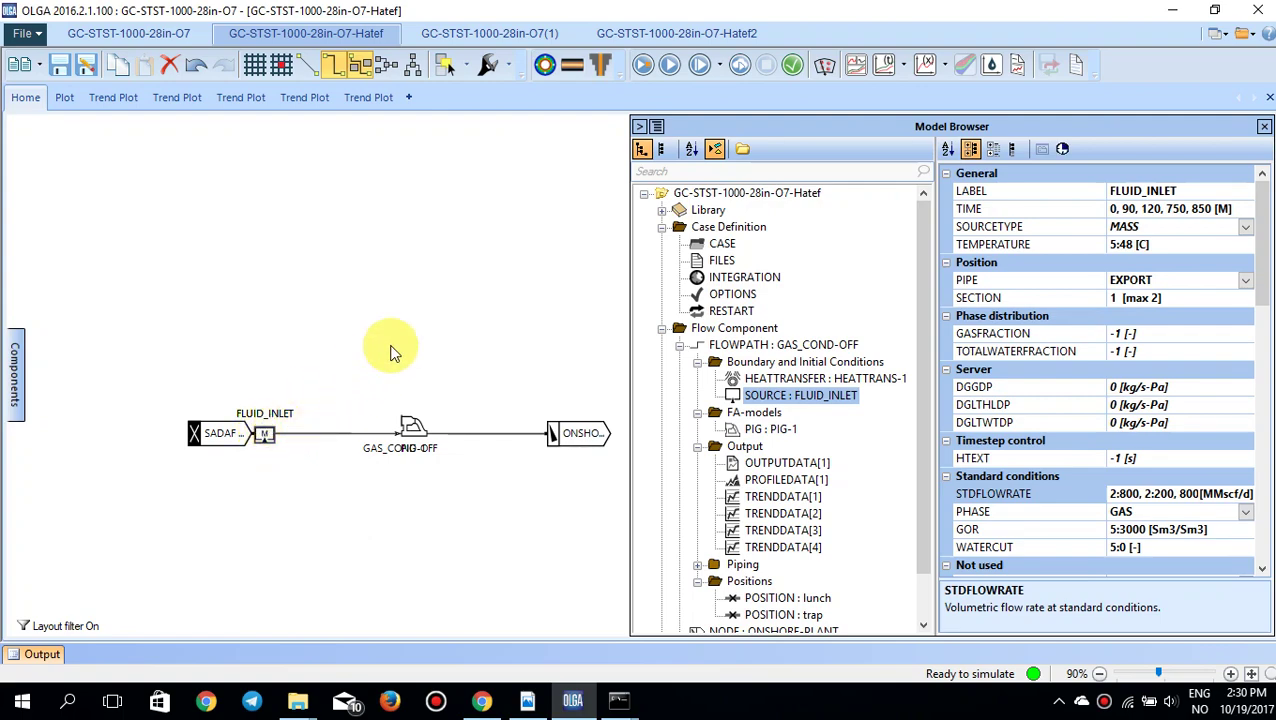
left_click(1062, 149)
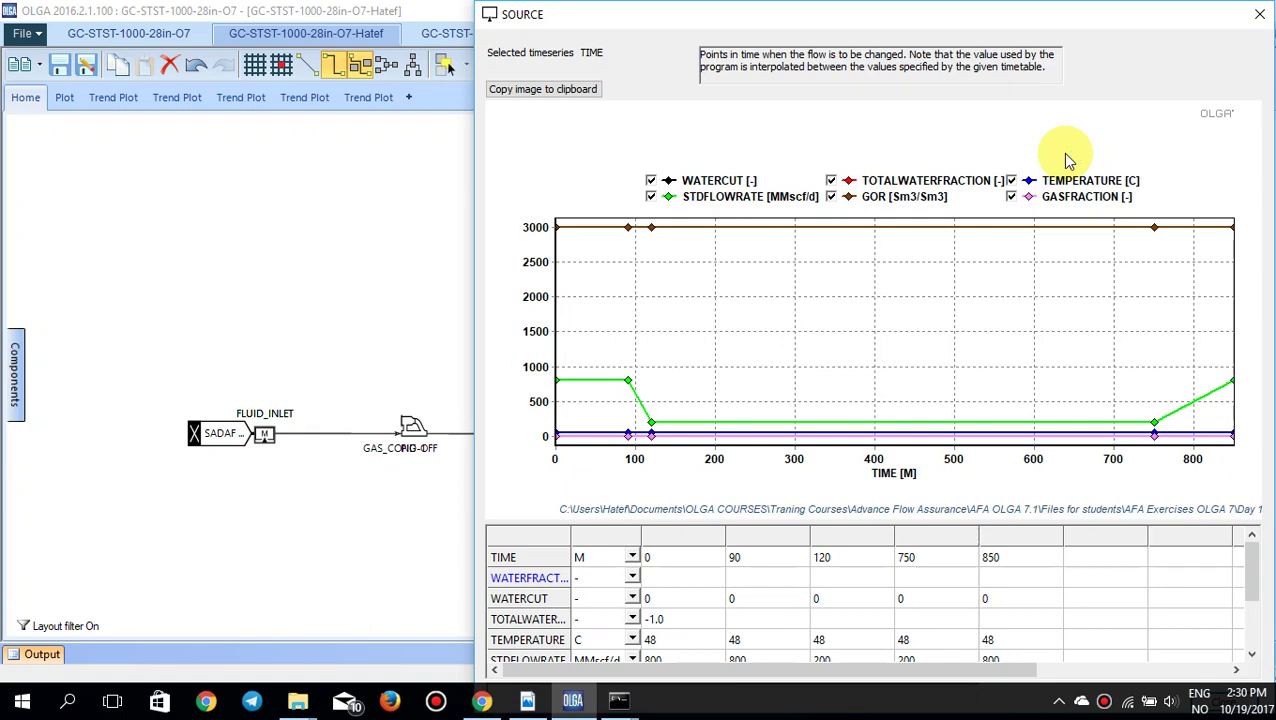
Step: Switch FLUID_INLET's TIME unit from M to h, so points read 0, 1.5, 2, 12.5, 14.1667 h
left_click_drag(955, 14, 878, 14)
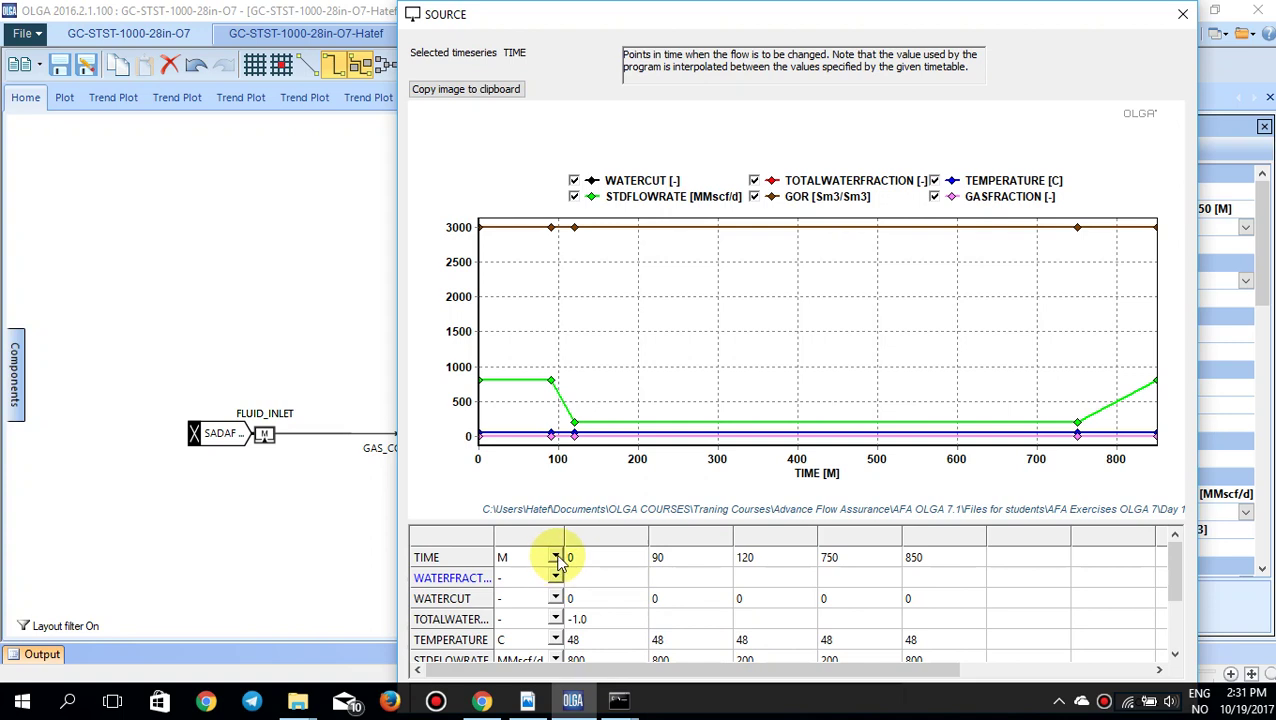
left_click(557, 558)
left_click(557, 561)
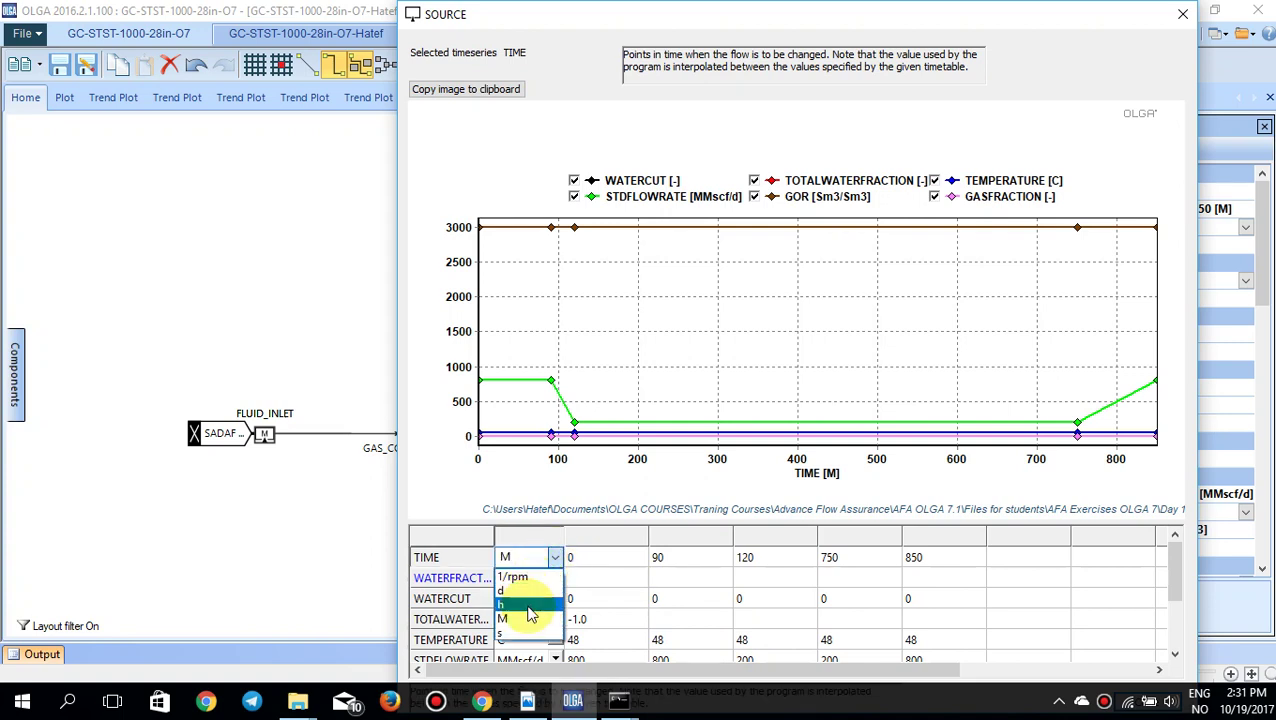
left_click(527, 600)
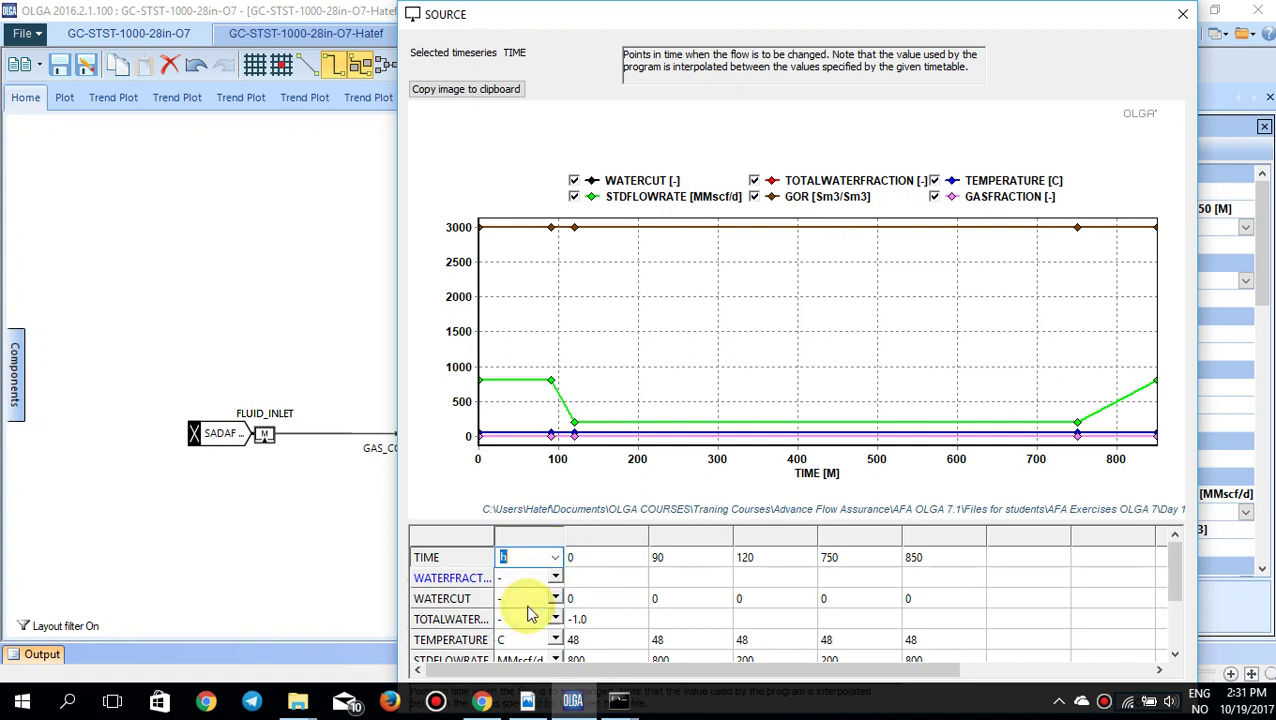
left_click(810, 558)
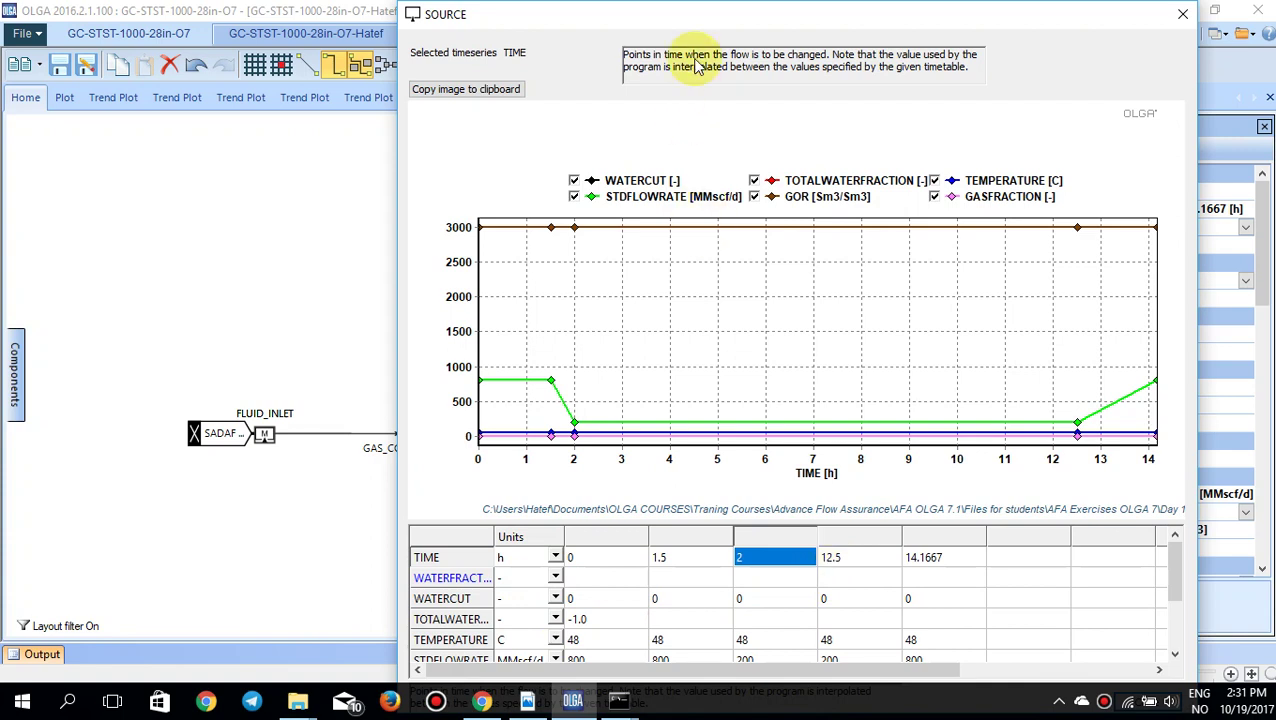
Step: Enlarge and reposition the time-series editor to review the chart, then close it
left_click_drag(735, 3, 735, 7)
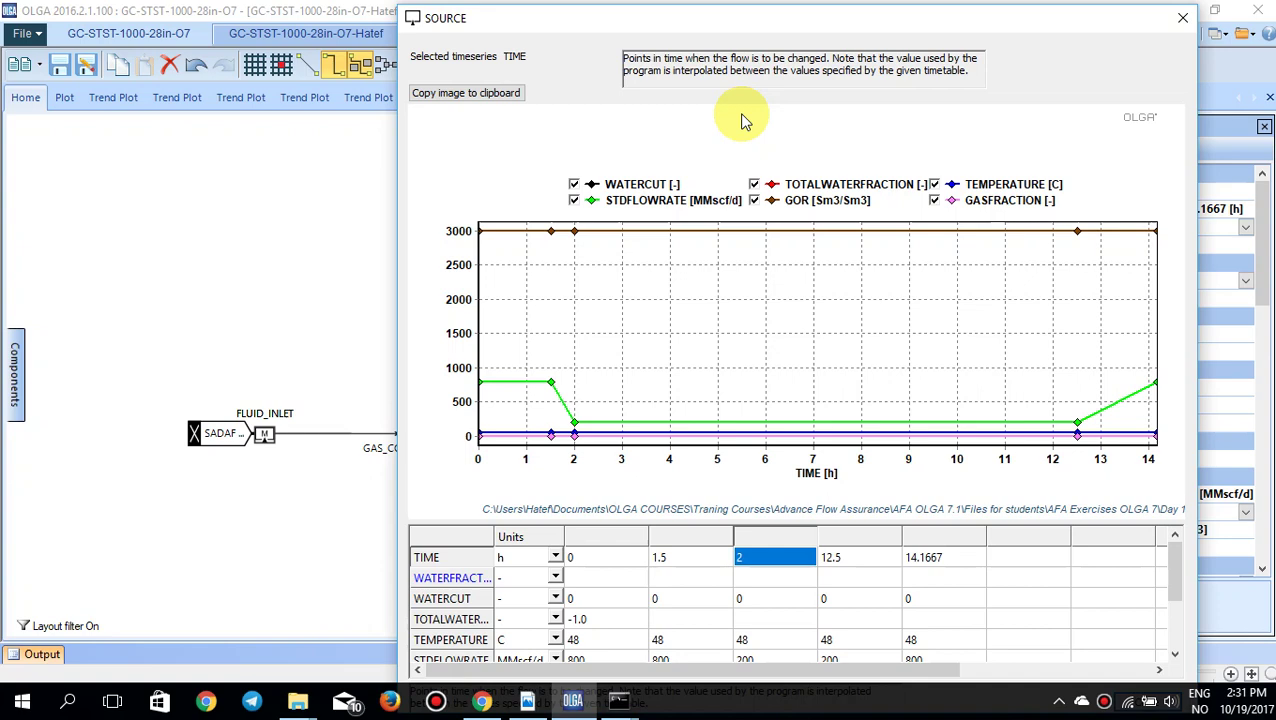
double_click(762, 8)
left_click_drag(762, 20, 762, 24)
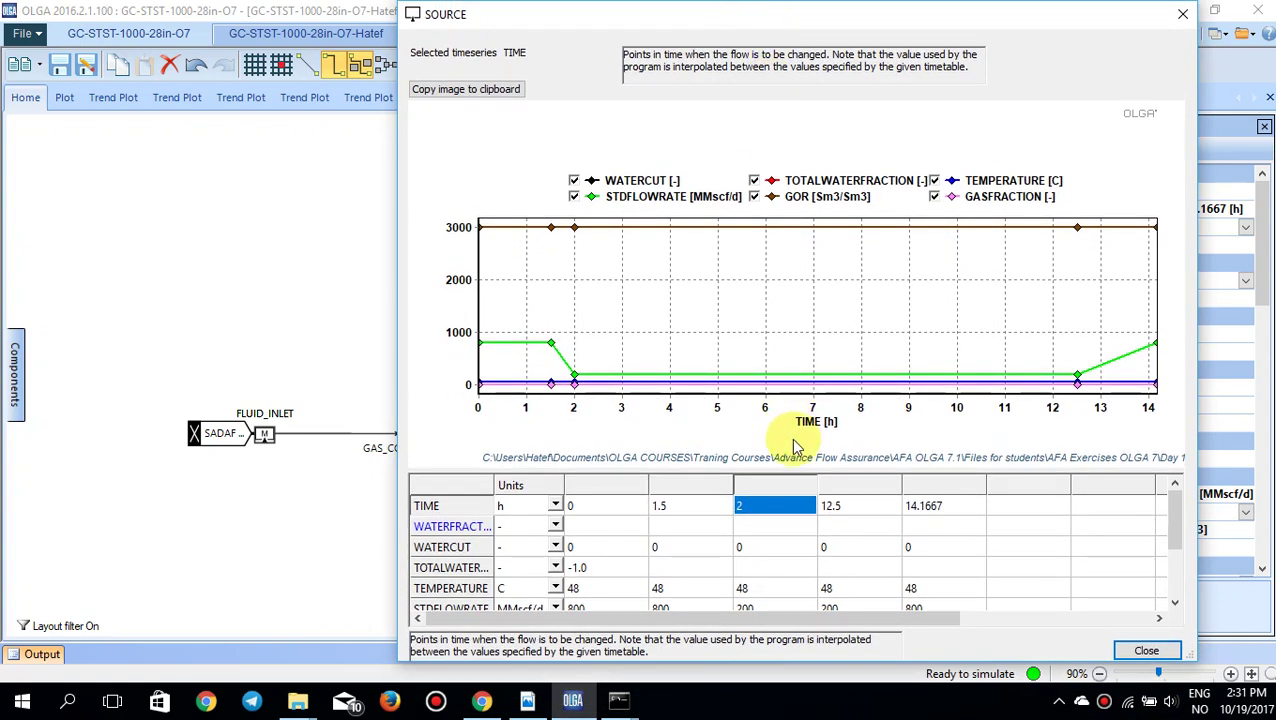
left_click(1176, 604)
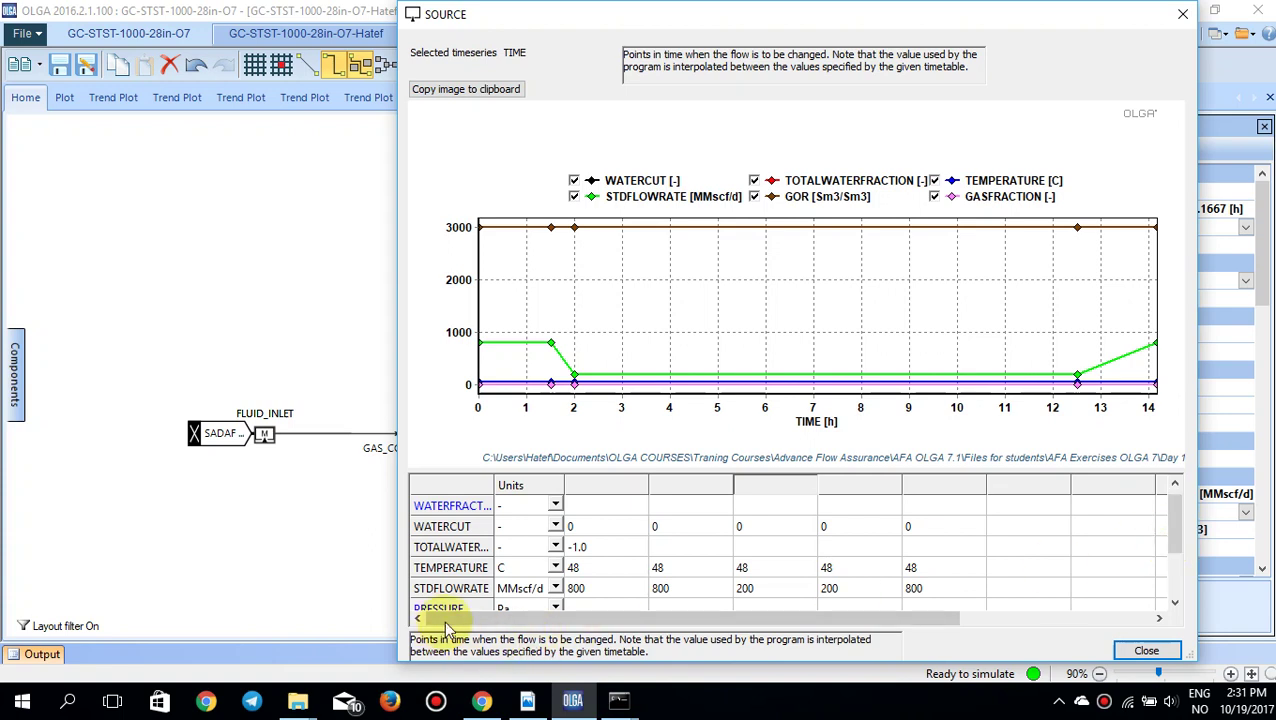
scroll(745, 580, "up", 1)
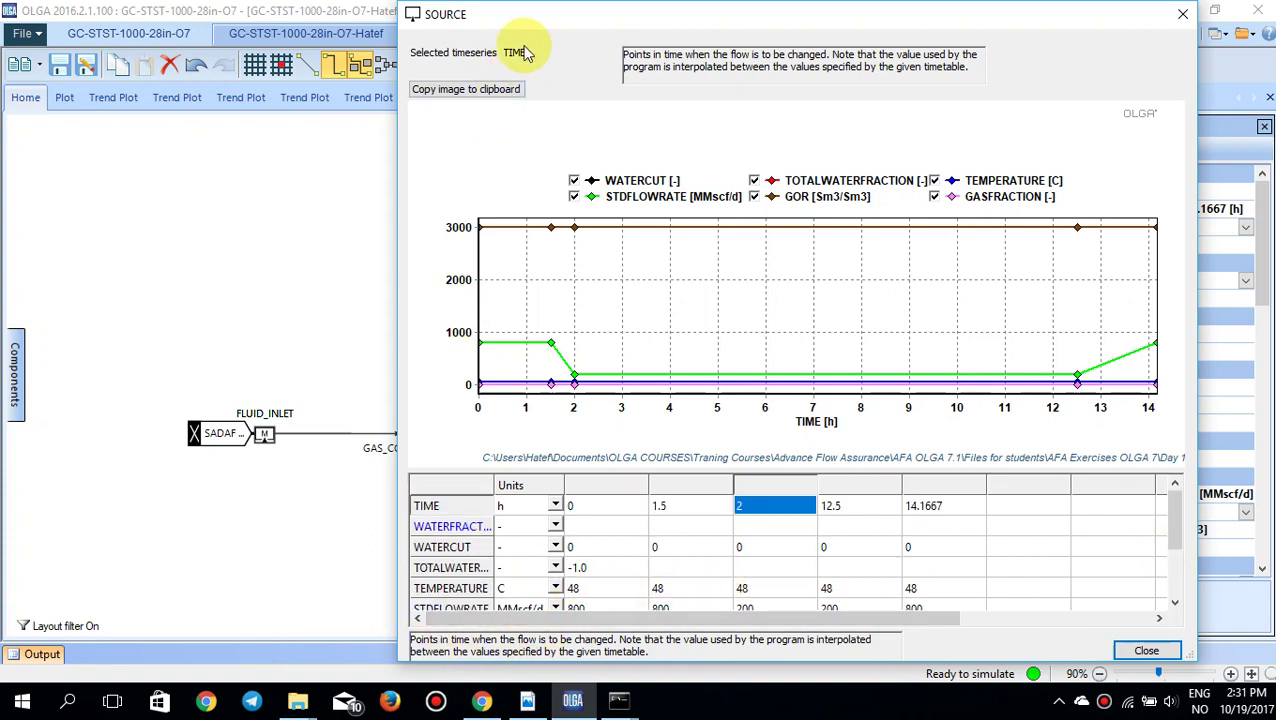
left_click_drag(555, 8, 590, 58)
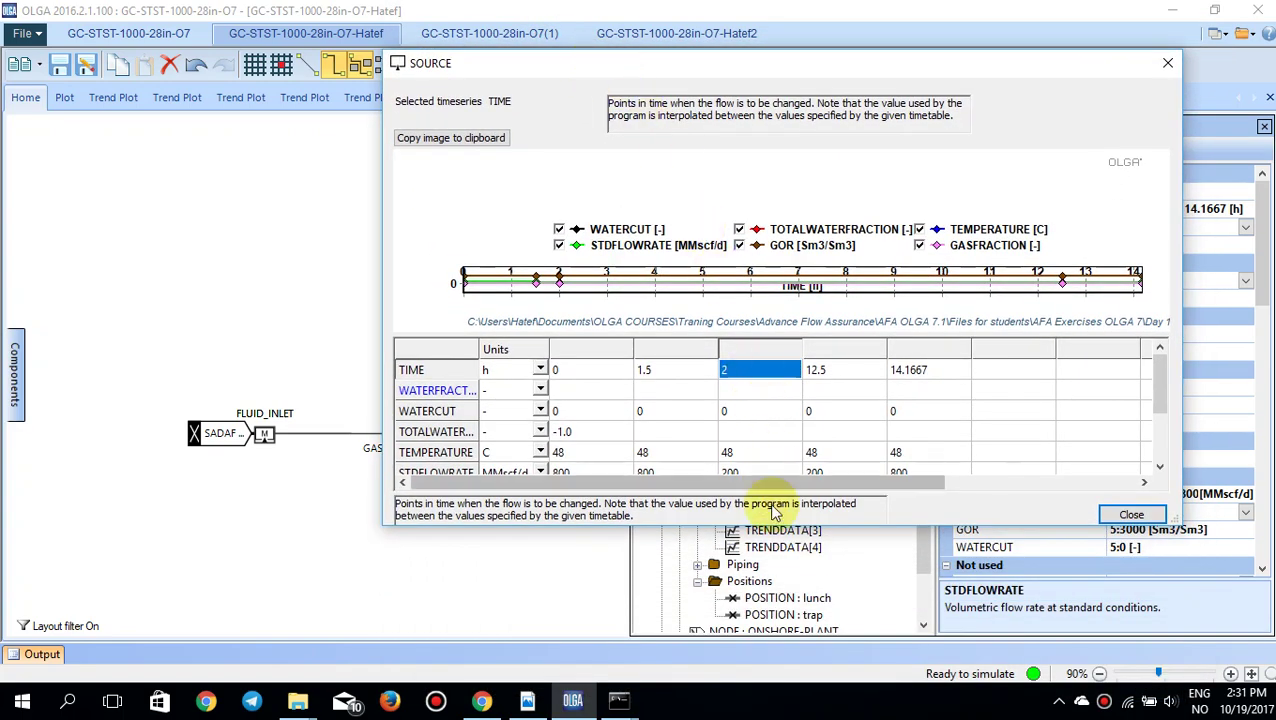
left_click_drag(776, 526, 786, 664)
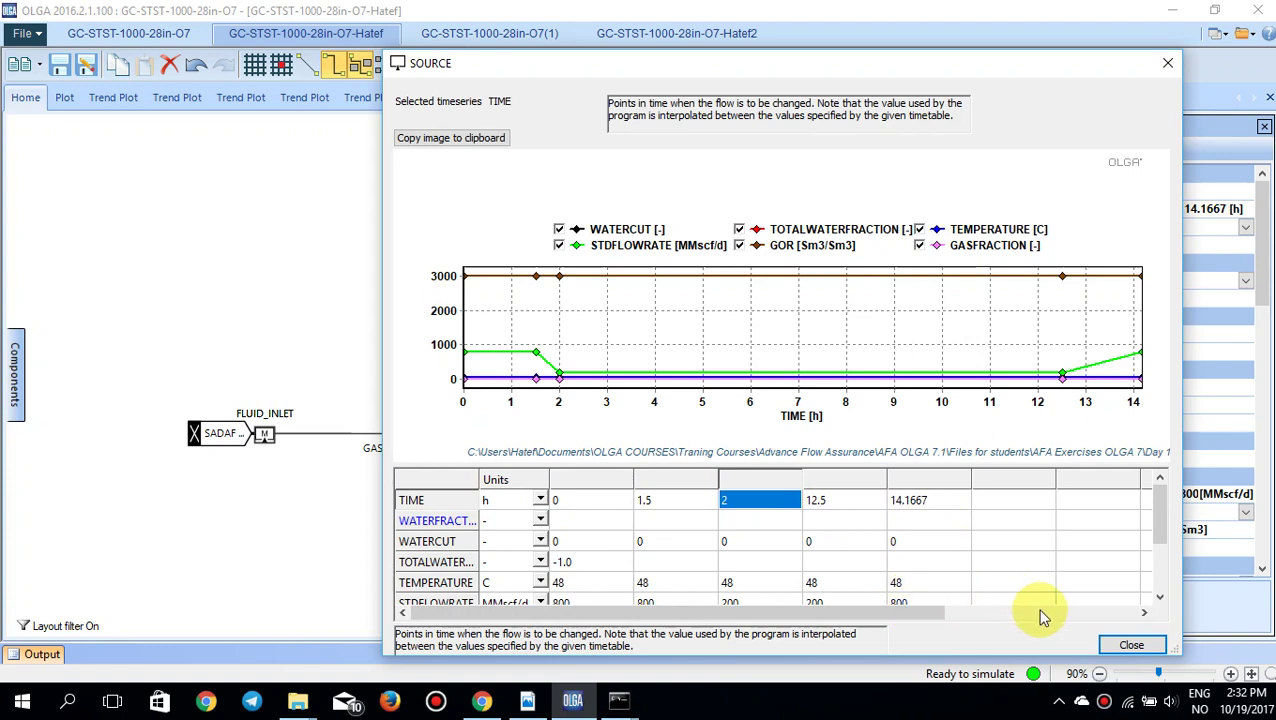
left_click(1131, 646)
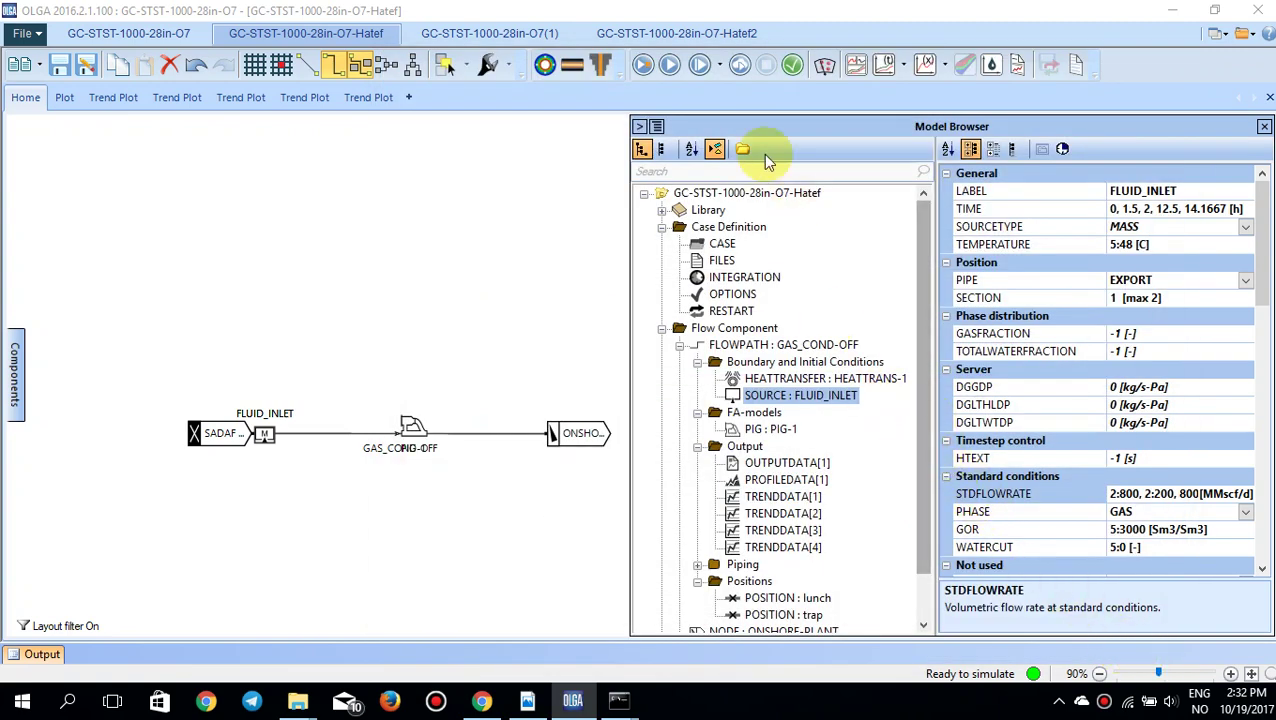
Step: Confirm the 15 h ENDTIME under INTEGRATION and start the batch simulation
left_click(712, 280)
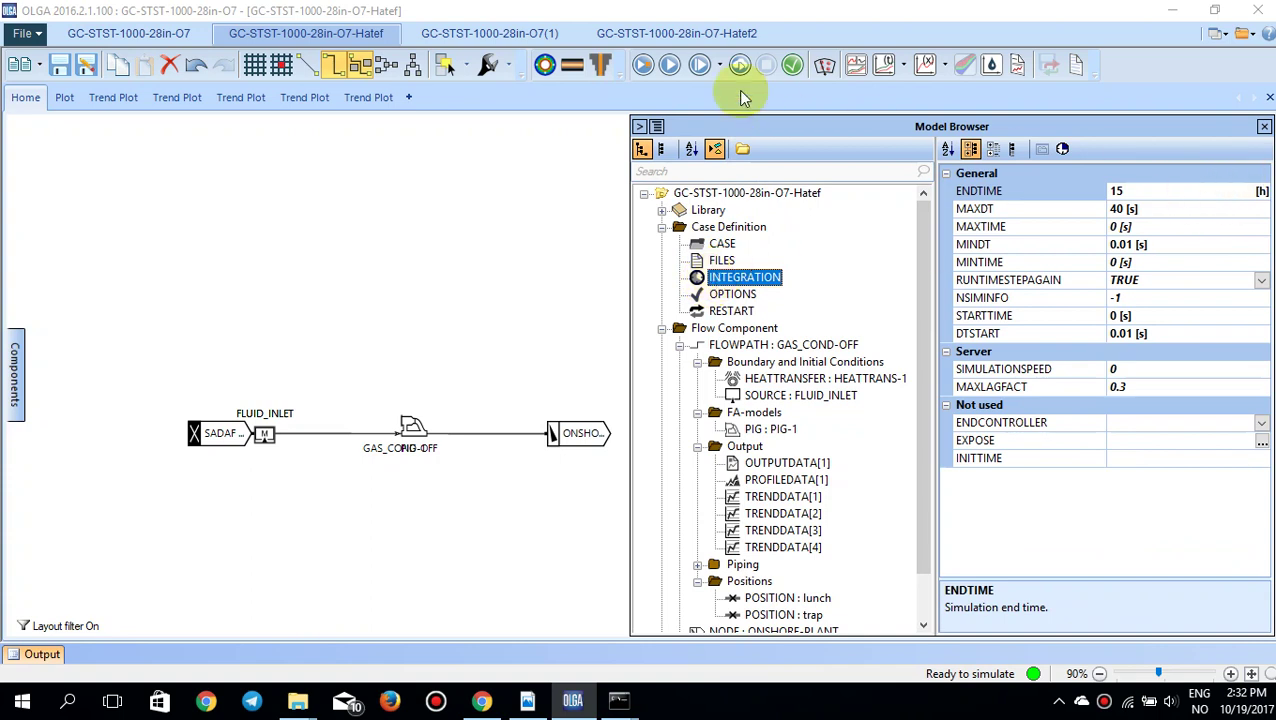
left_click(644, 66)
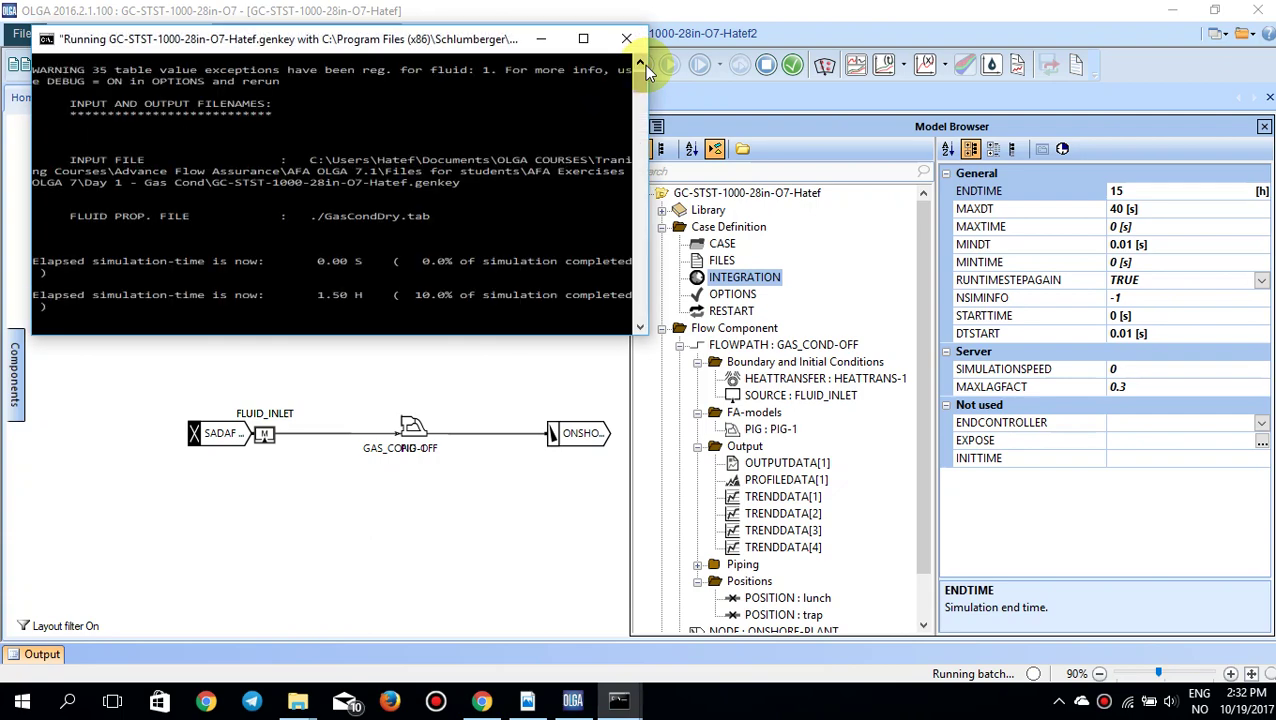
Step: Reload the pig position trend plot until it covers the full 15 hours
left_click(579, 12)
left_click(117, 105)
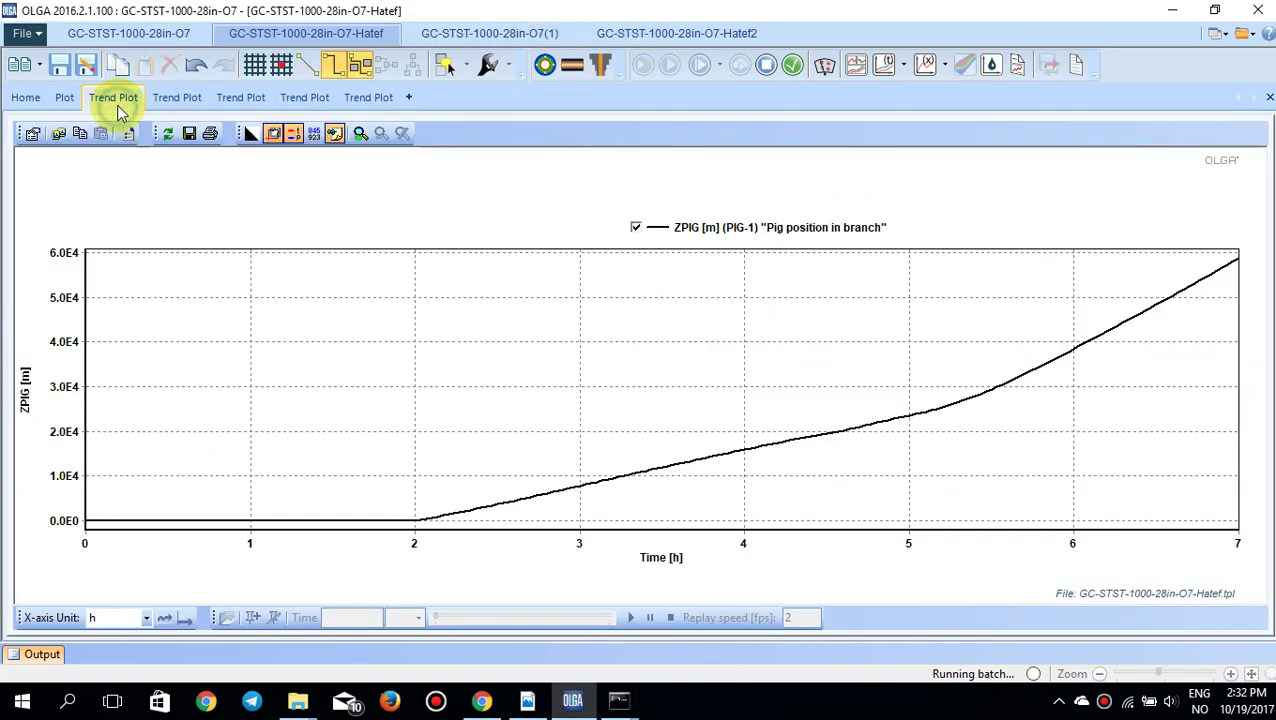
left_click(170, 135)
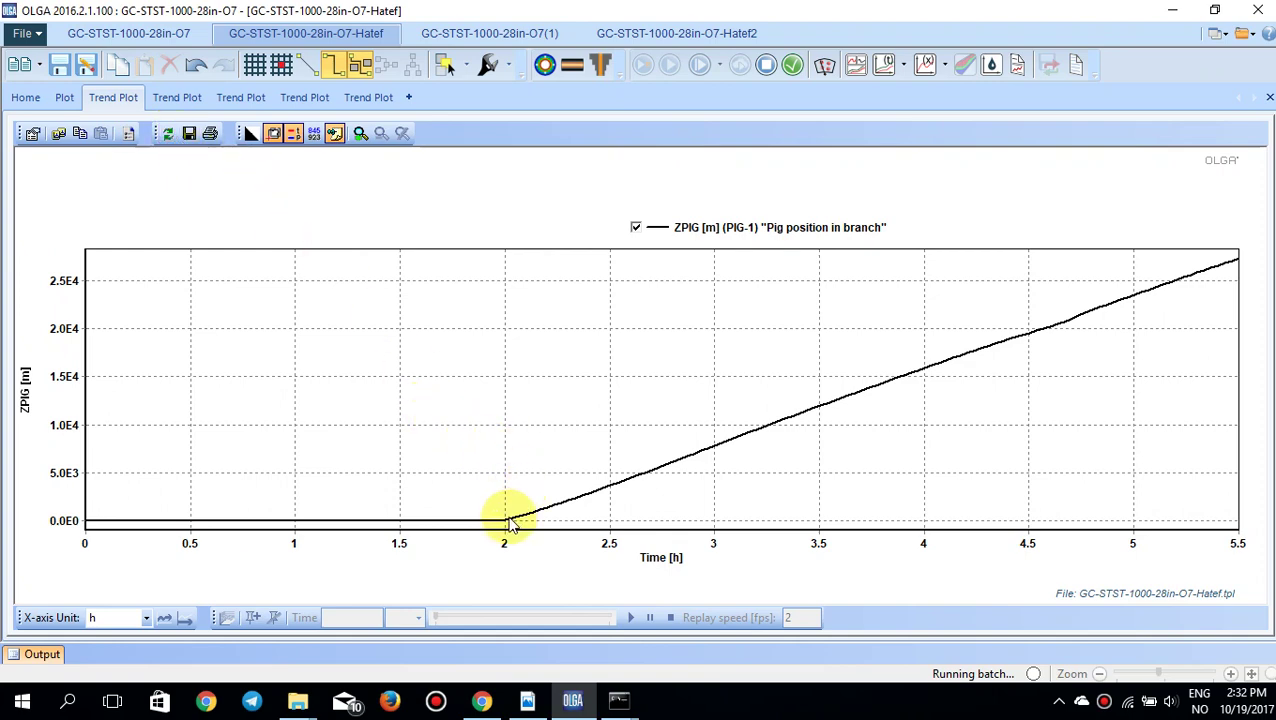
left_click(170, 135)
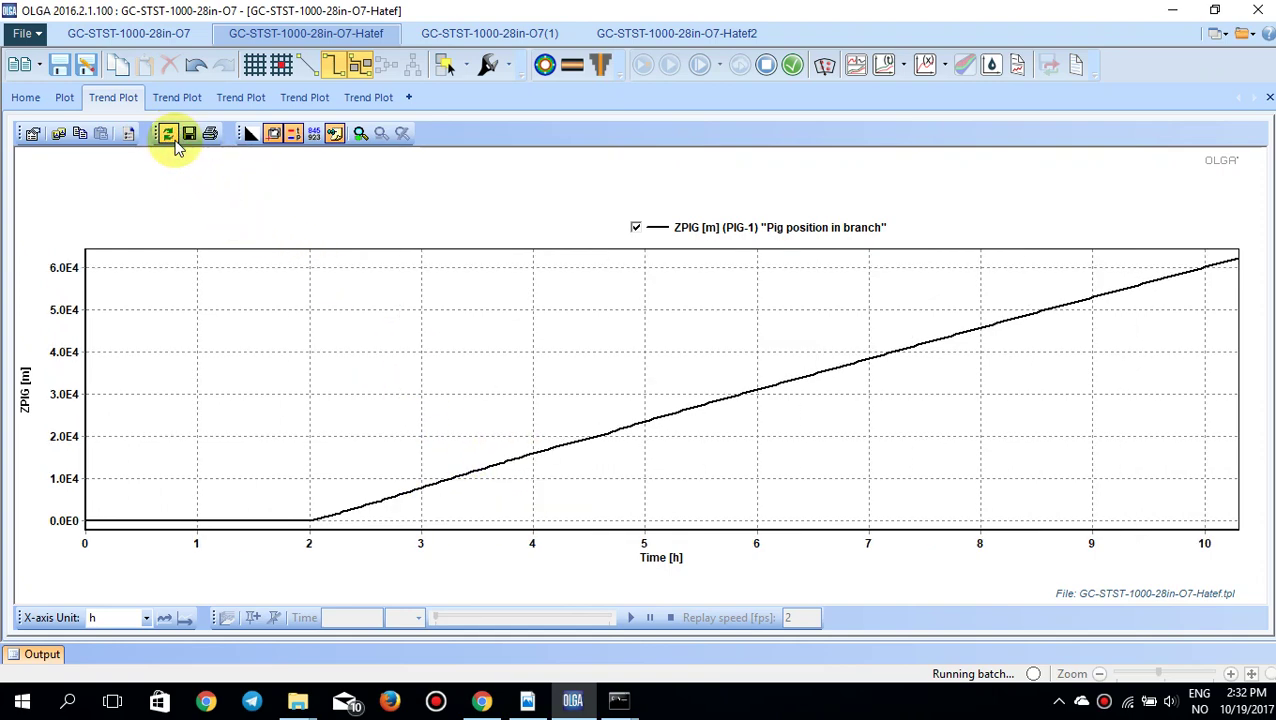
left_click(174, 143)
left_click(174, 143)
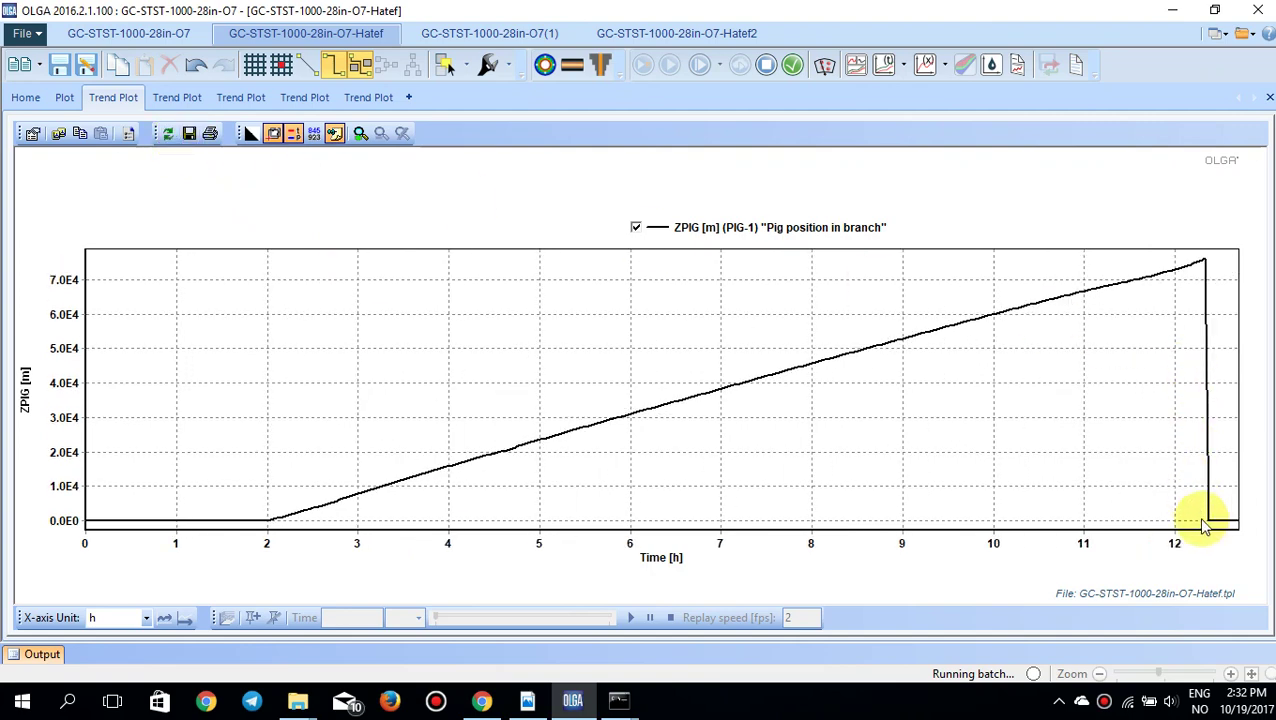
left_click(170, 137)
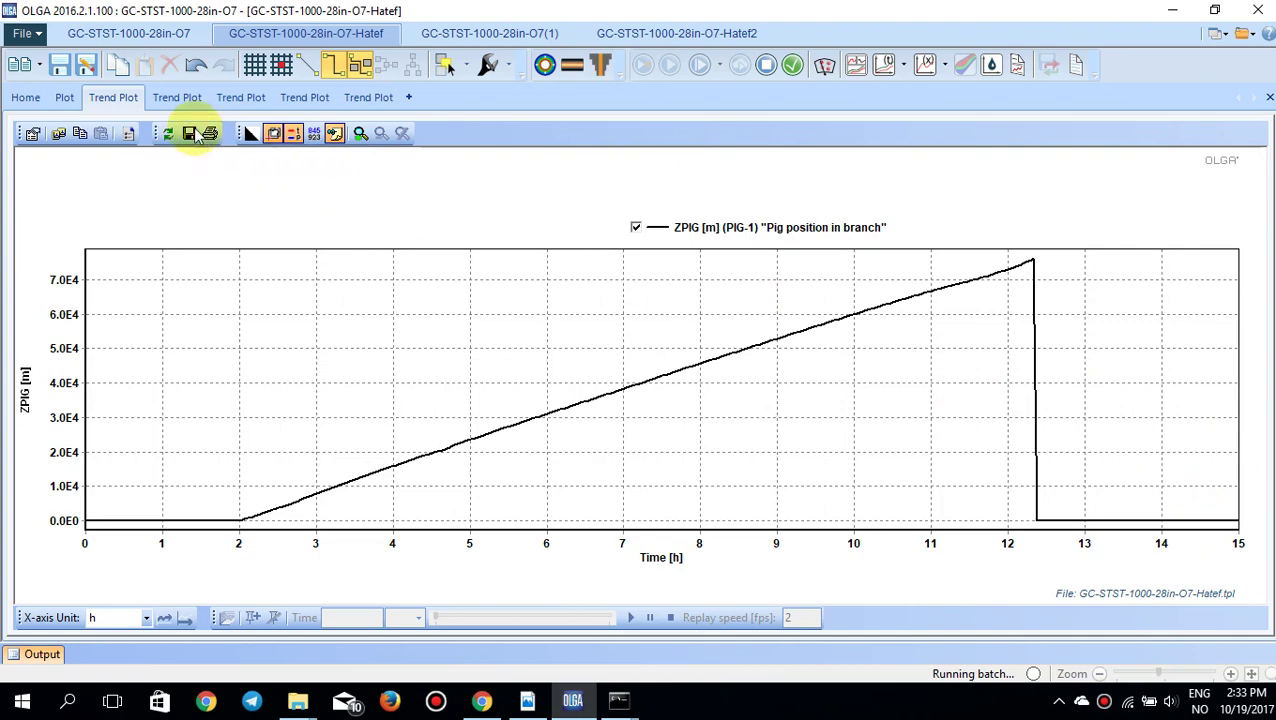
Step: Close two trend plots, leaving only the SURGELIQ surge liquid plot
left_click(177, 97)
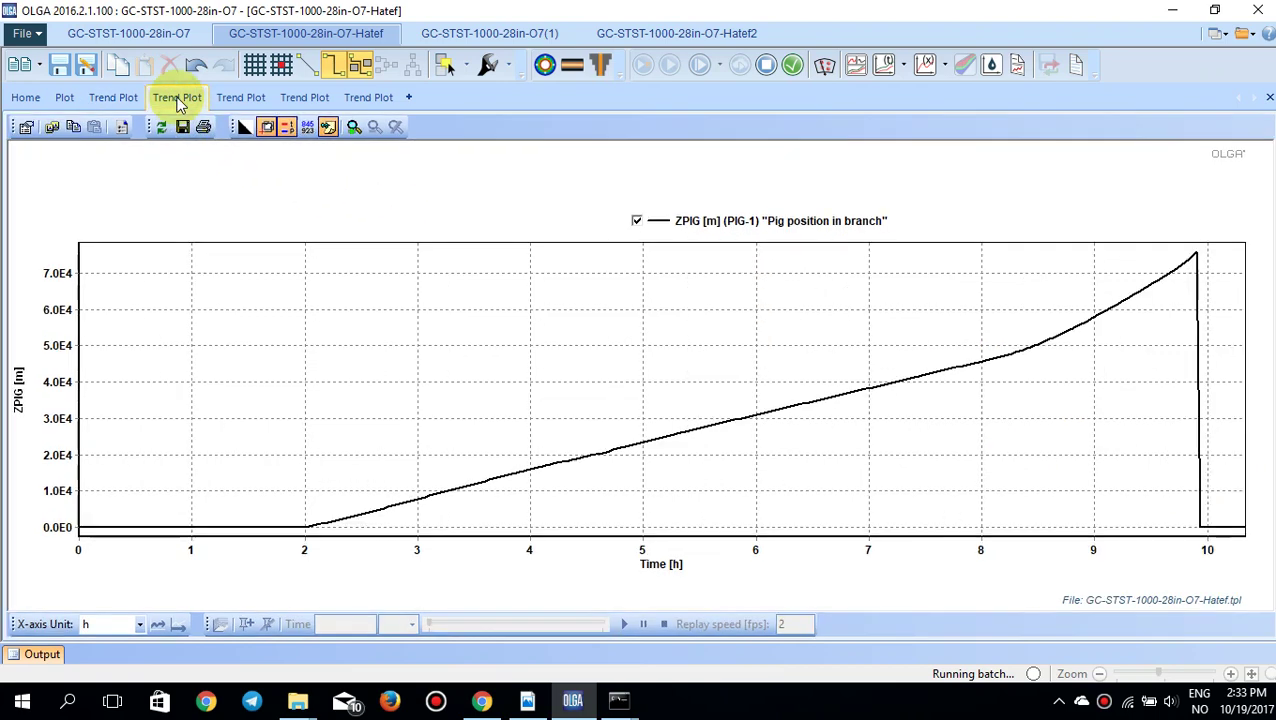
left_click(1268, 103)
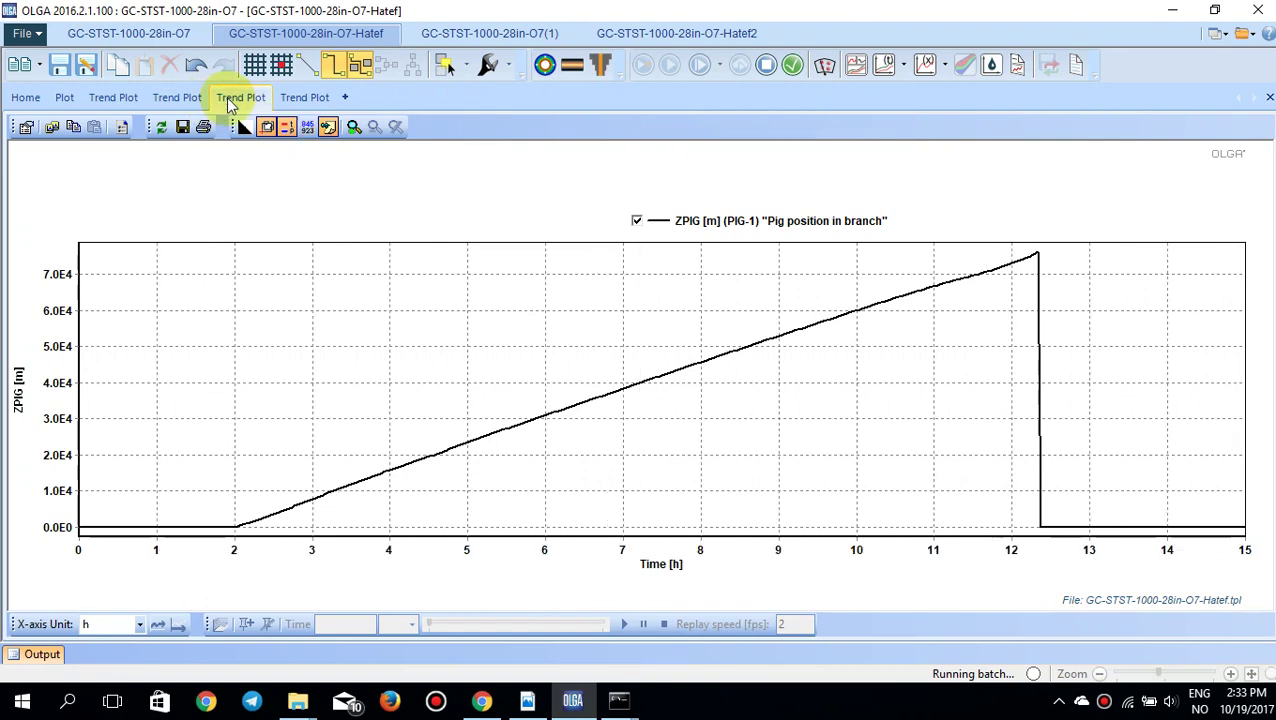
left_click(1267, 97)
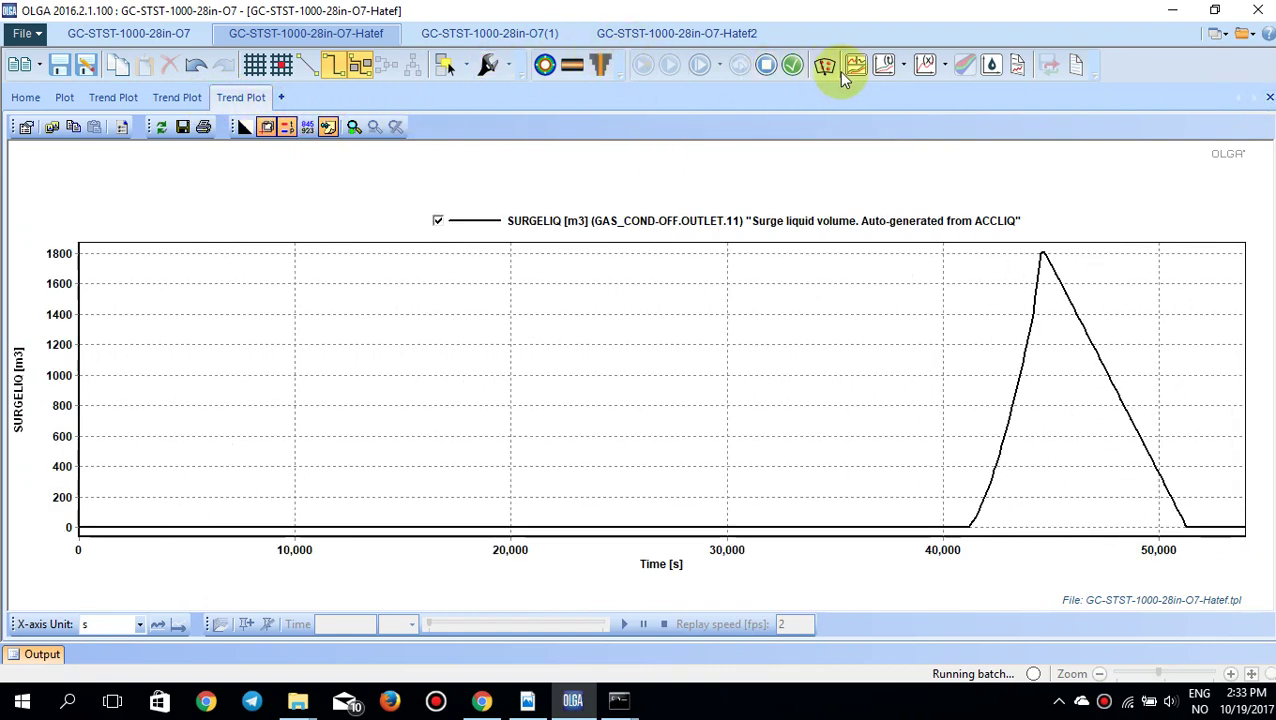
Step: Search 'surge' and plot SURGELIQ, showing a ~700 m3 hump and a ~2450 m3 peak
left_click(885, 67)
left_click(652, 46)
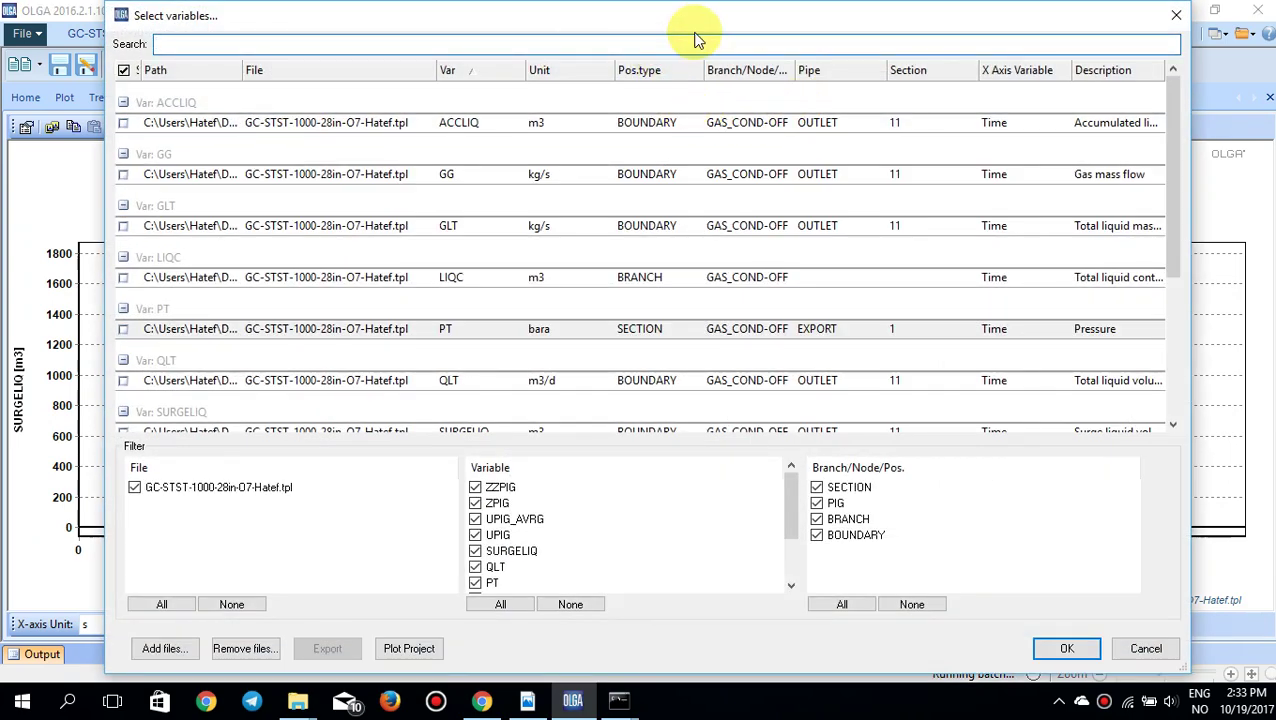
type("surge")
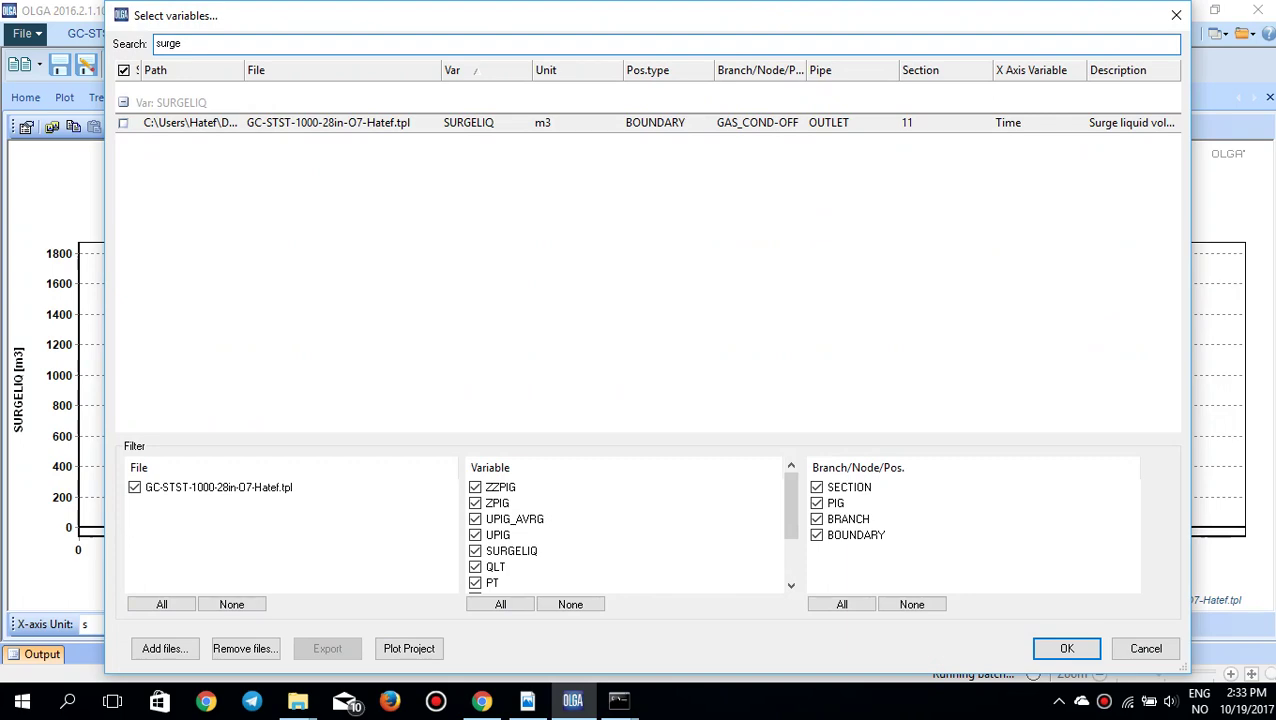
left_click(466, 122)
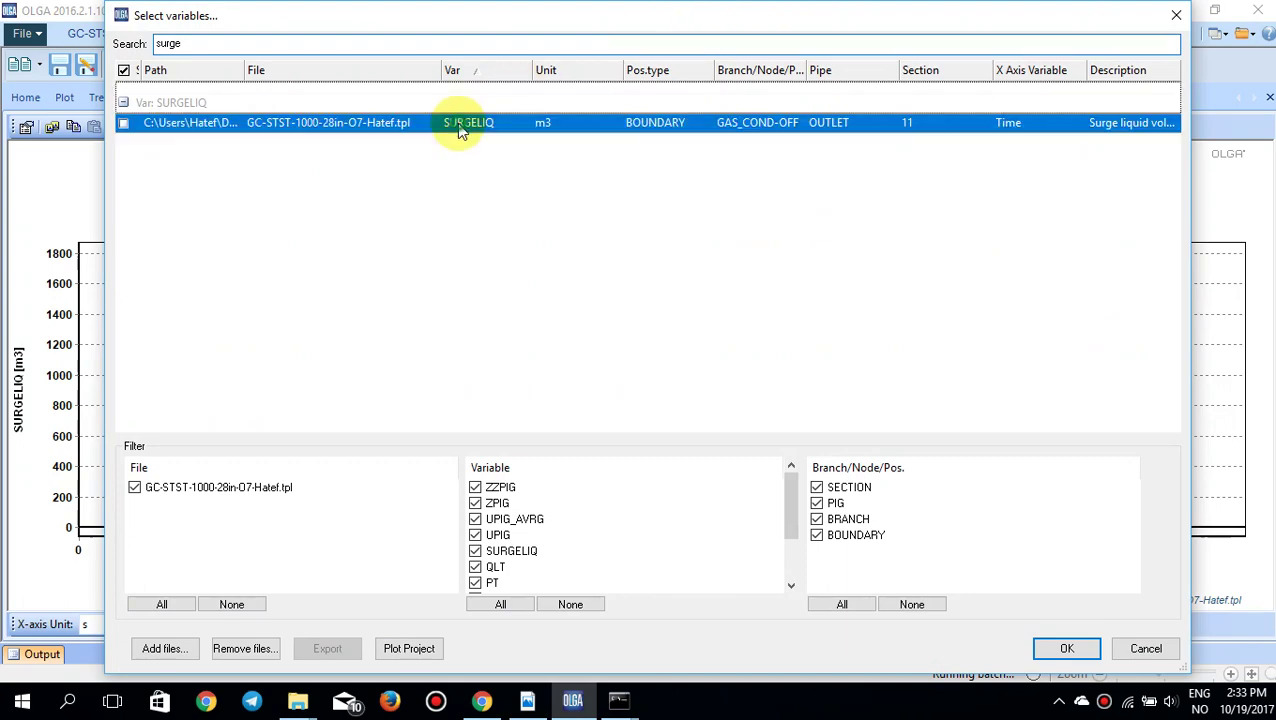
left_click(124, 123)
left_click(1064, 648)
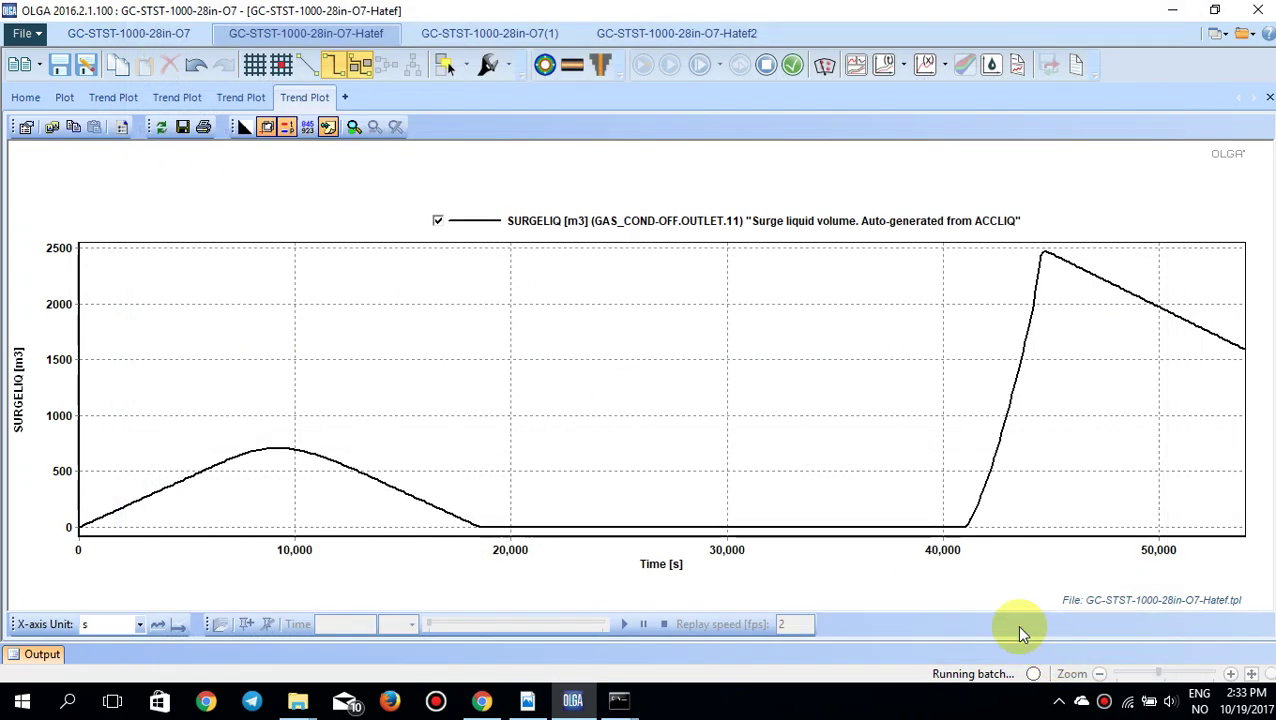
right_click(741, 398)
mouse_move(771, 424)
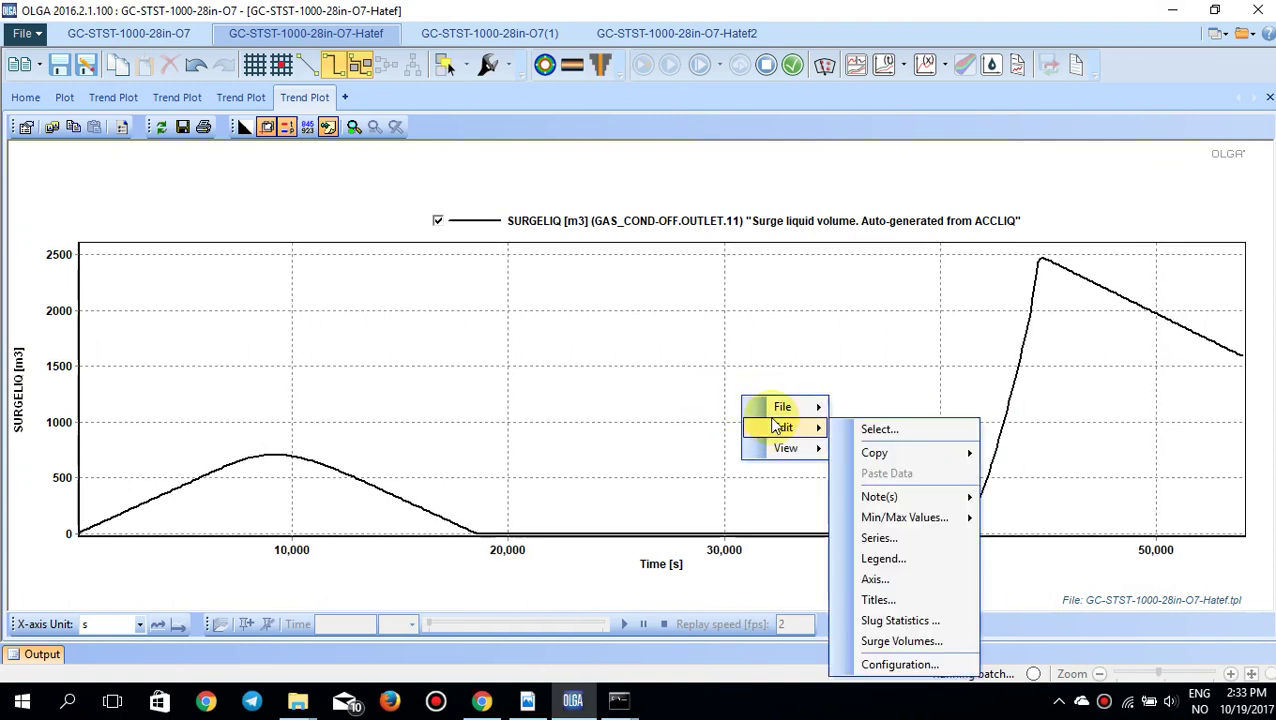
Step: Recompute surge volumes with Qmax 21000 m3/d, giving a 1928.2 m3 maximum surge
left_click(910, 639)
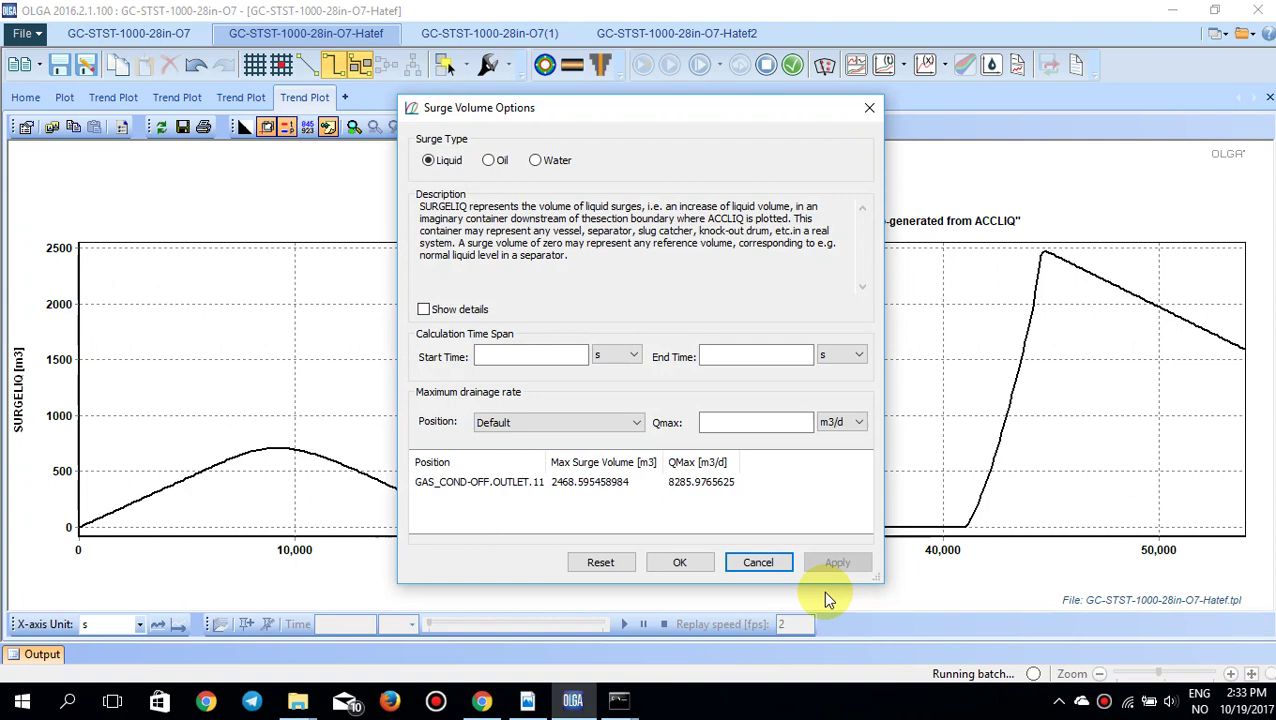
left_click(736, 423)
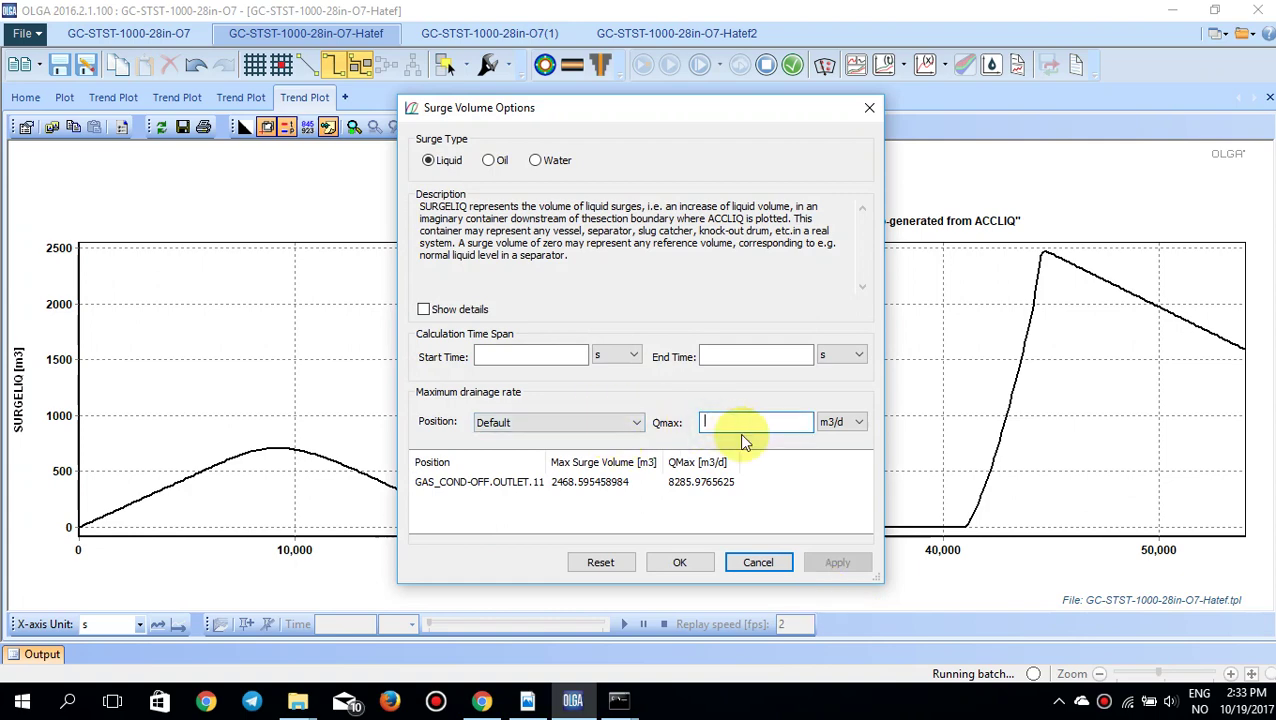
type("19841")
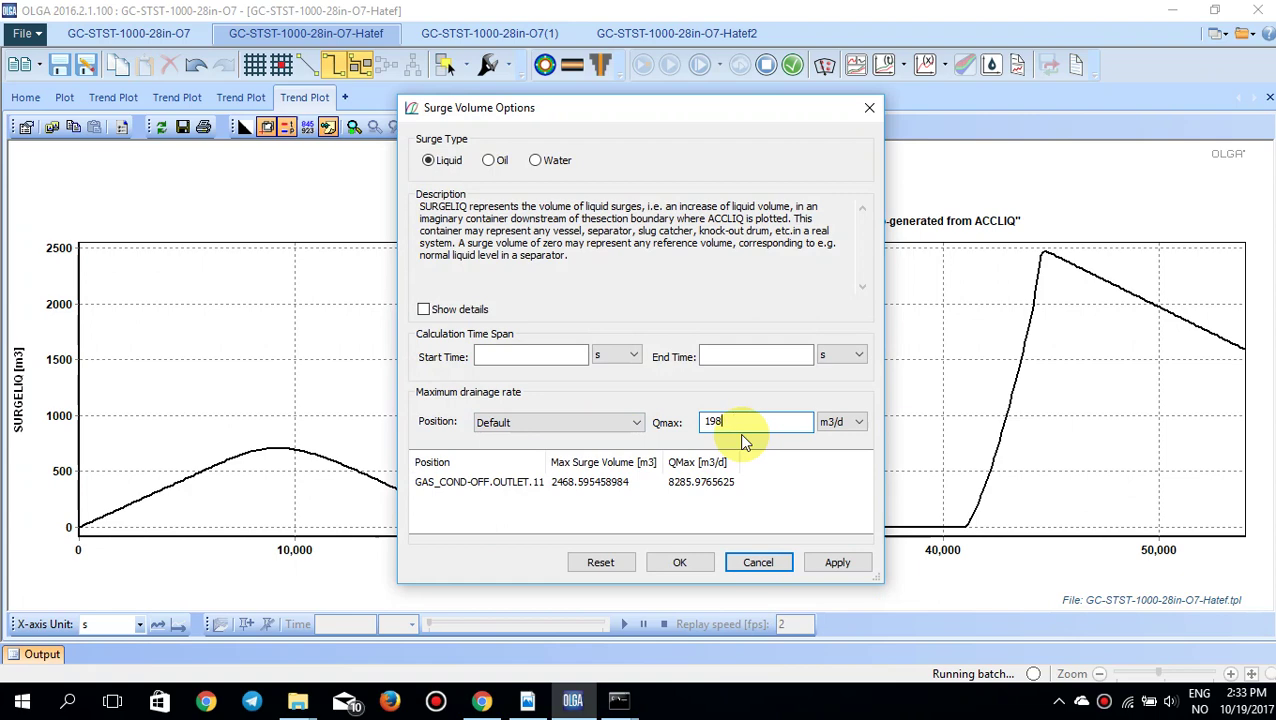
type("20")
key("BackSpace")
type("1000")
left_click(836, 560)
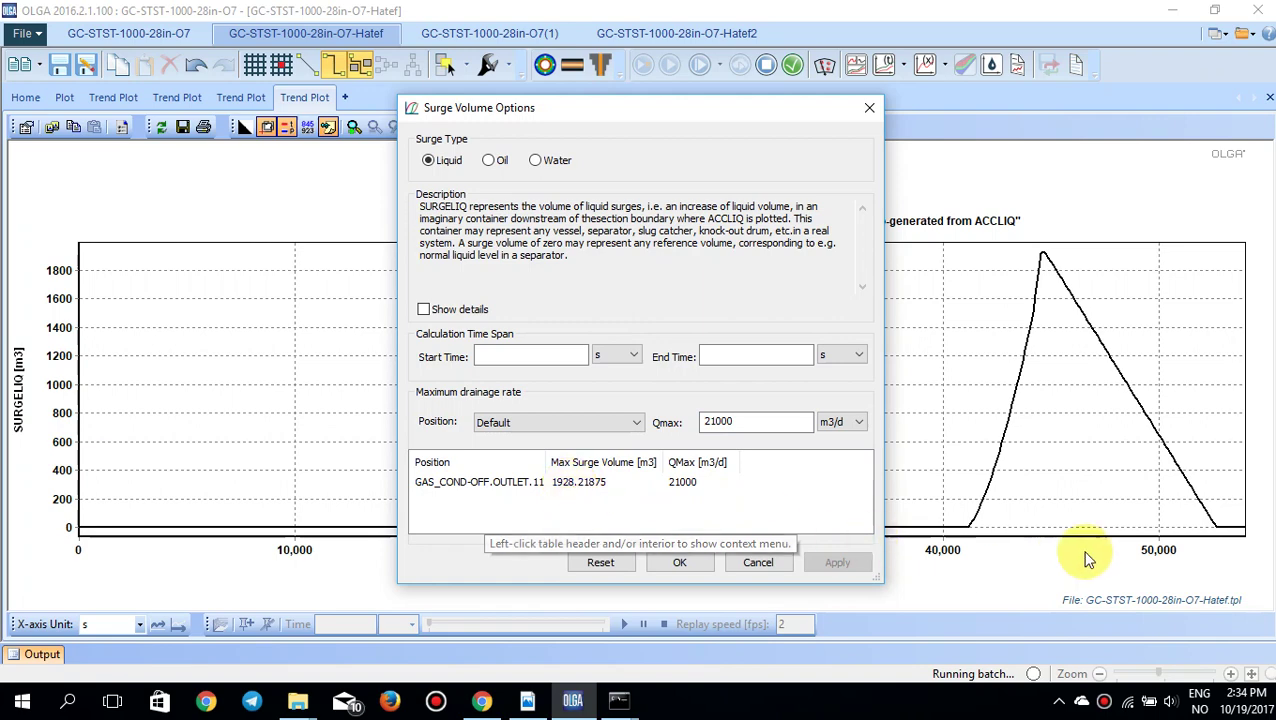
left_click(758, 563)
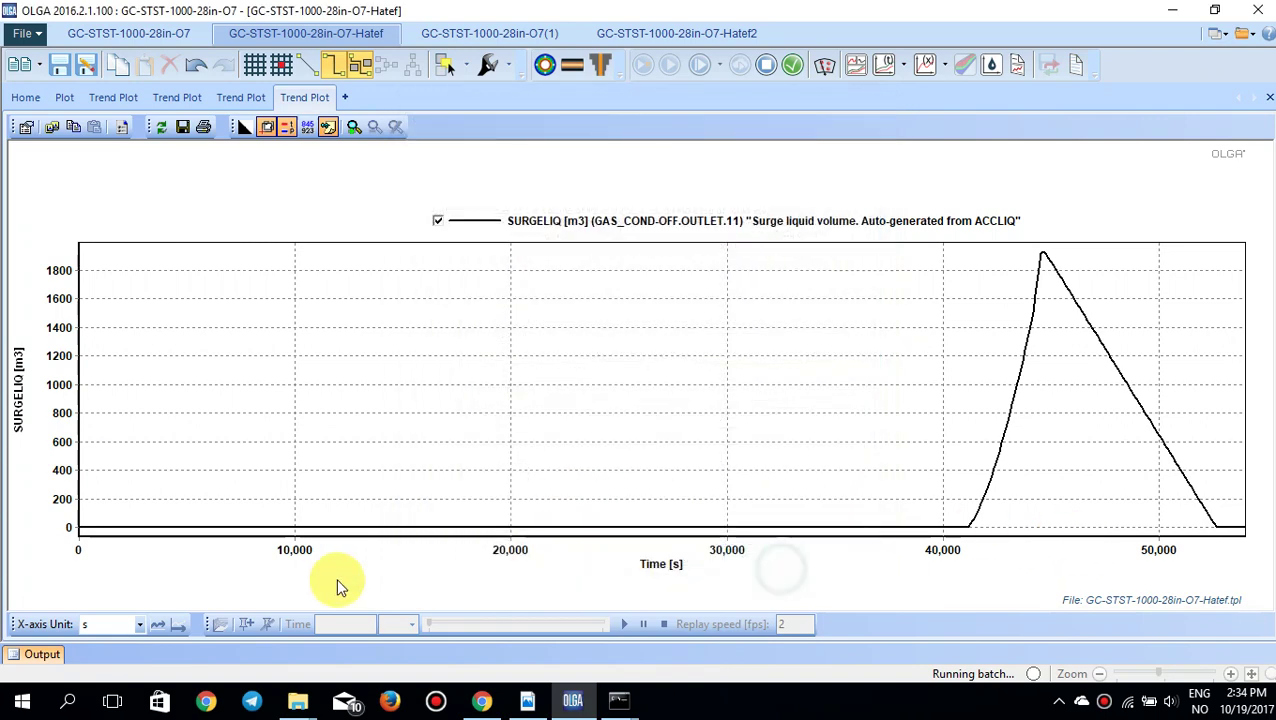
Step: Show the SURGELIQ plot's time axis in hours, then return to the Home model diagram
left_click(140, 625)
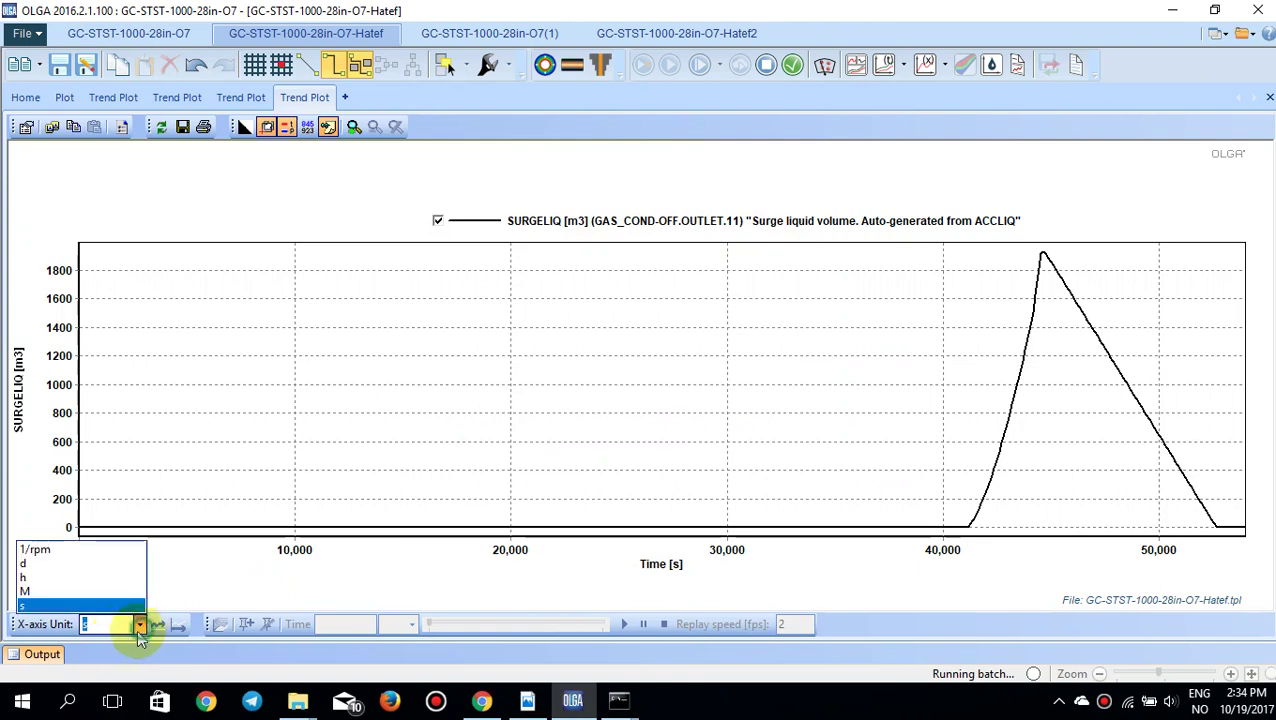
left_click(85, 594)
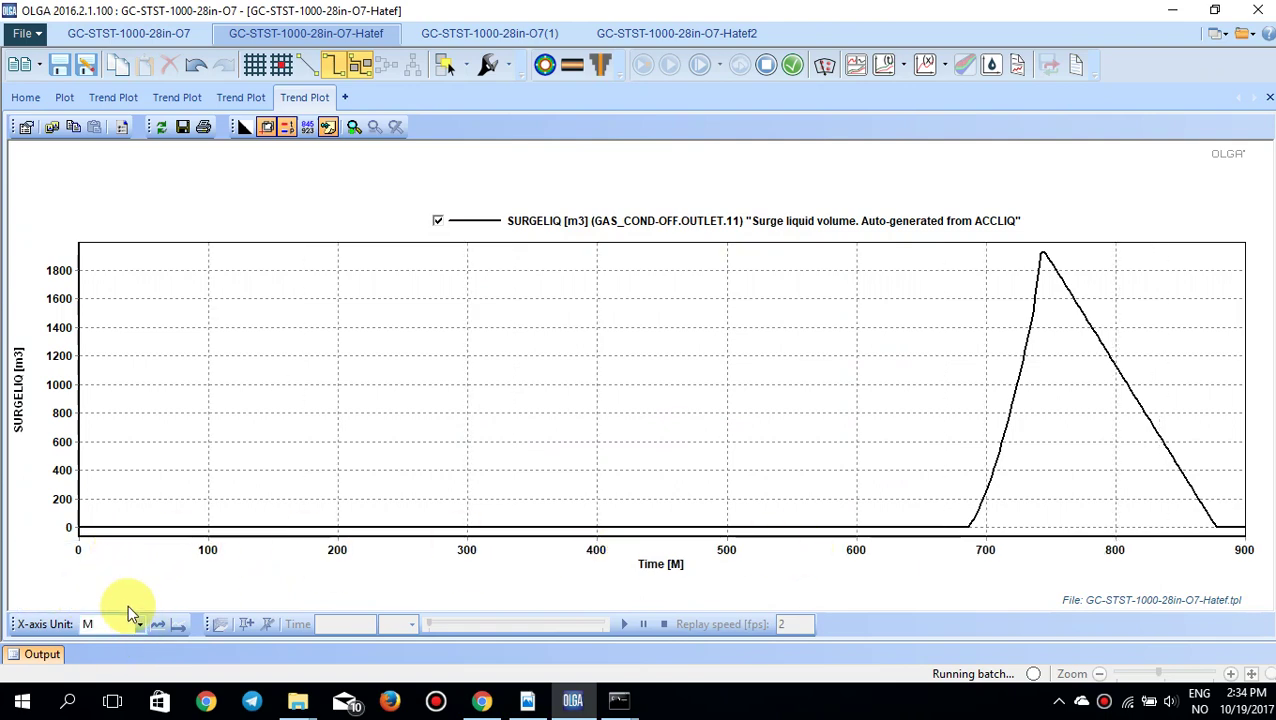
left_click(140, 625)
left_click(88, 591)
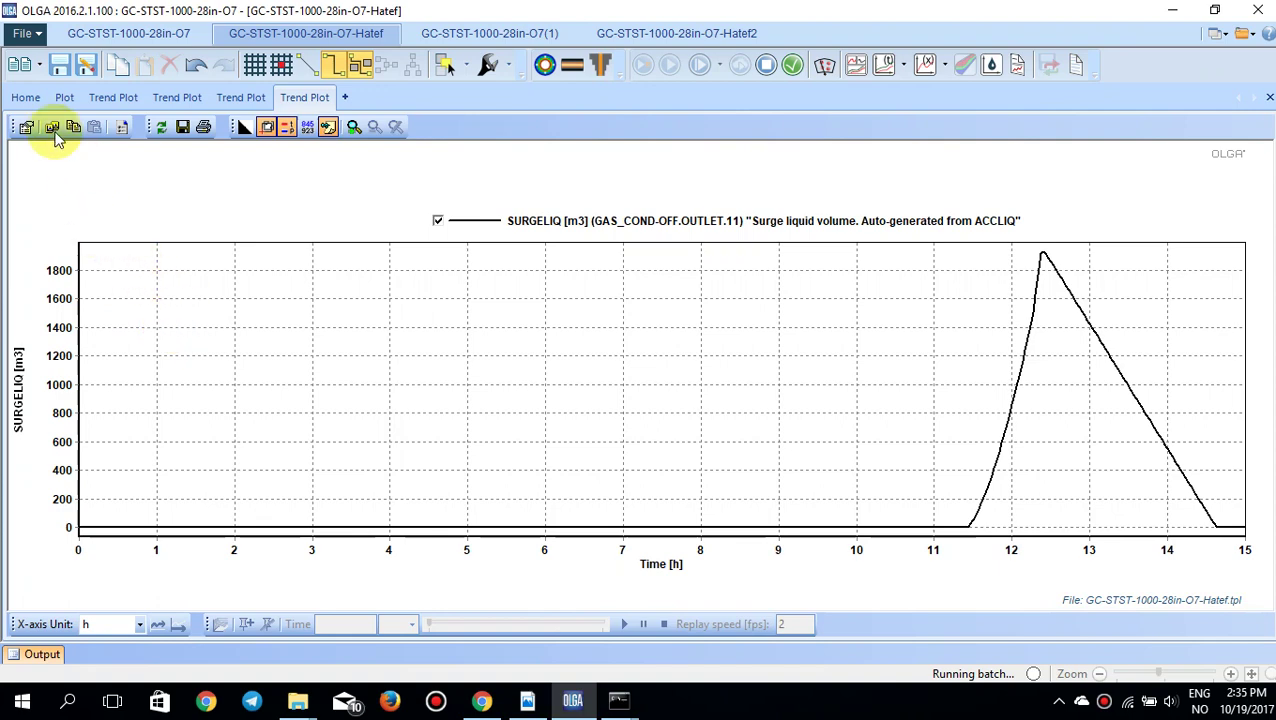
left_click(40, 102)
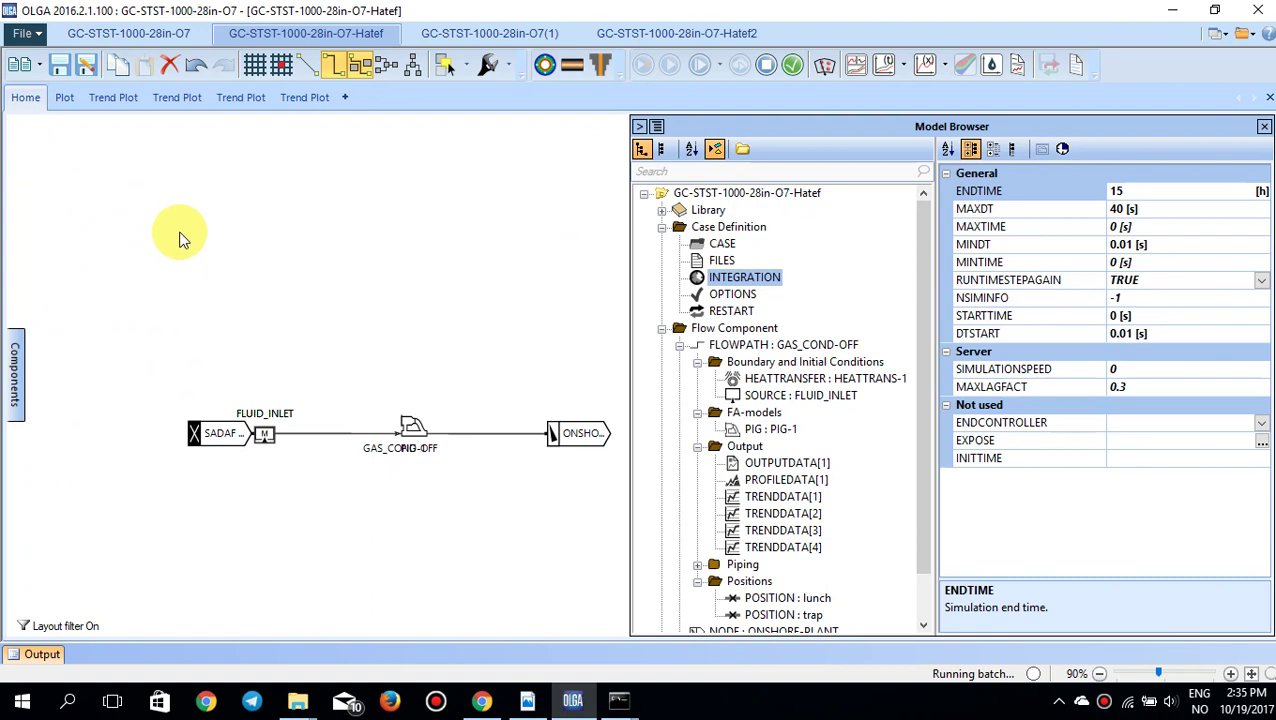